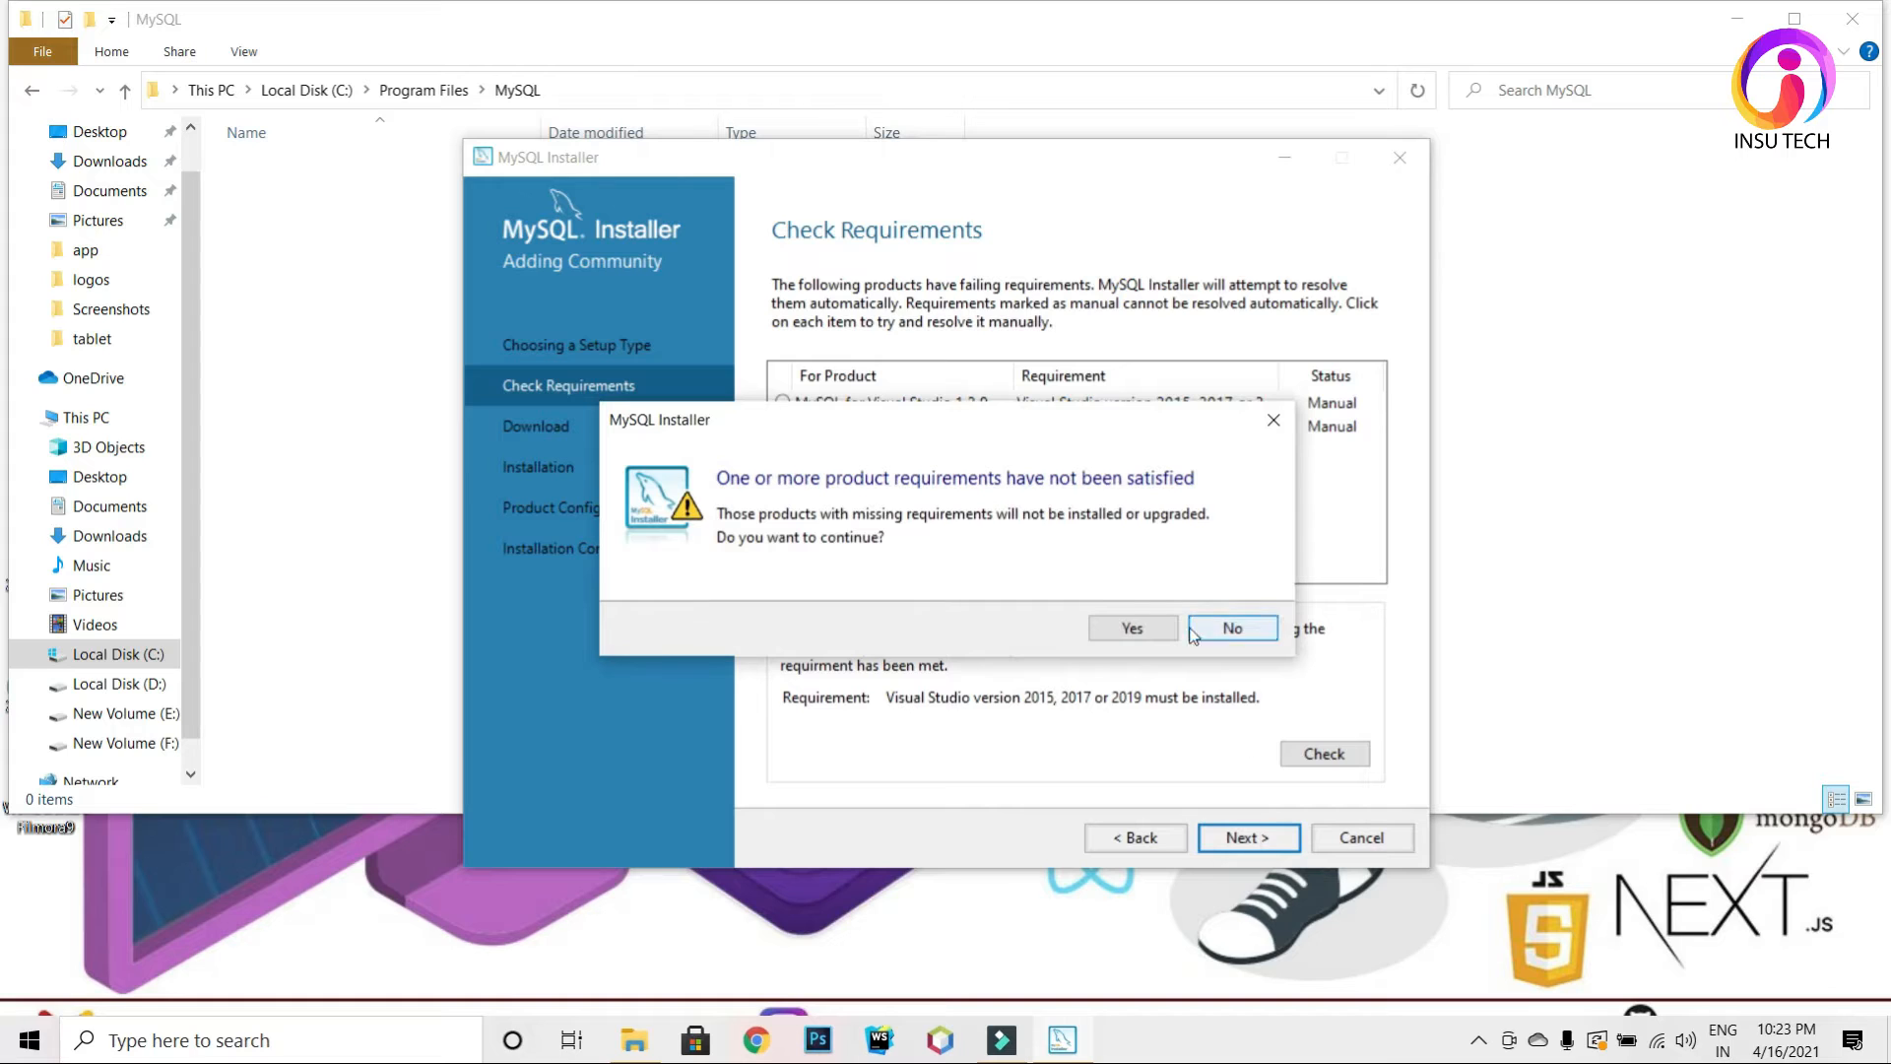
# Step: Accept the unmet-requirements warning to reach the Download list of ten 8.0.23 products
pyautogui.click(1132, 631)
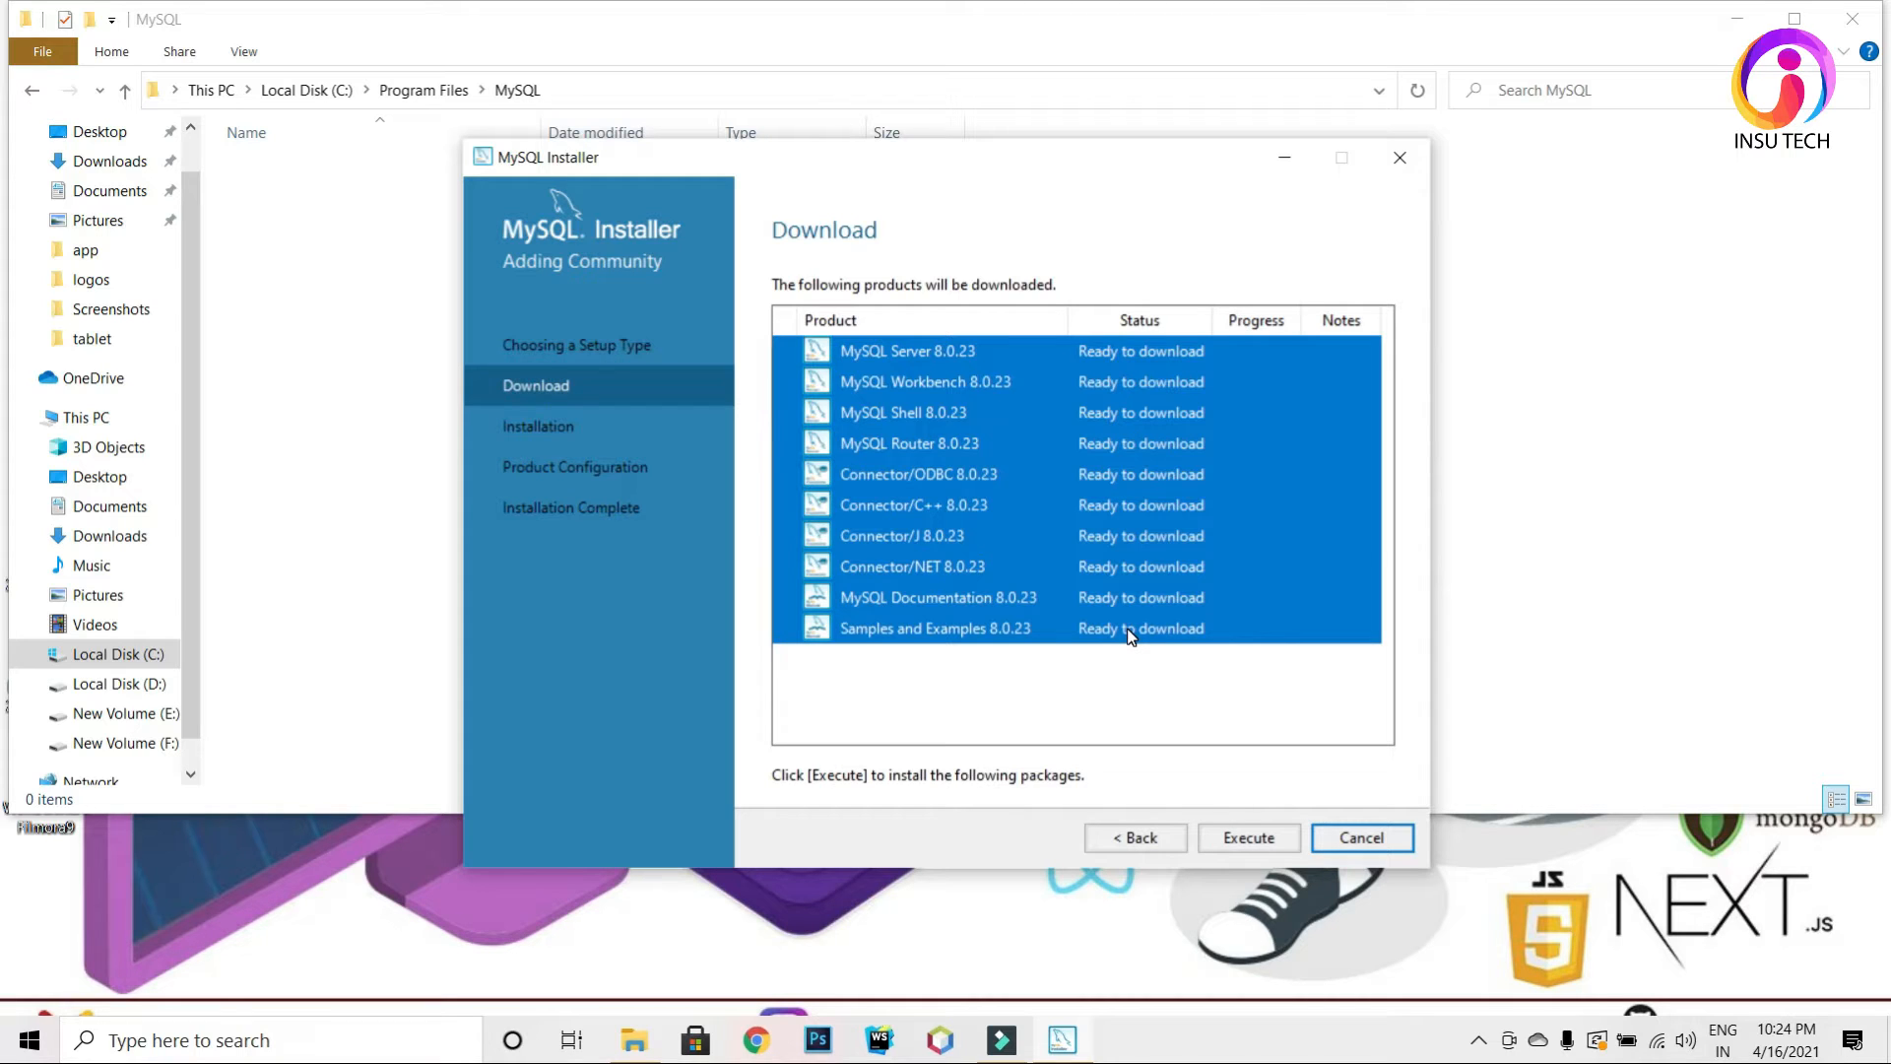
# Step: Begin downloading the ten MySQL 8.0.23 packages
pyautogui.click(1260, 838)
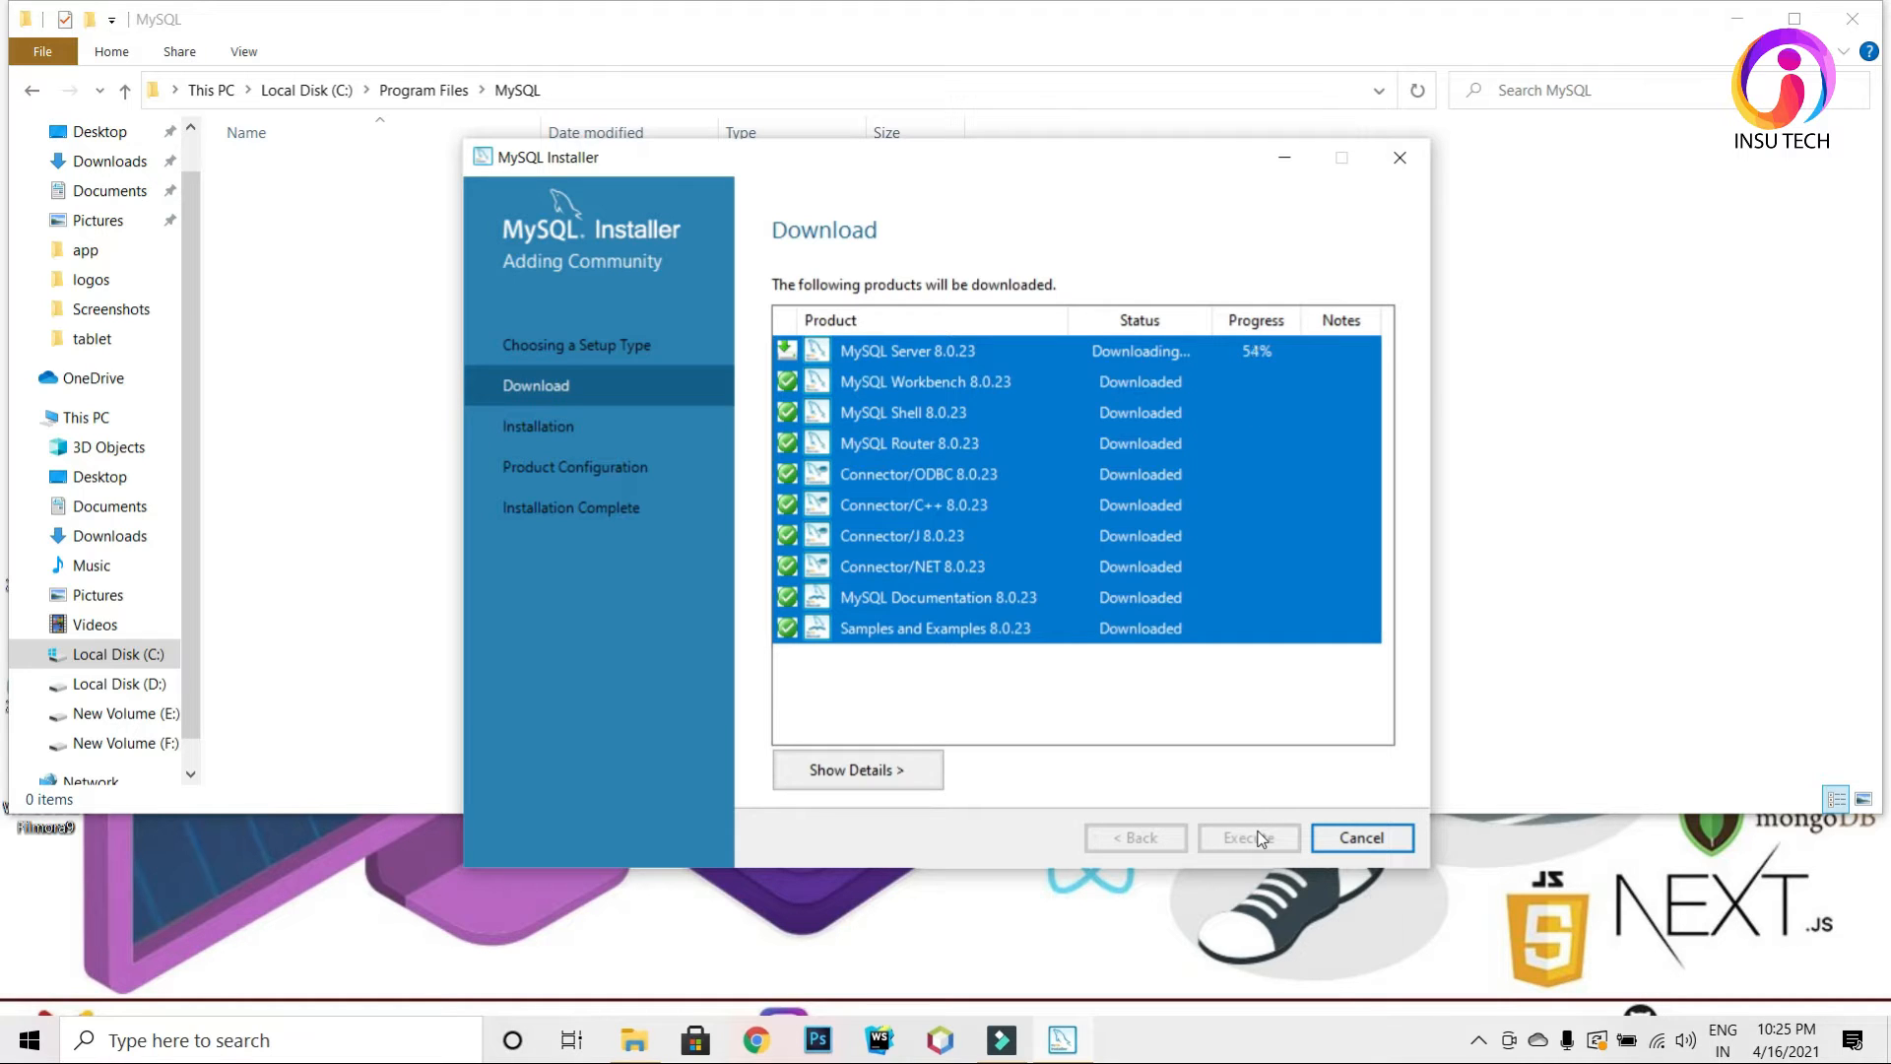
# Step: Close the MySQL File Explorer window while the last downloads finish
pyautogui.click(1852, 18)
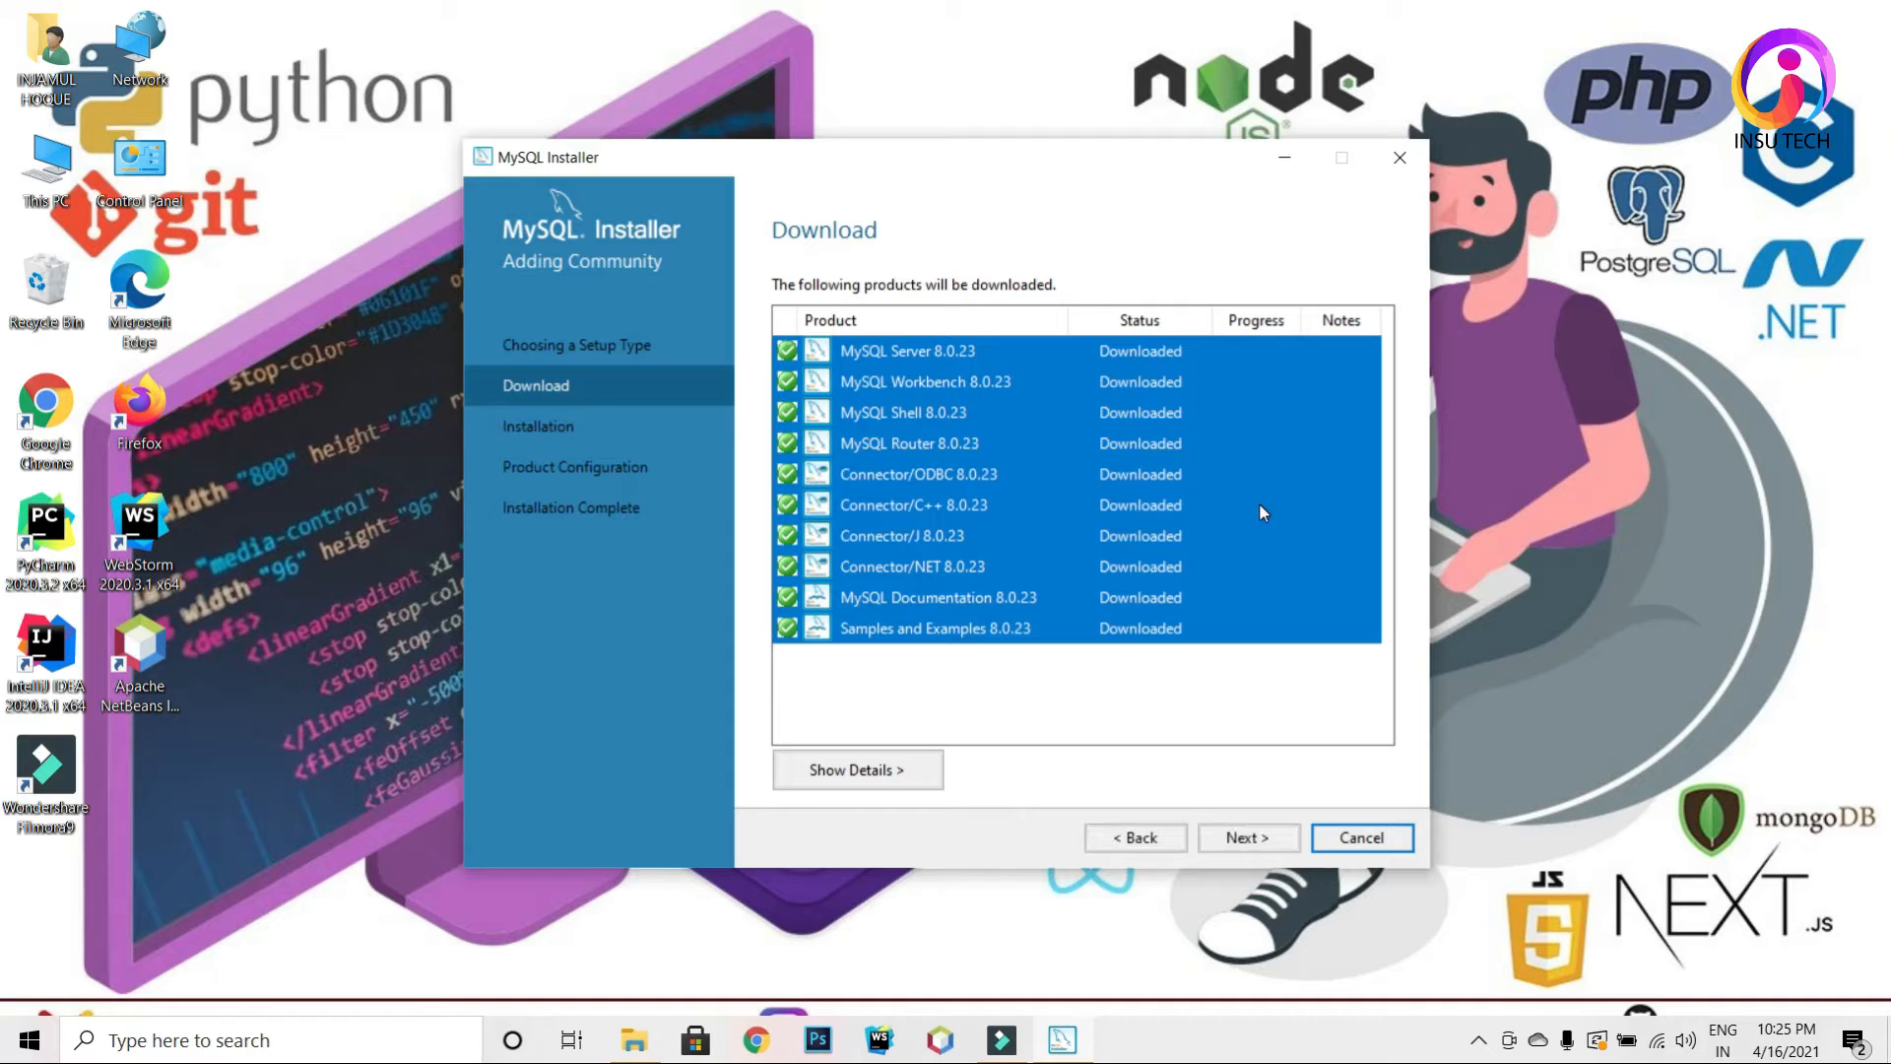
# Step: Advance to the Installation page and execute the install of all ten products
pyautogui.click(1247, 835)
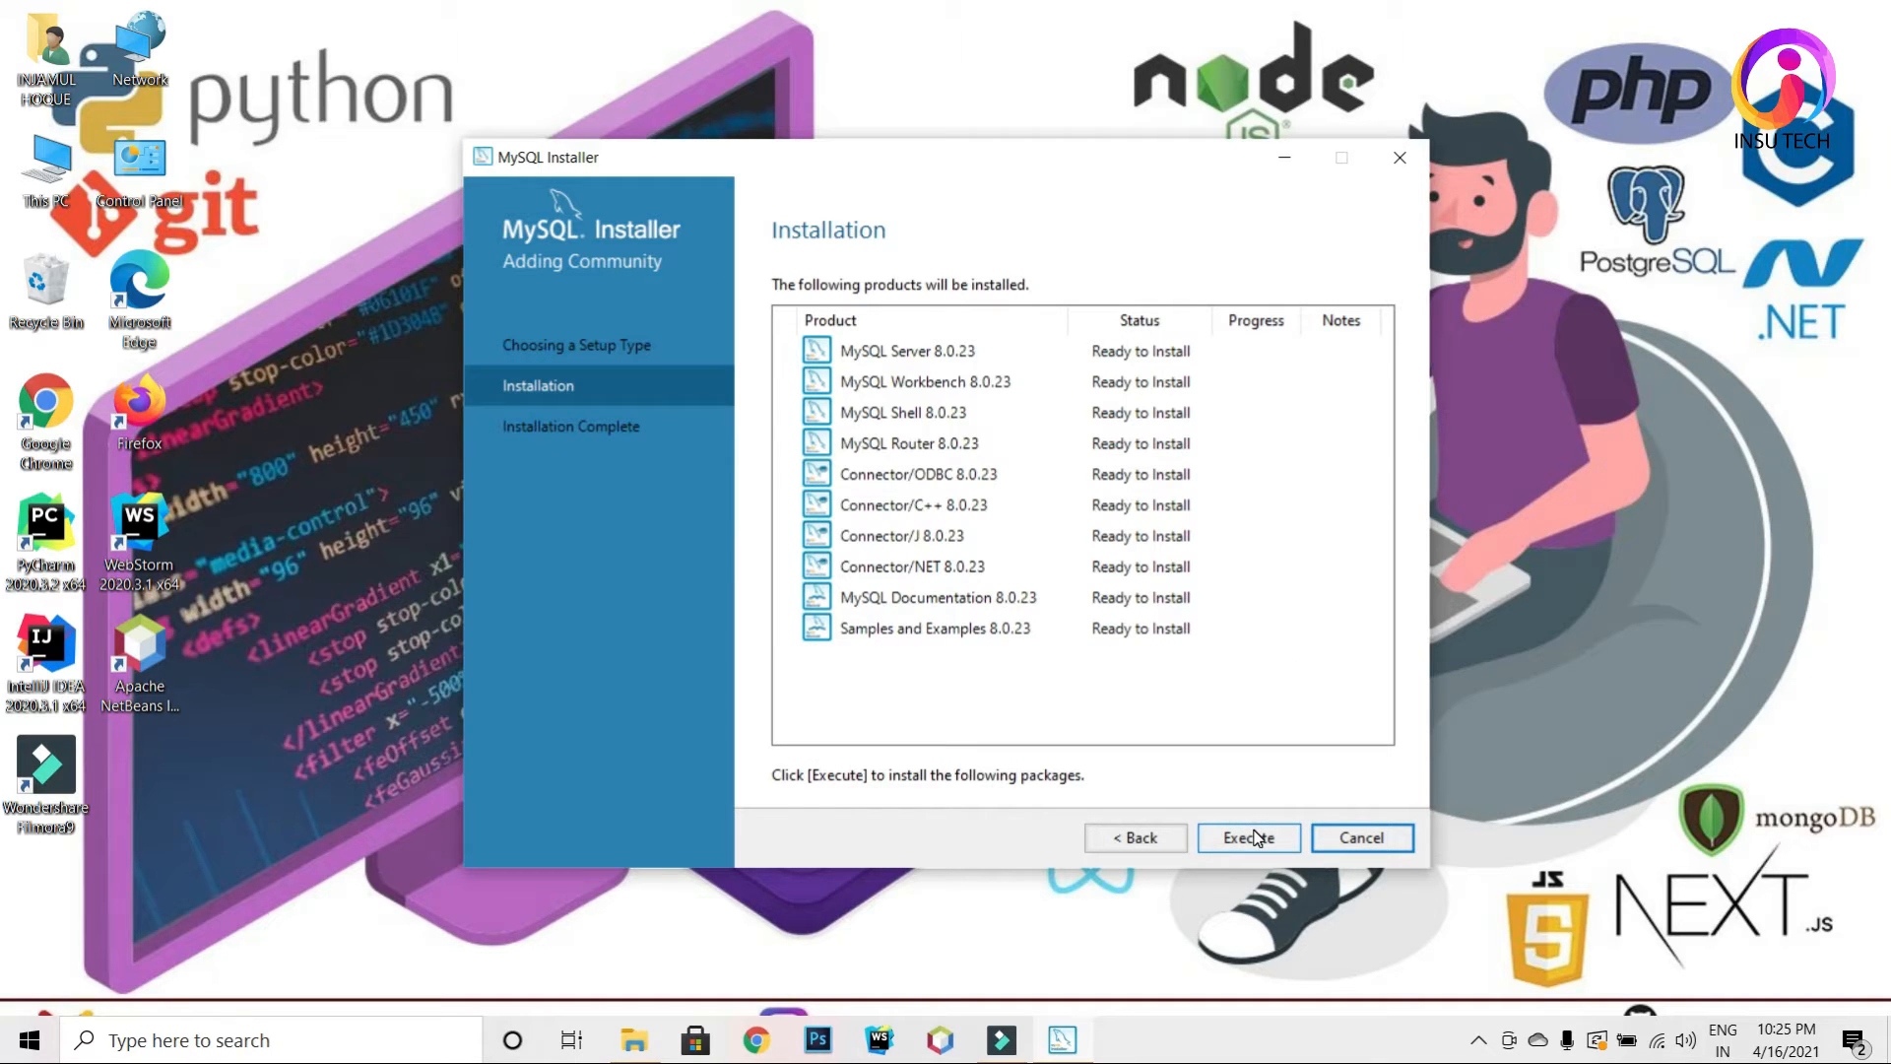
pyautogui.click(1257, 838)
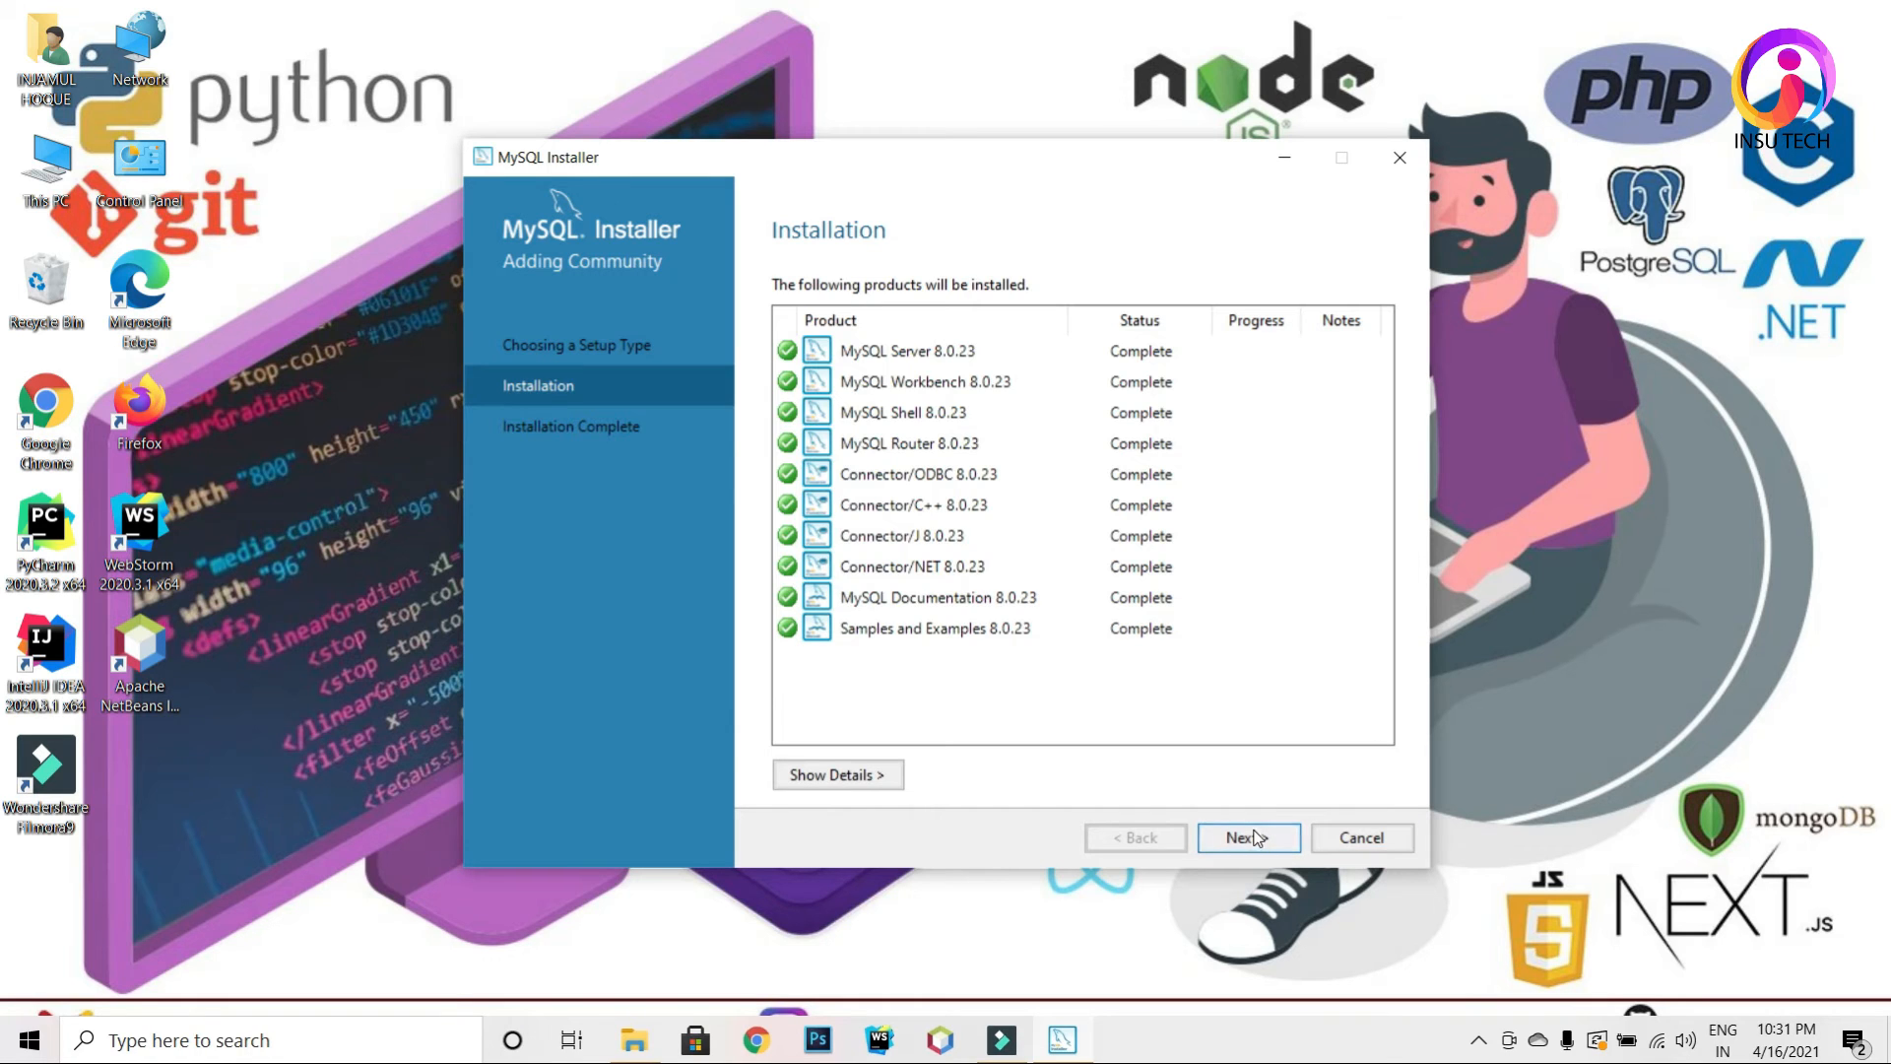
# Step: Finish installation and relaunch MySQL Installer - Community from Start's Recently added apps
pyautogui.click(1256, 837)
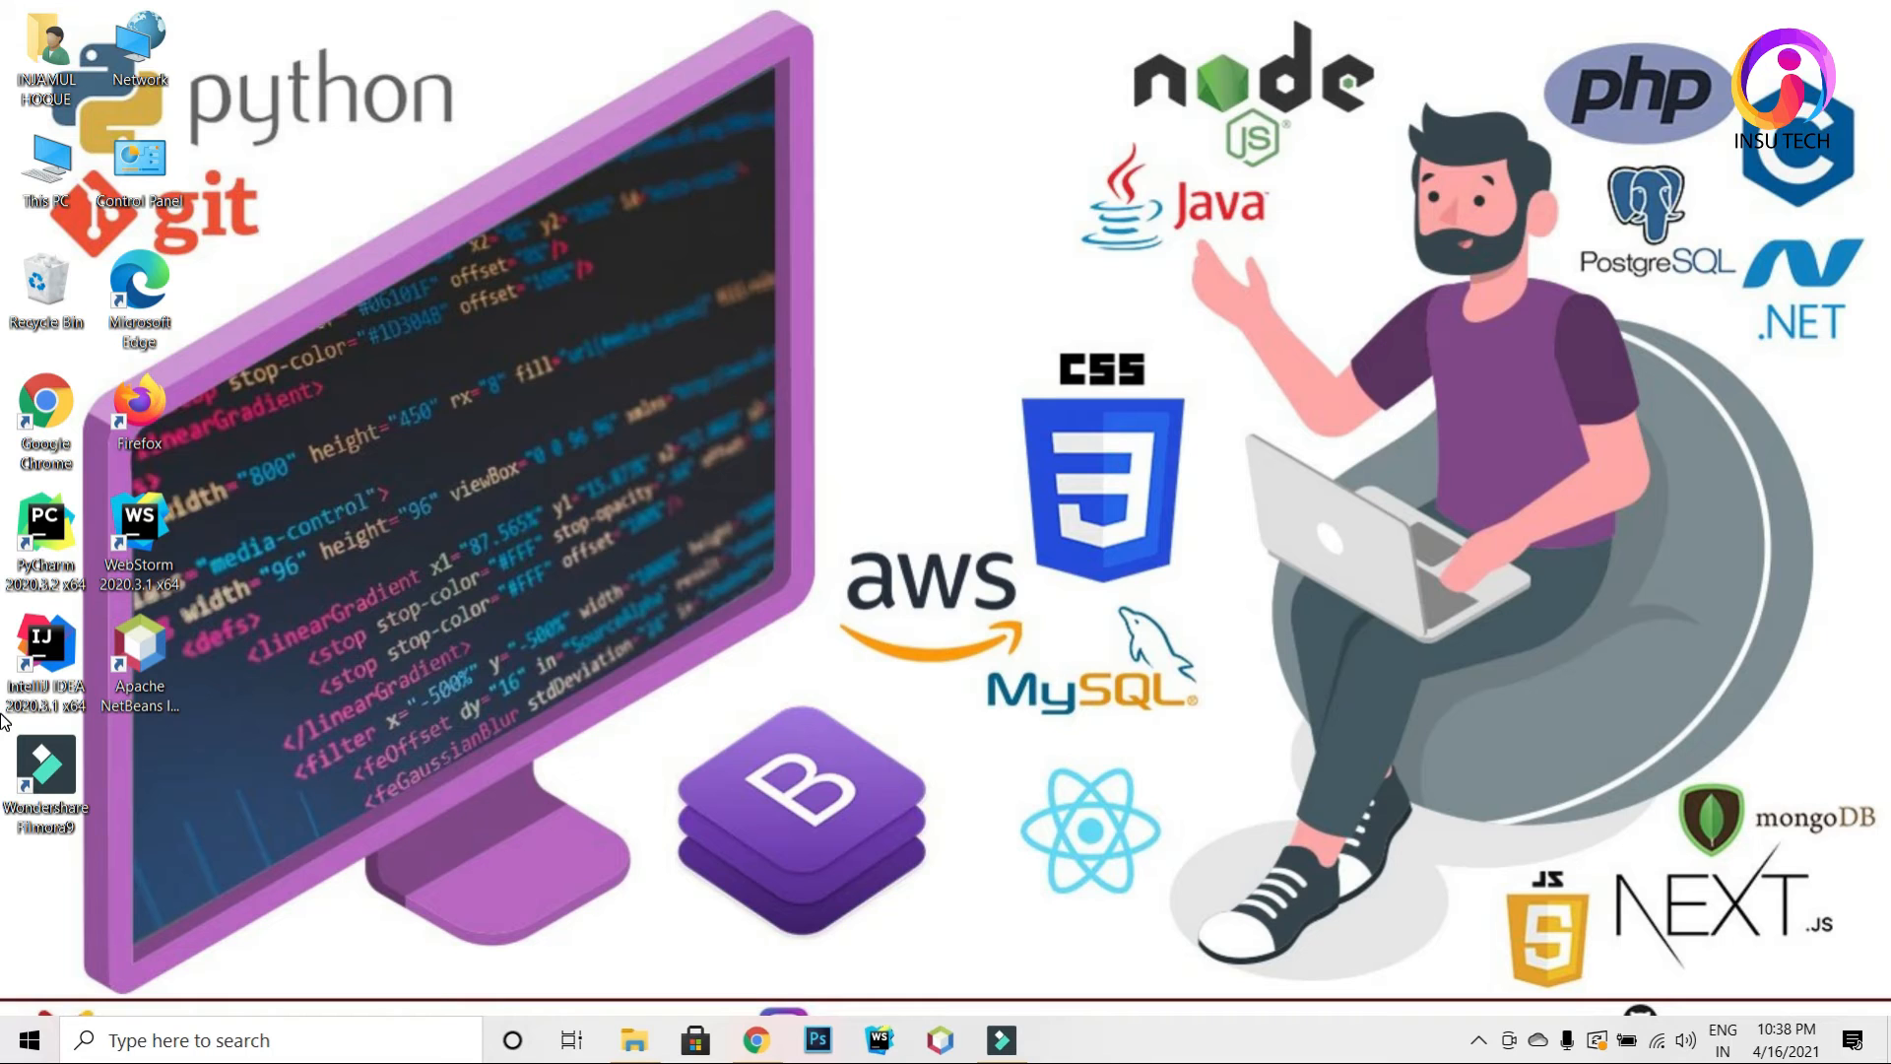
pyautogui.click(30, 1039)
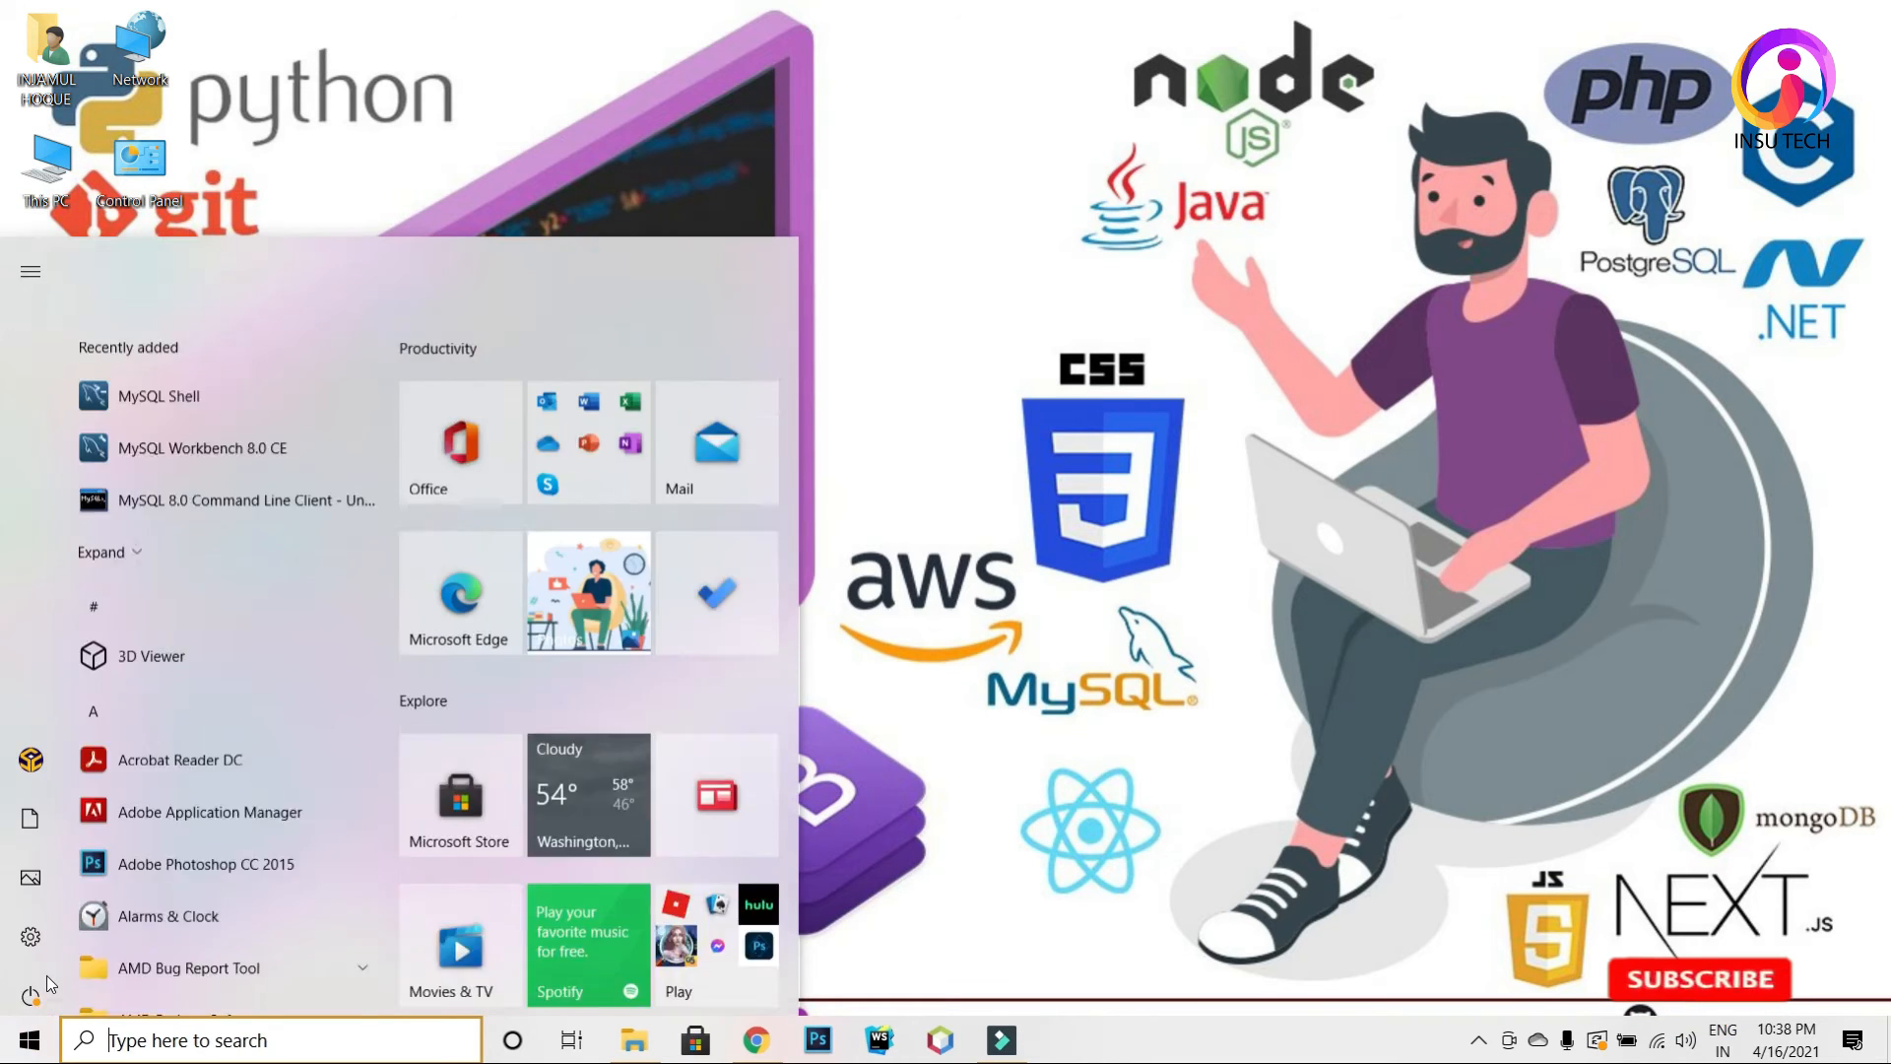
pyautogui.click(111, 448)
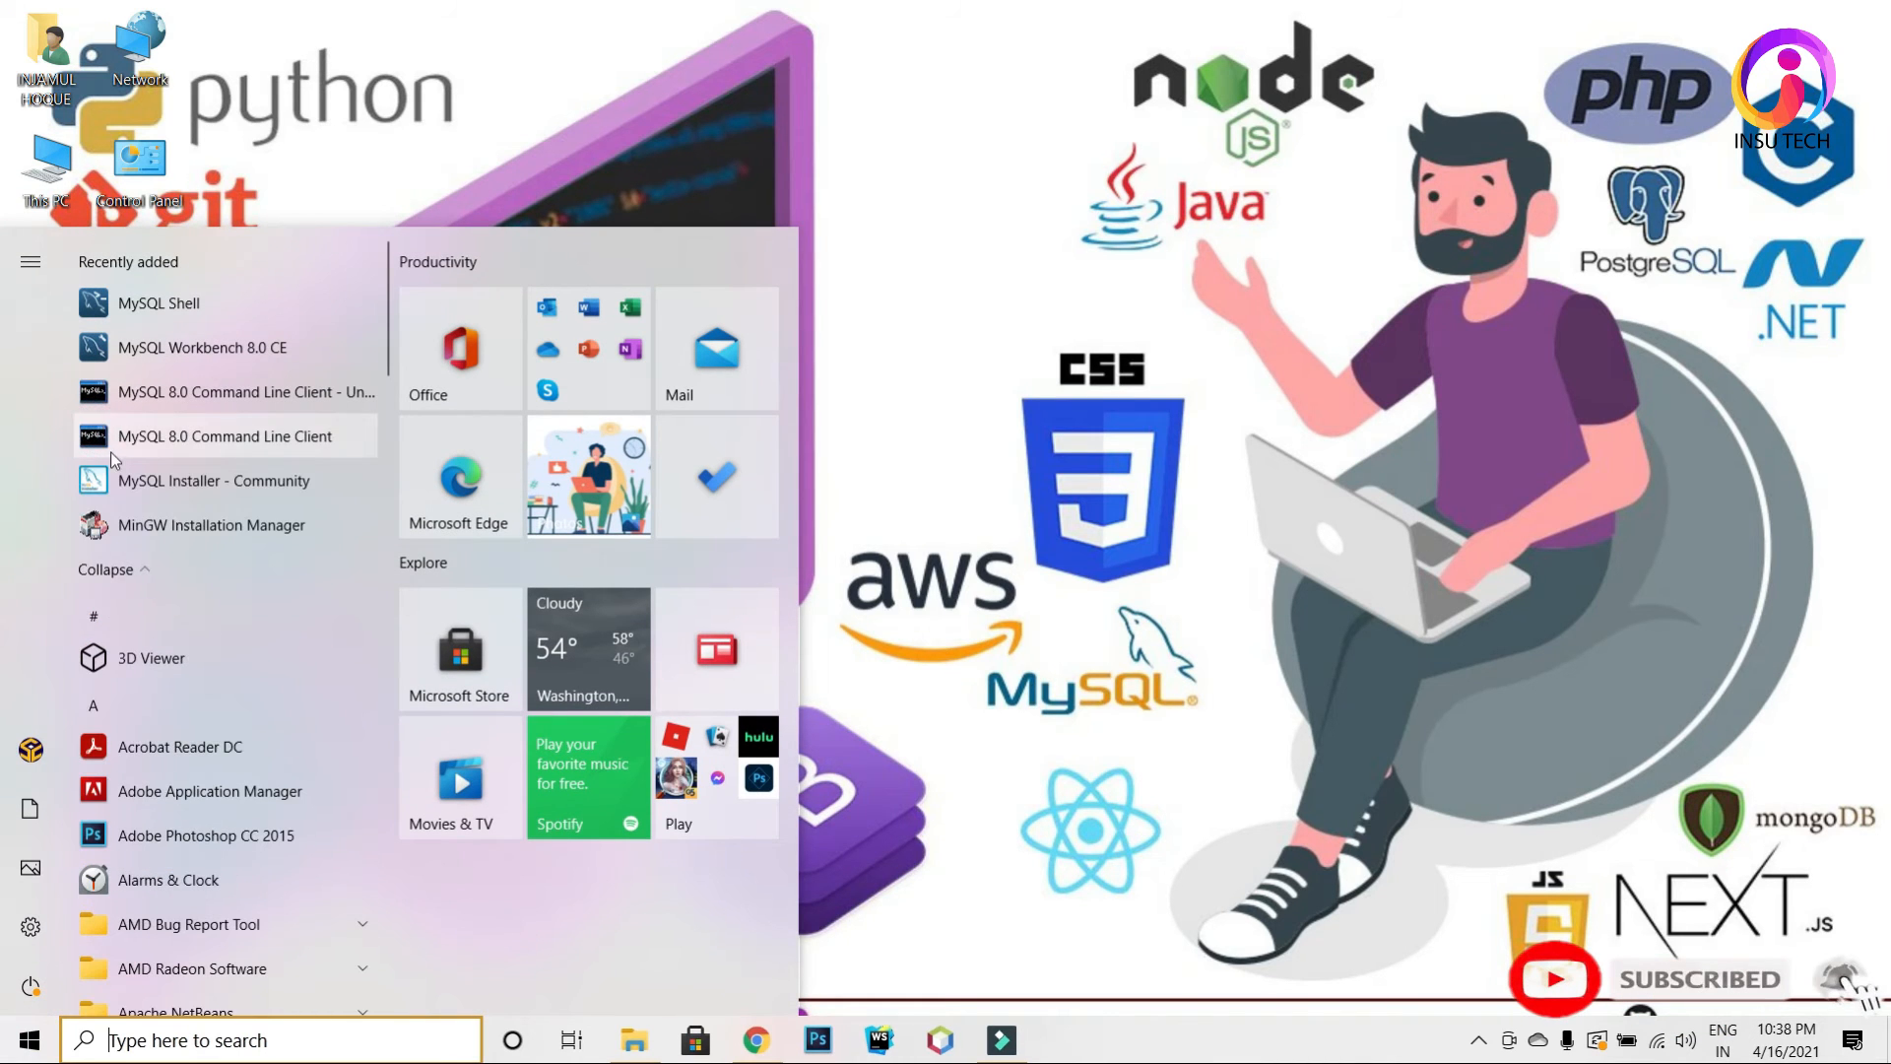
pyautogui.click(117, 480)
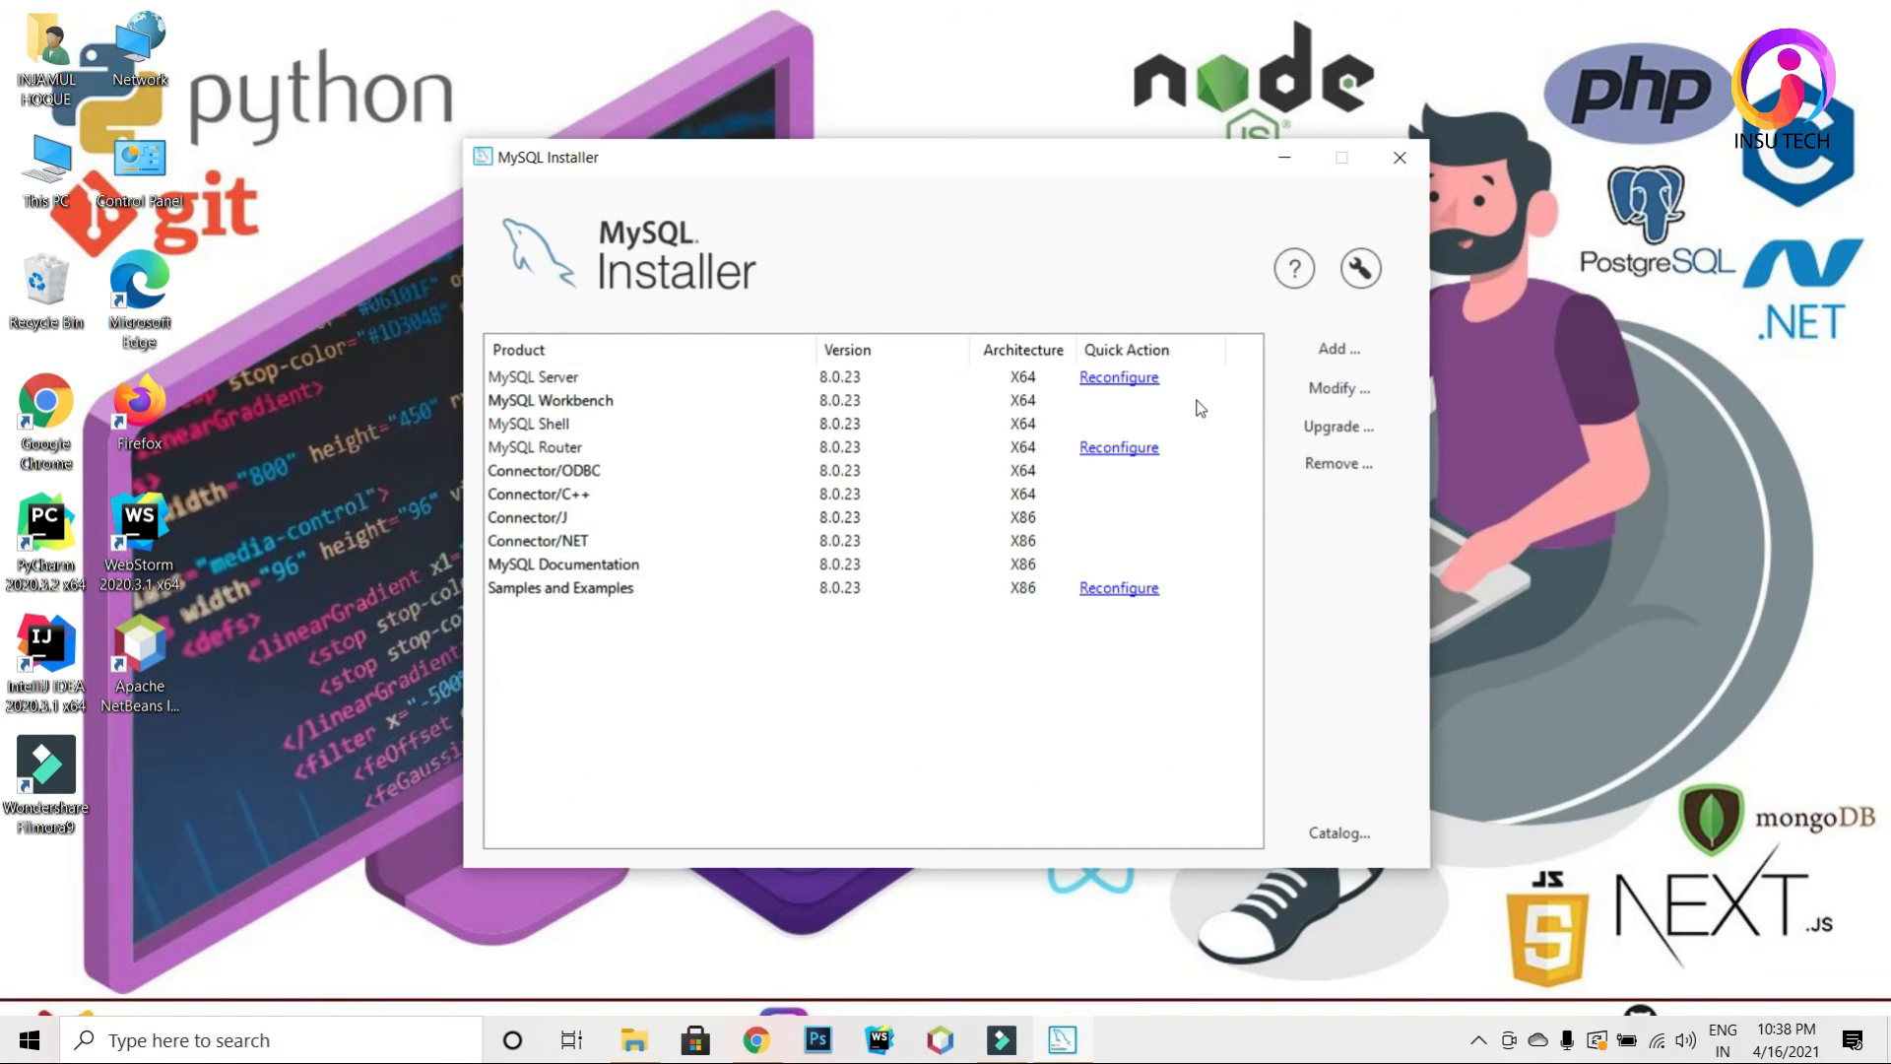
# Step: Reconfigure MySQL Server keeping Development Computer type and TCP/IP port 3306
pyautogui.click(1140, 381)
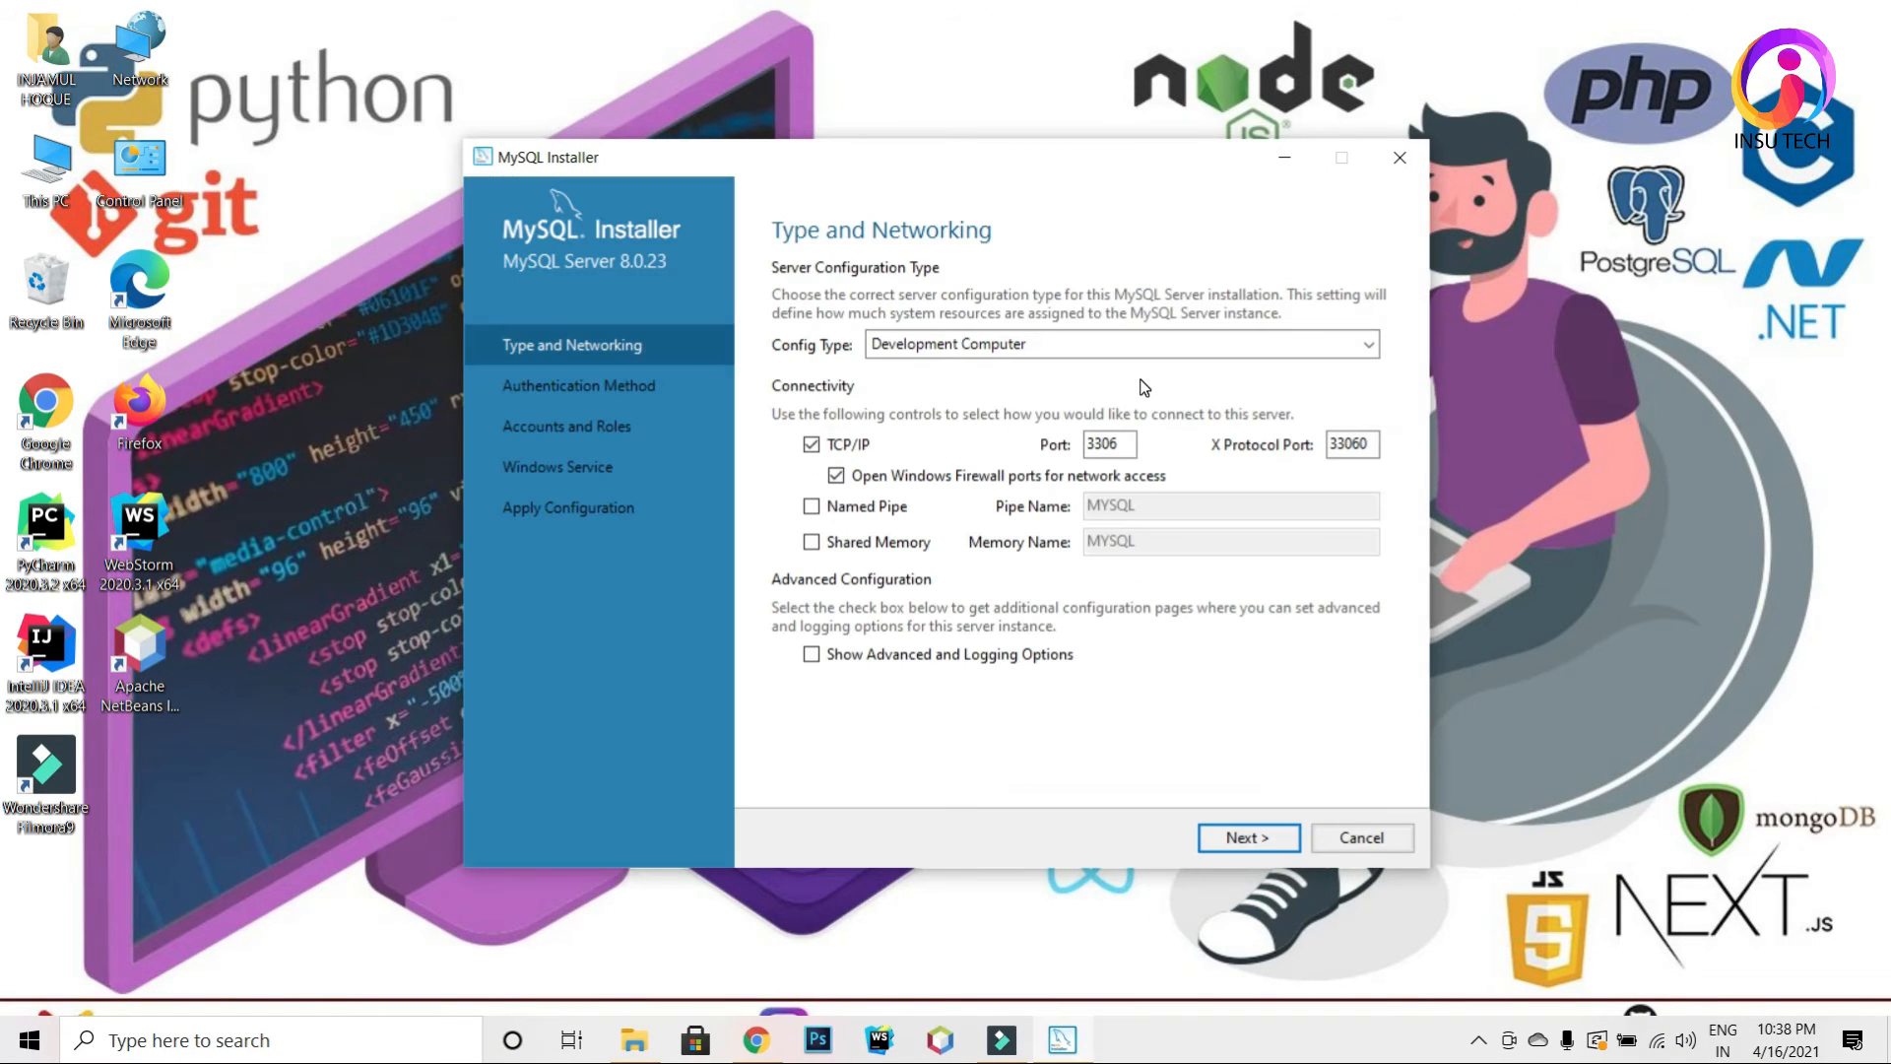
pyautogui.click(1062, 352)
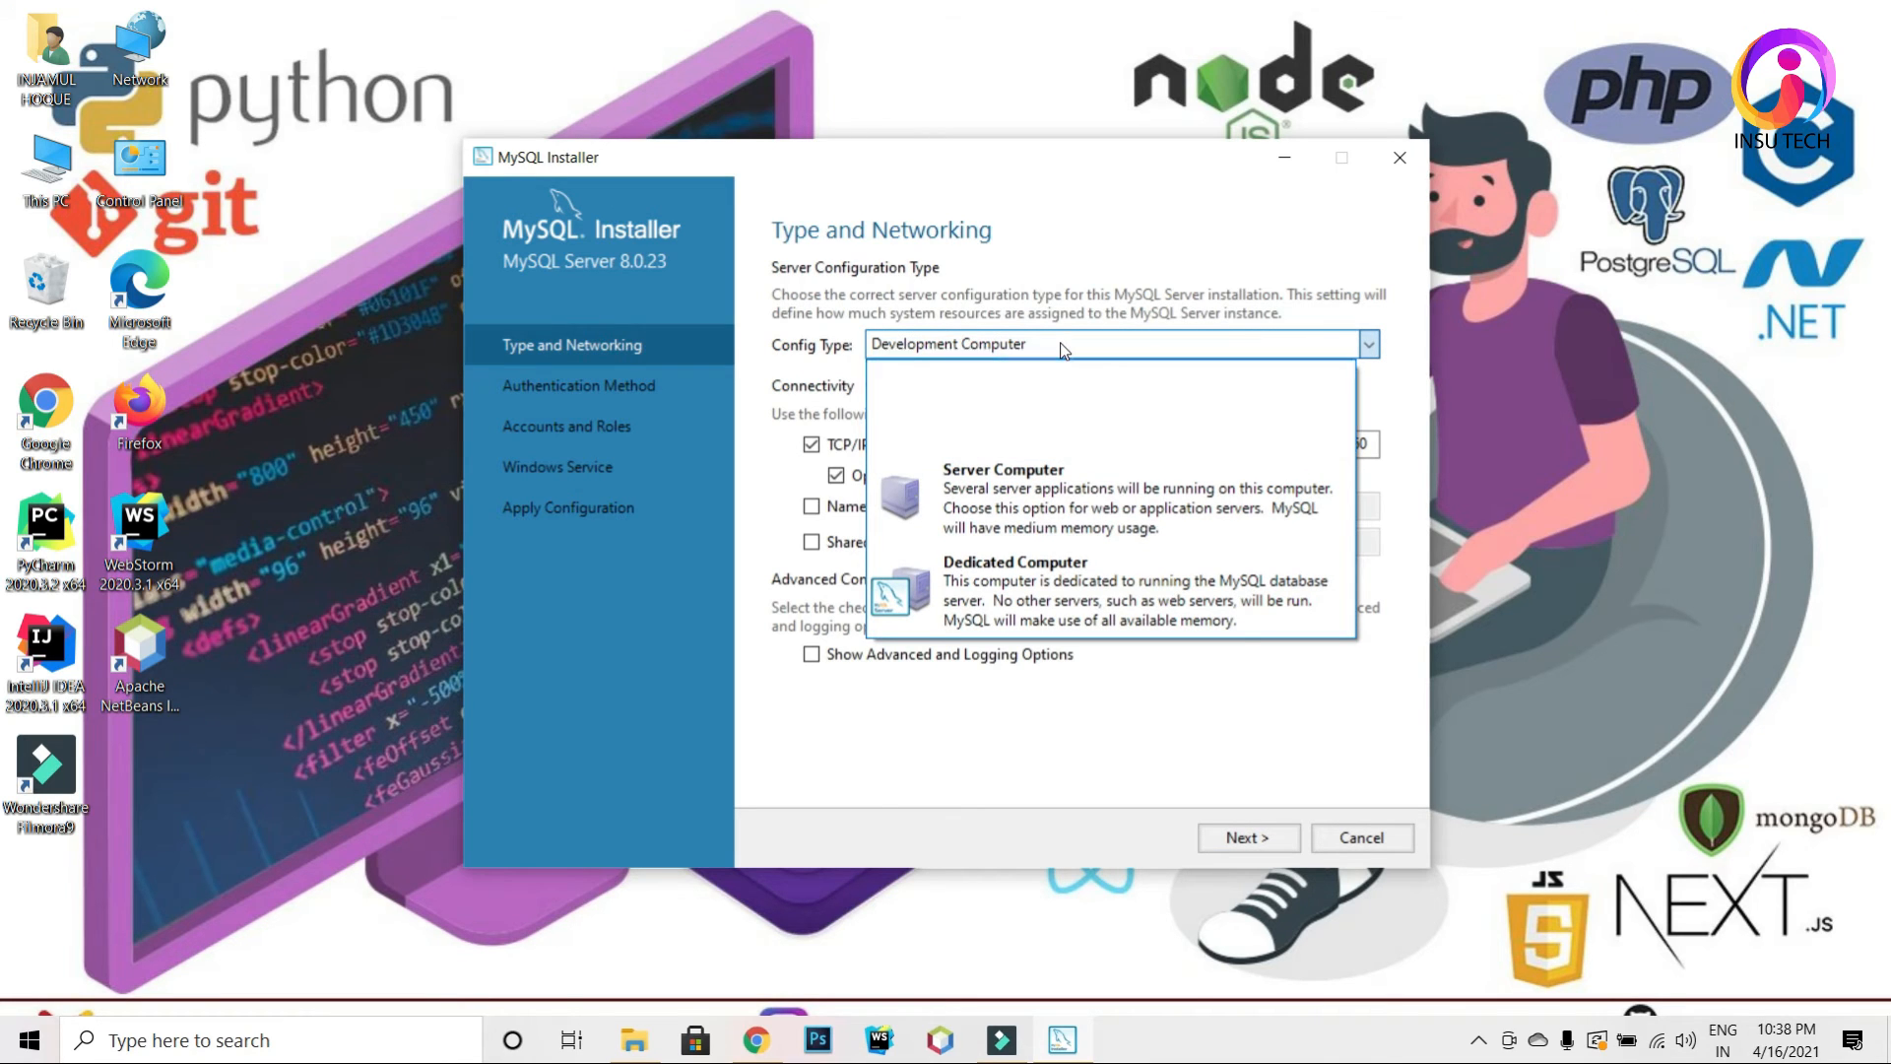
pyautogui.click(1060, 341)
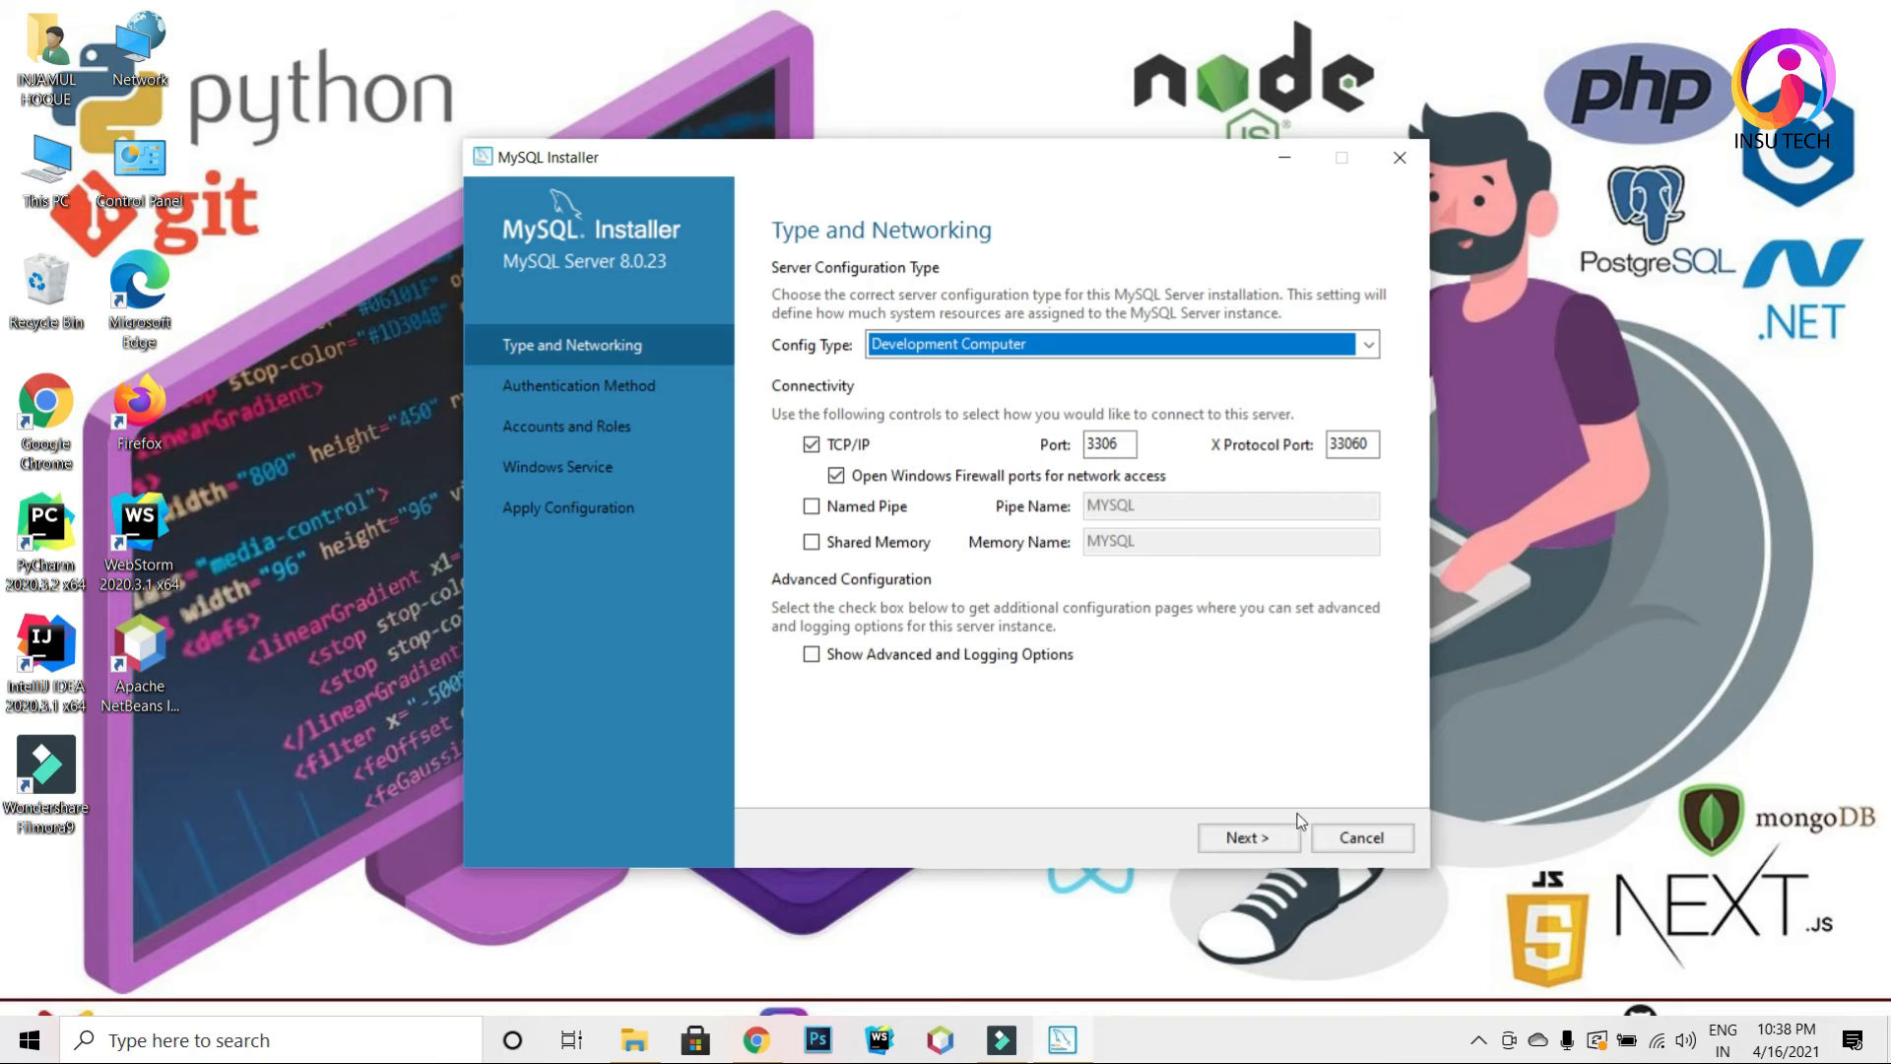
pyautogui.click(1248, 839)
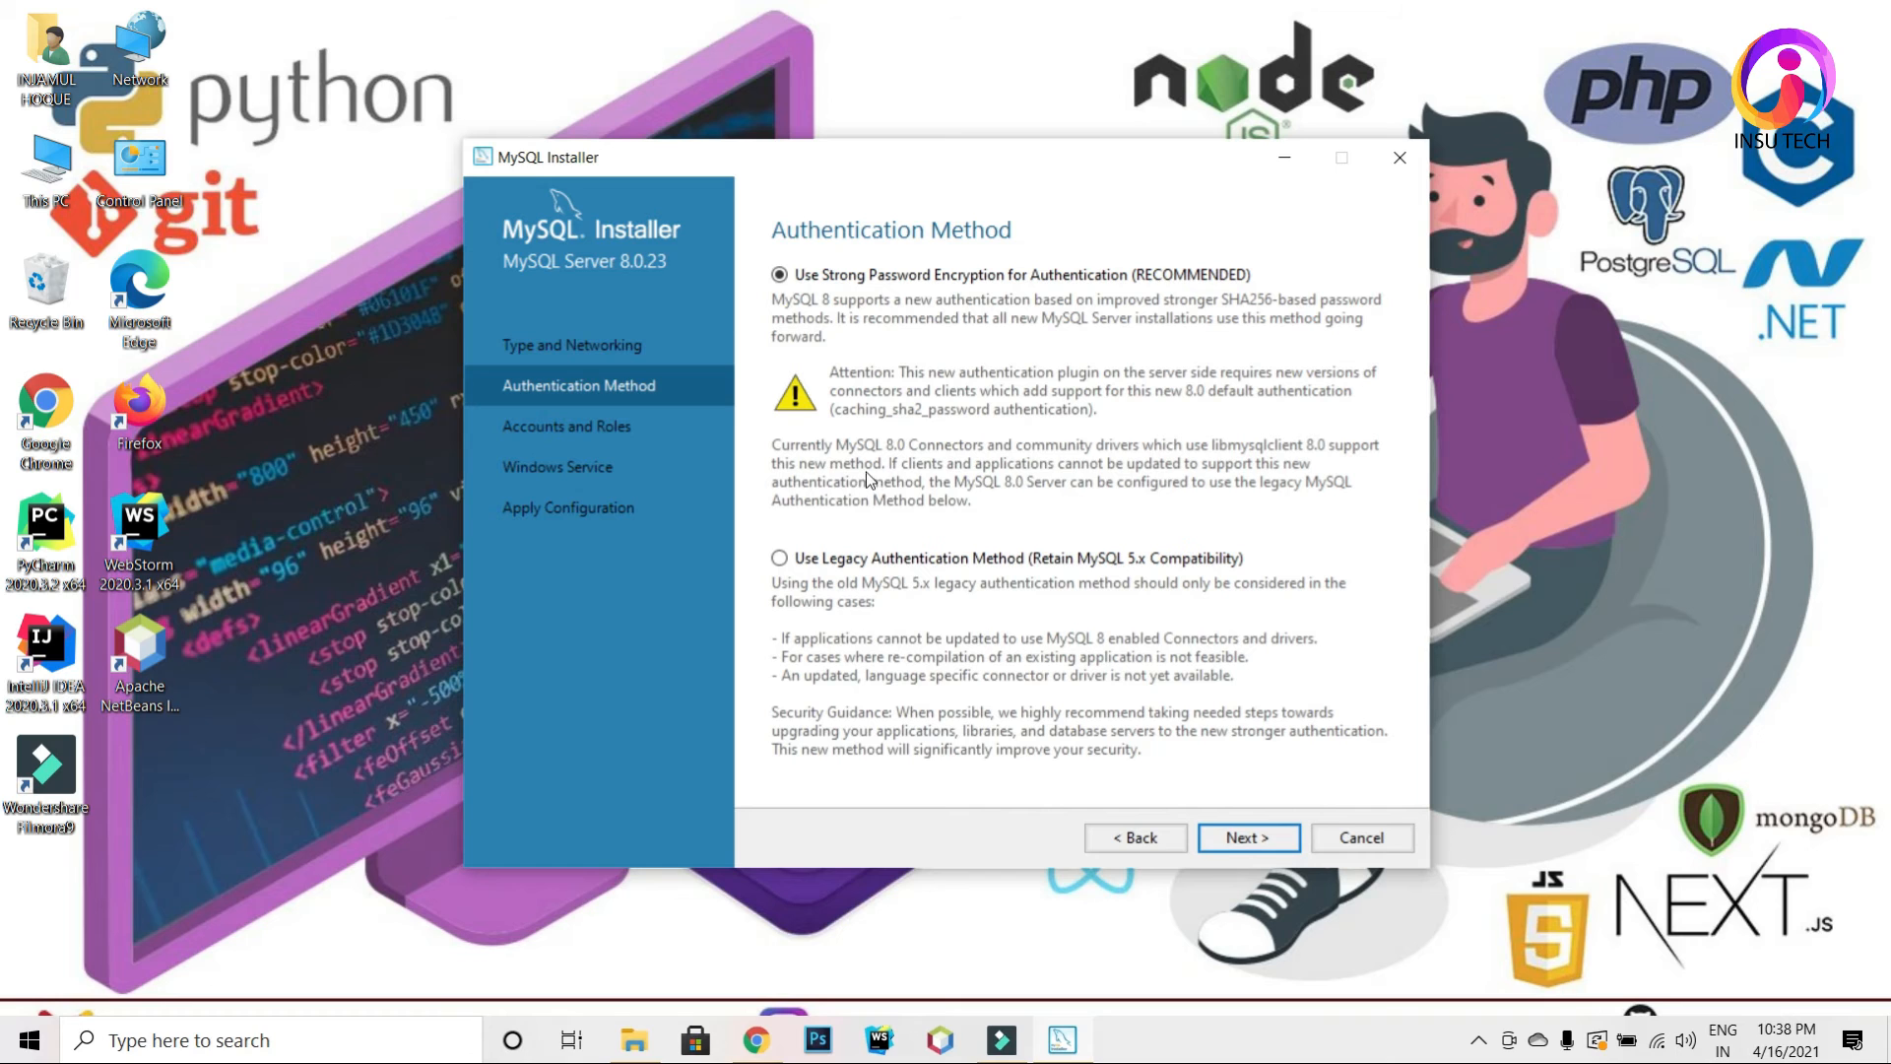
# Step: Keep strong password encryption and start entering the root password in both fields
pyautogui.click(1231, 838)
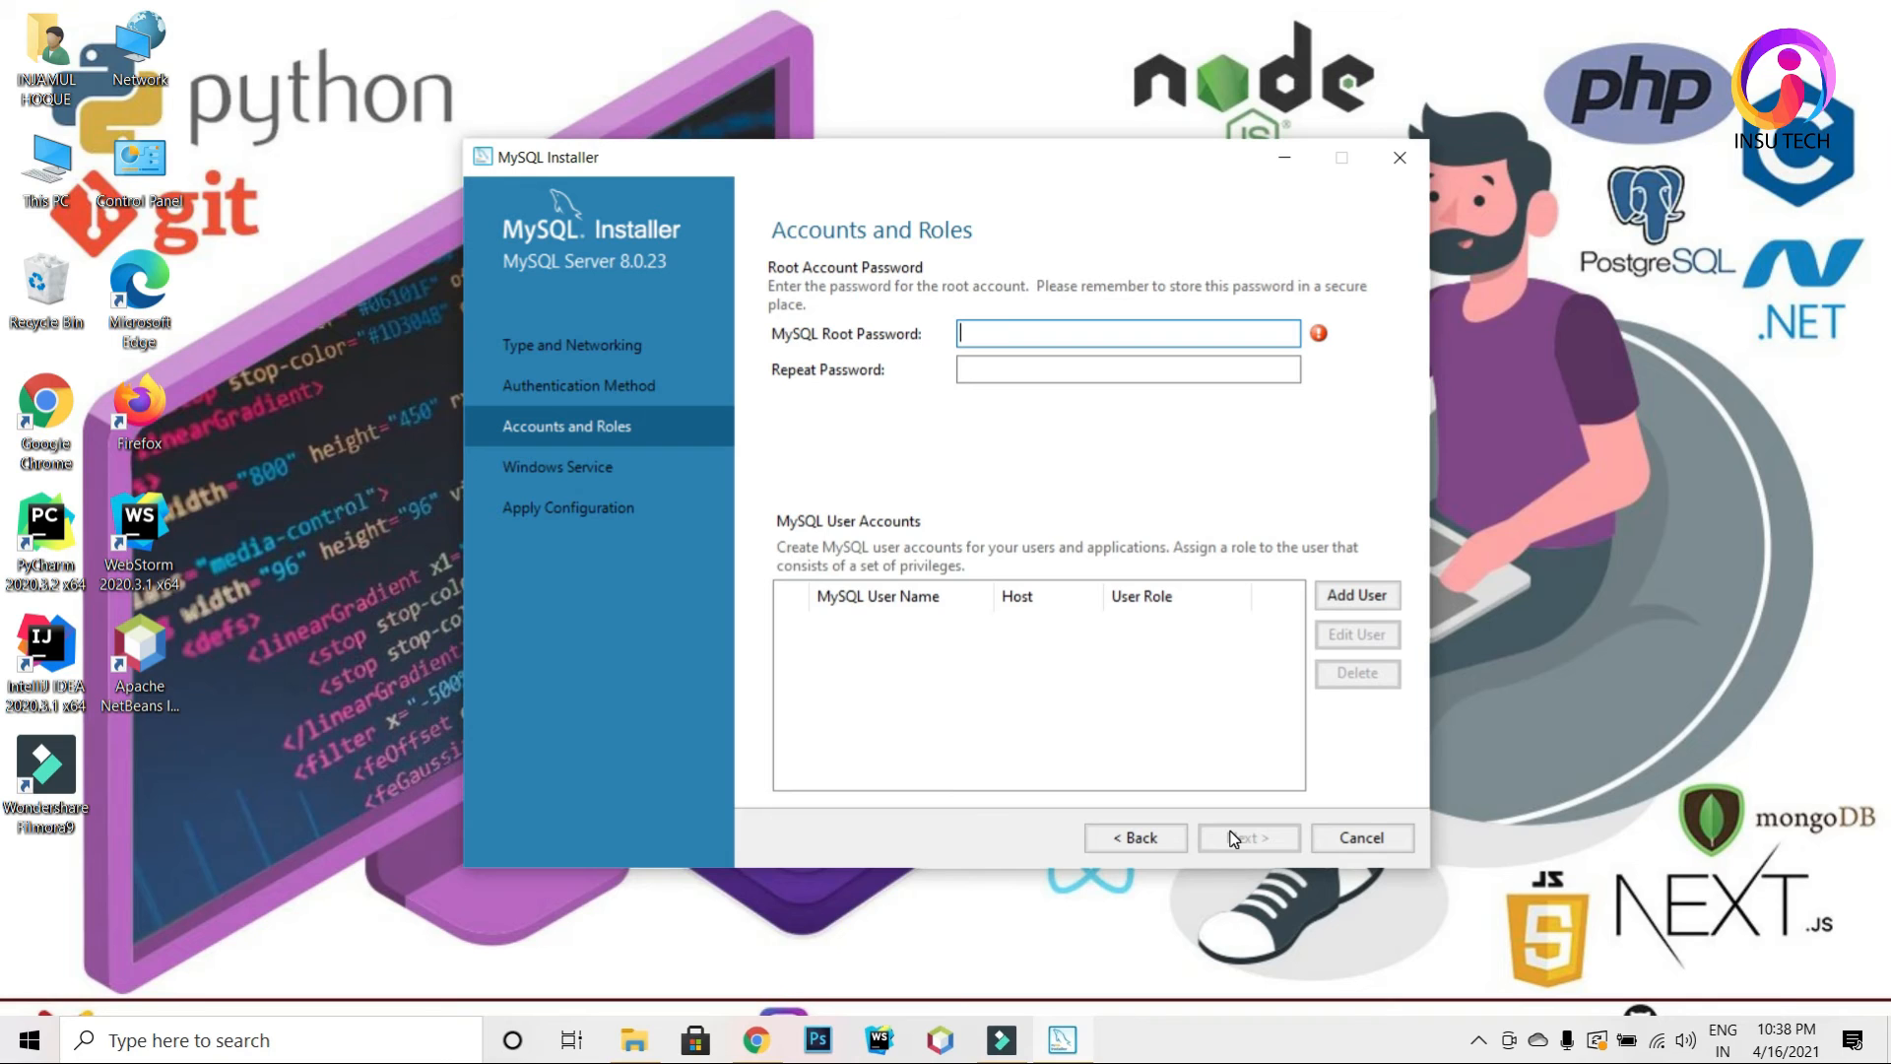
pyautogui.write('root')
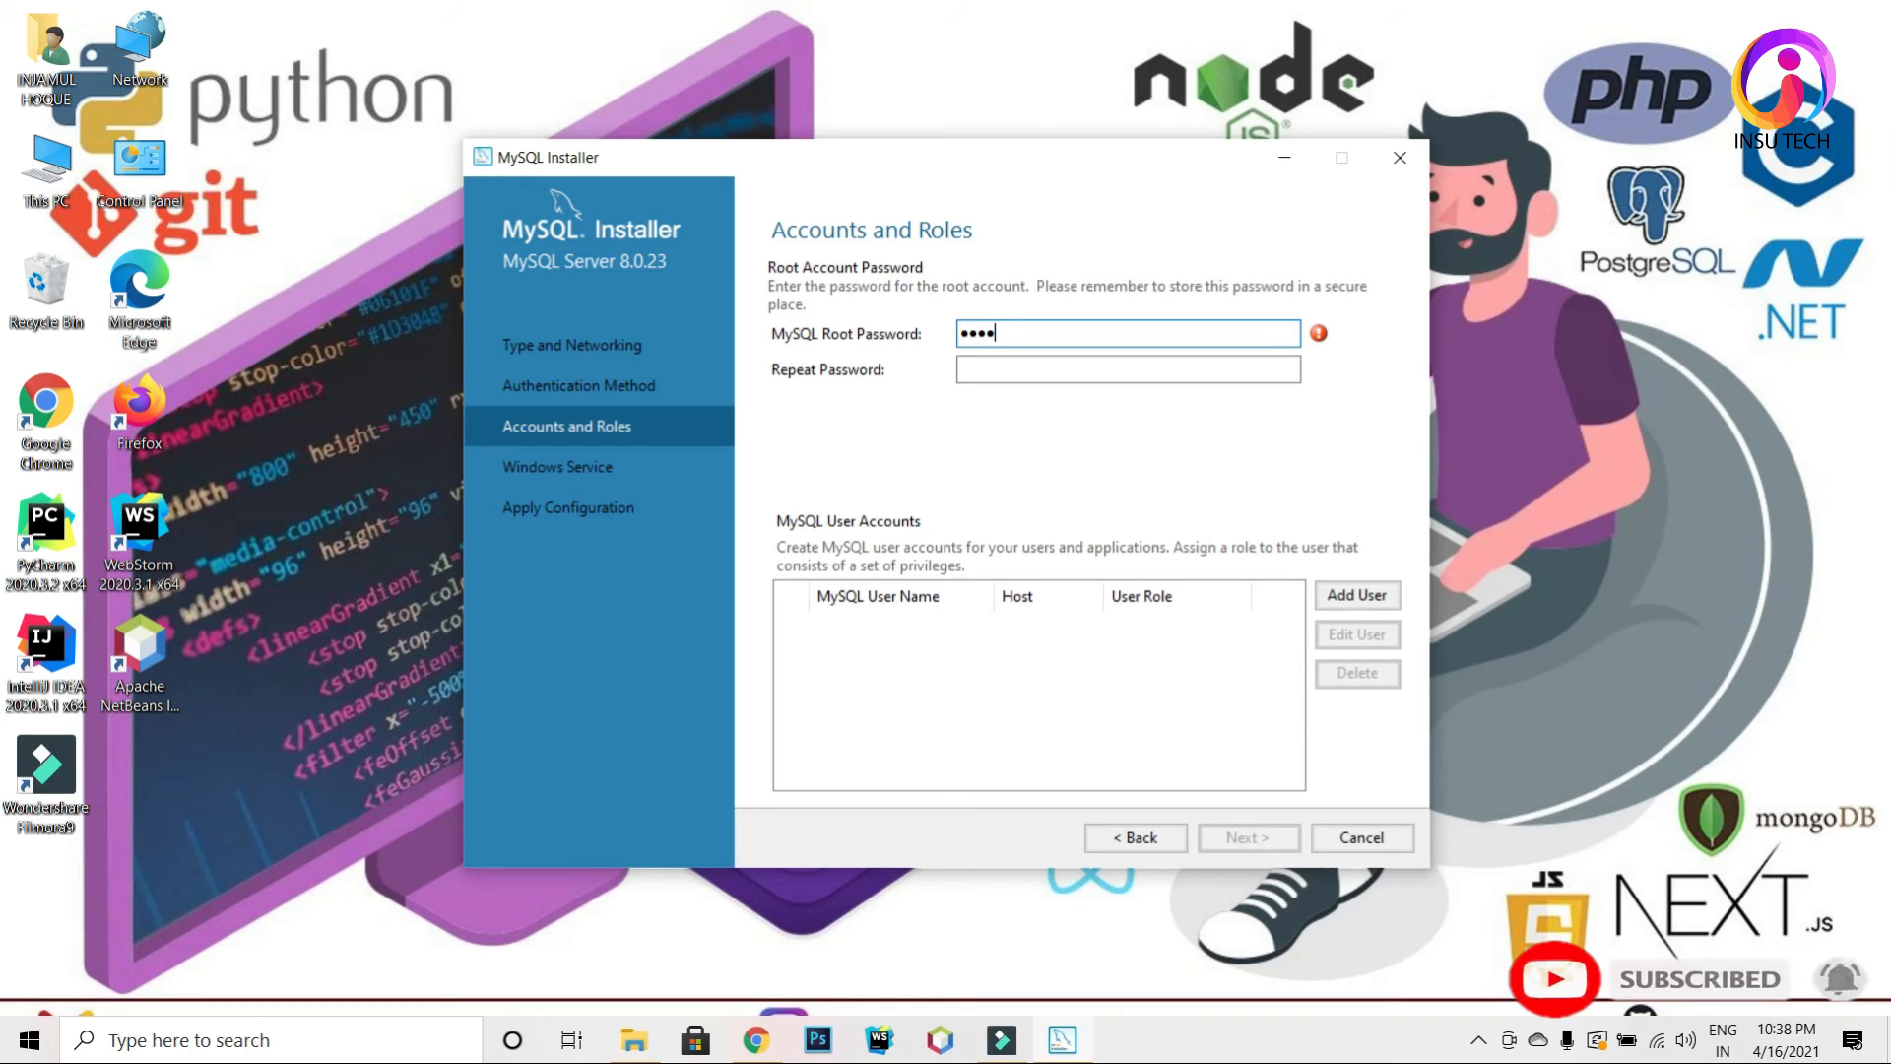
pyautogui.write('12')
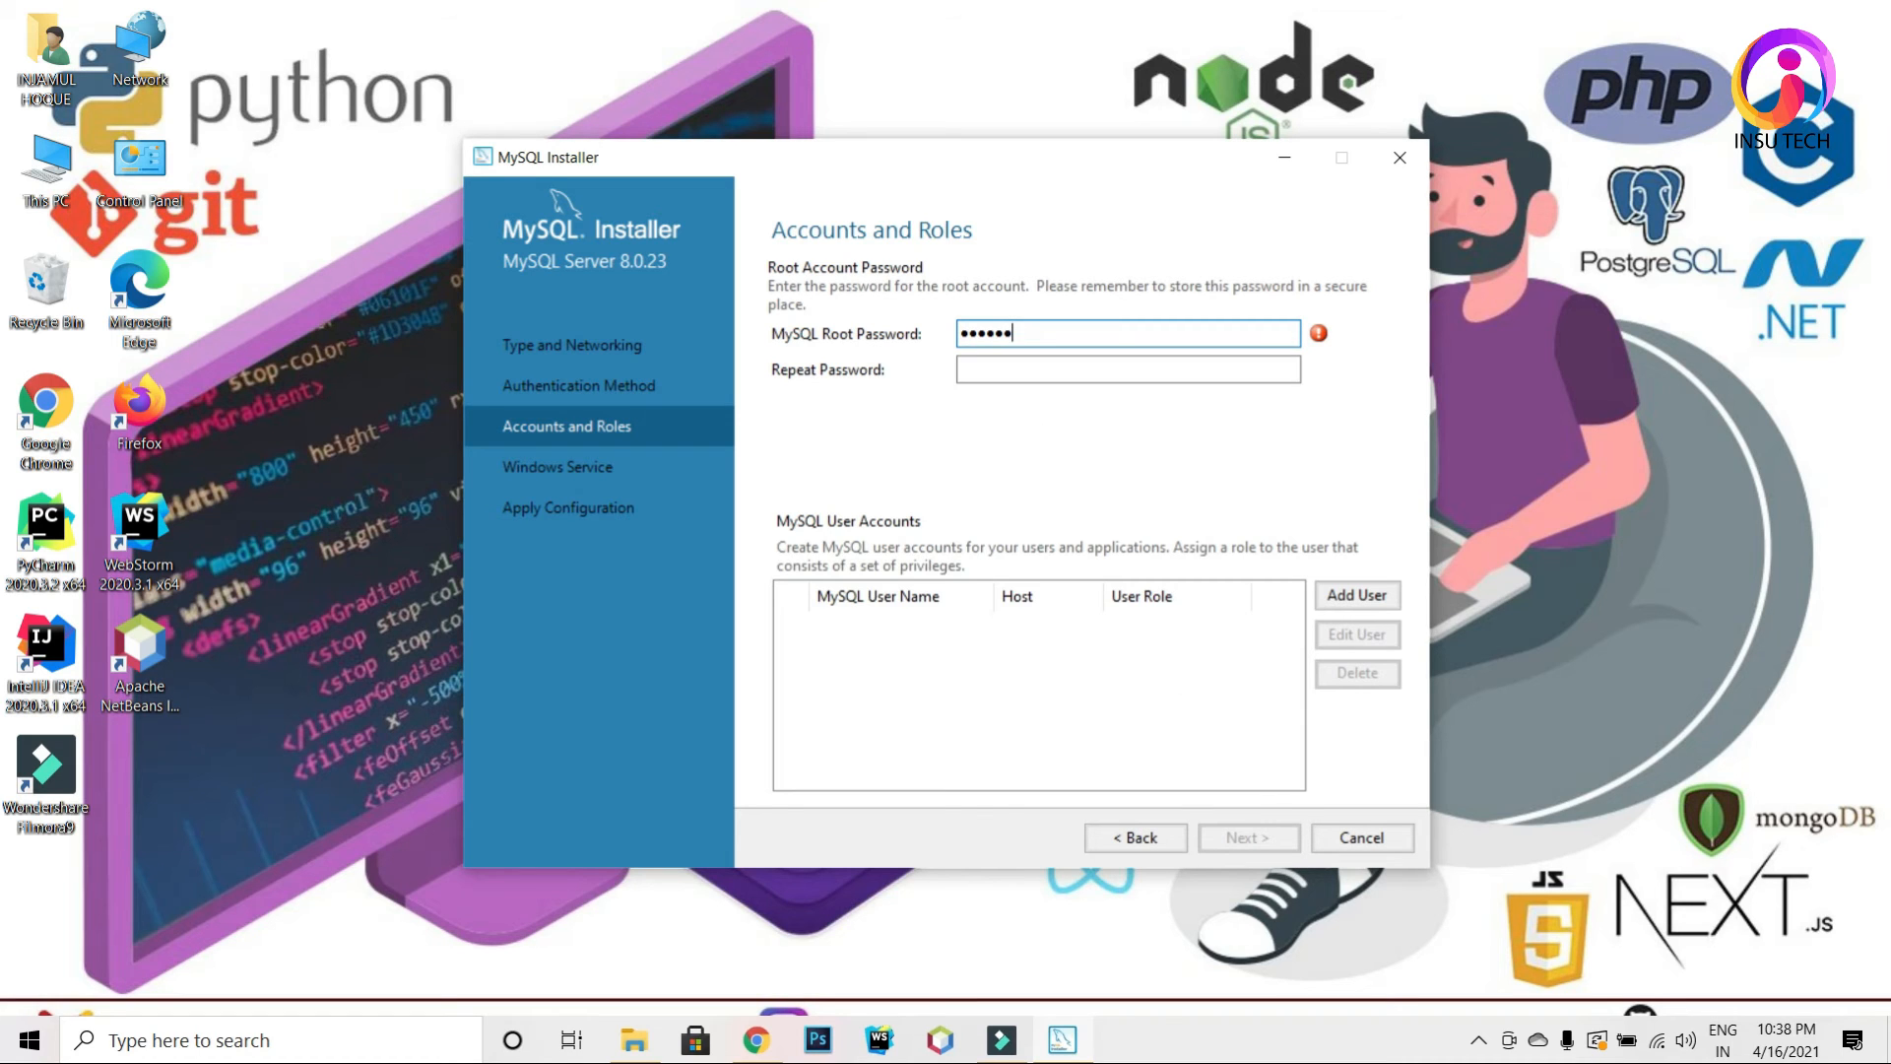
pyautogui.click(1103, 368)
pyautogui.write('root12')
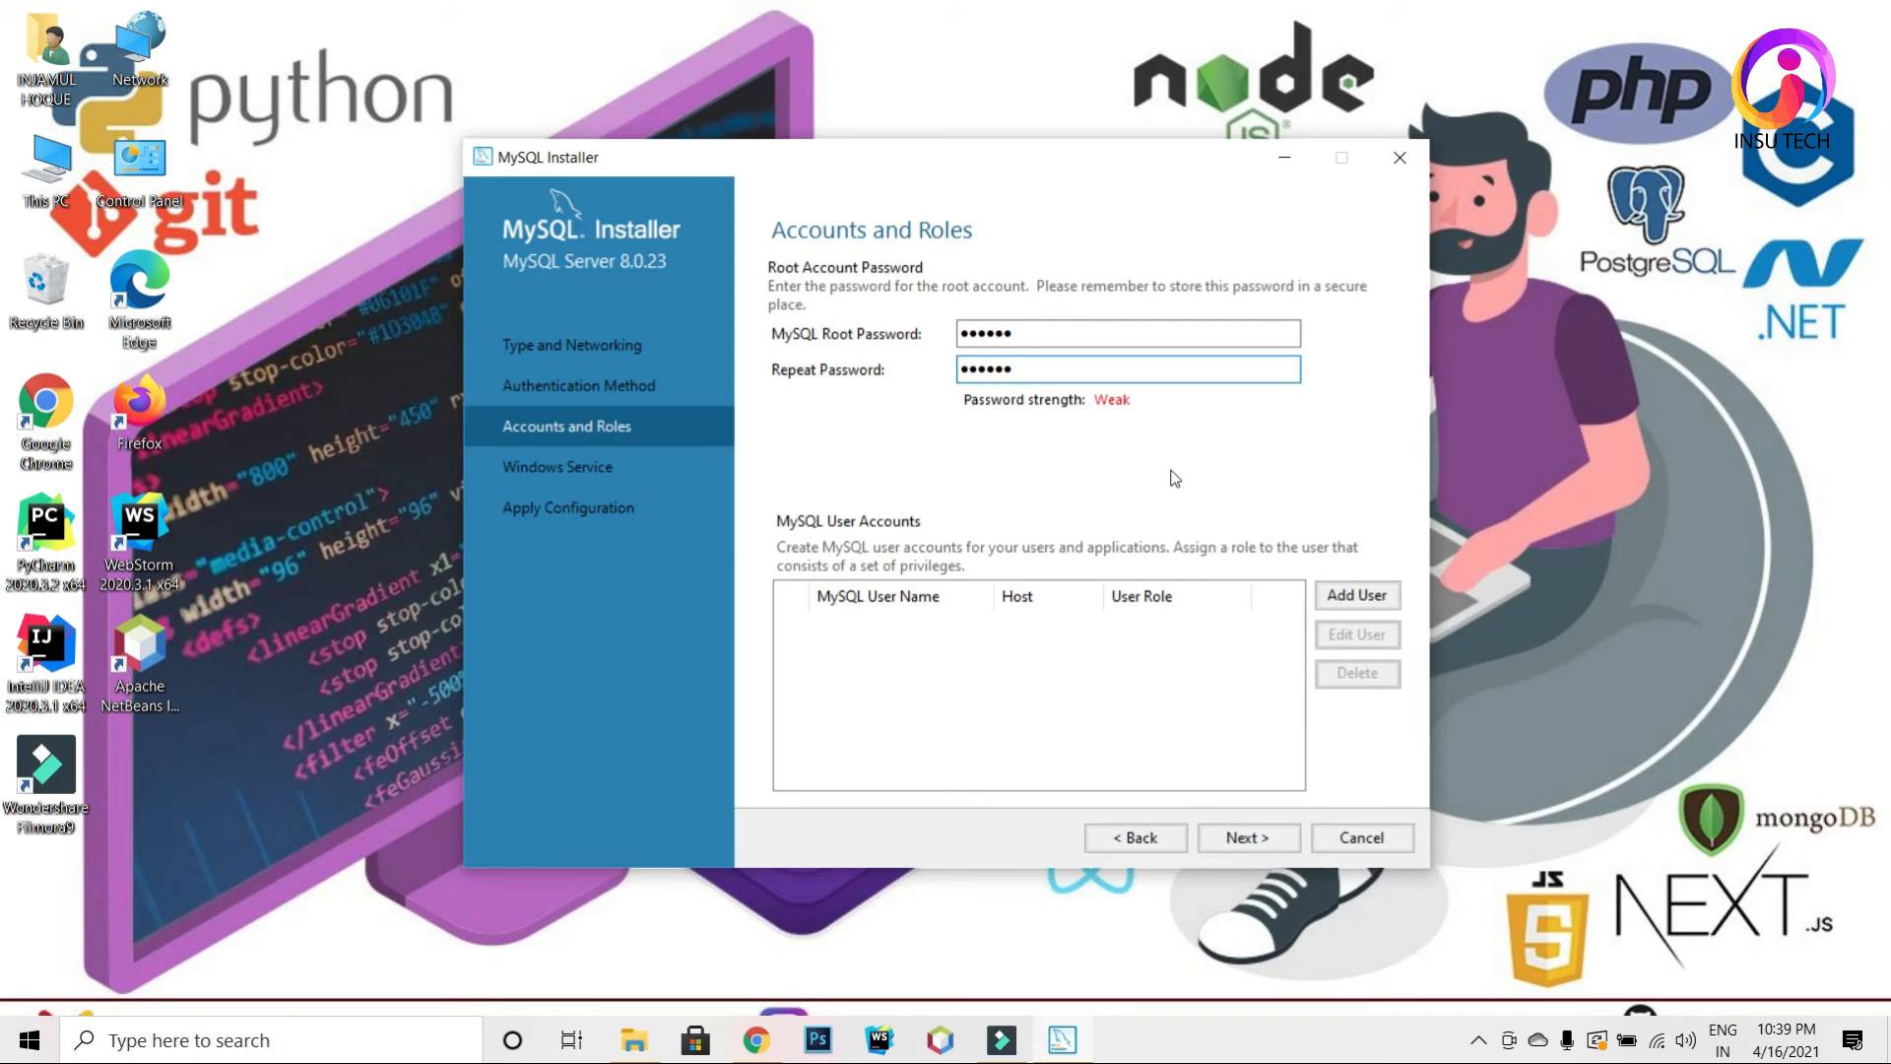
pyautogui.click(1149, 332)
pyautogui.press('BackSpace')
pyautogui.press('BackSpace')
pyautogui.press('BackSpace')
pyautogui.press('BackSpace')
pyautogui.press('BackSpace')
pyautogui.press('BackSpace')
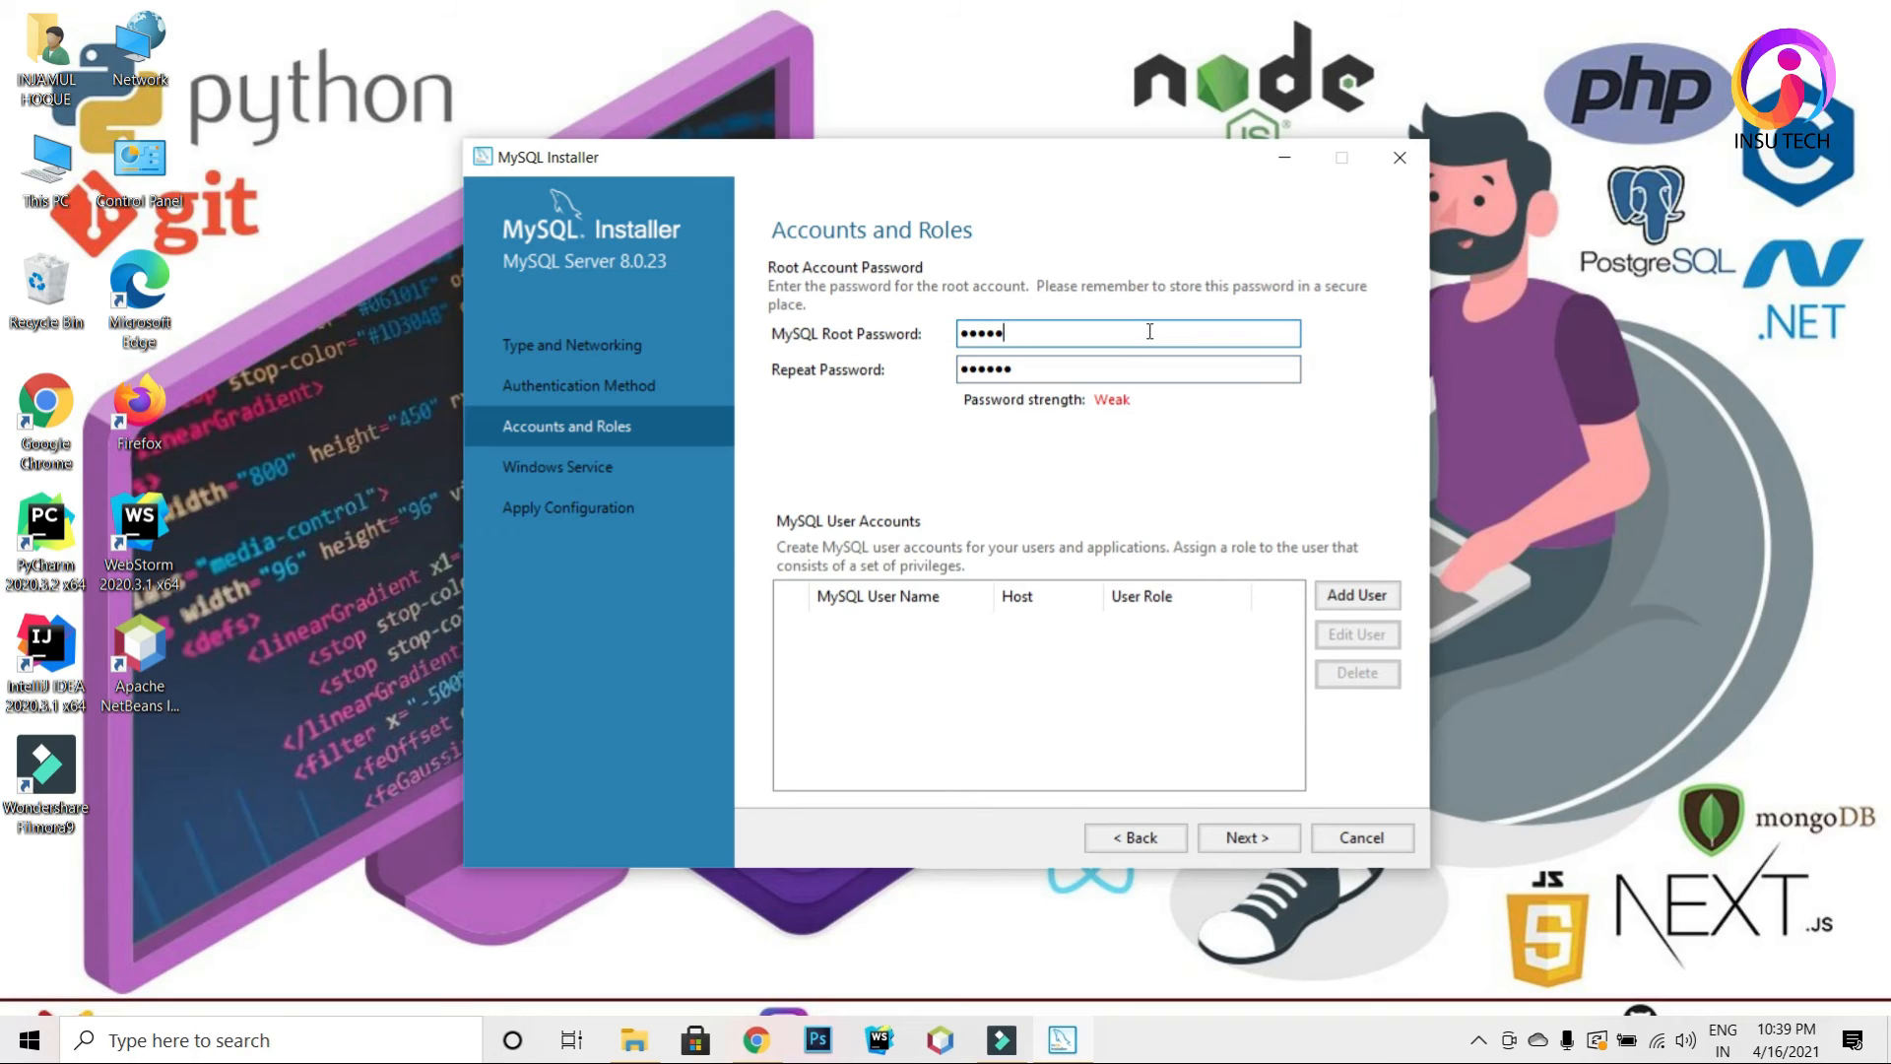
pyautogui.write('12345')
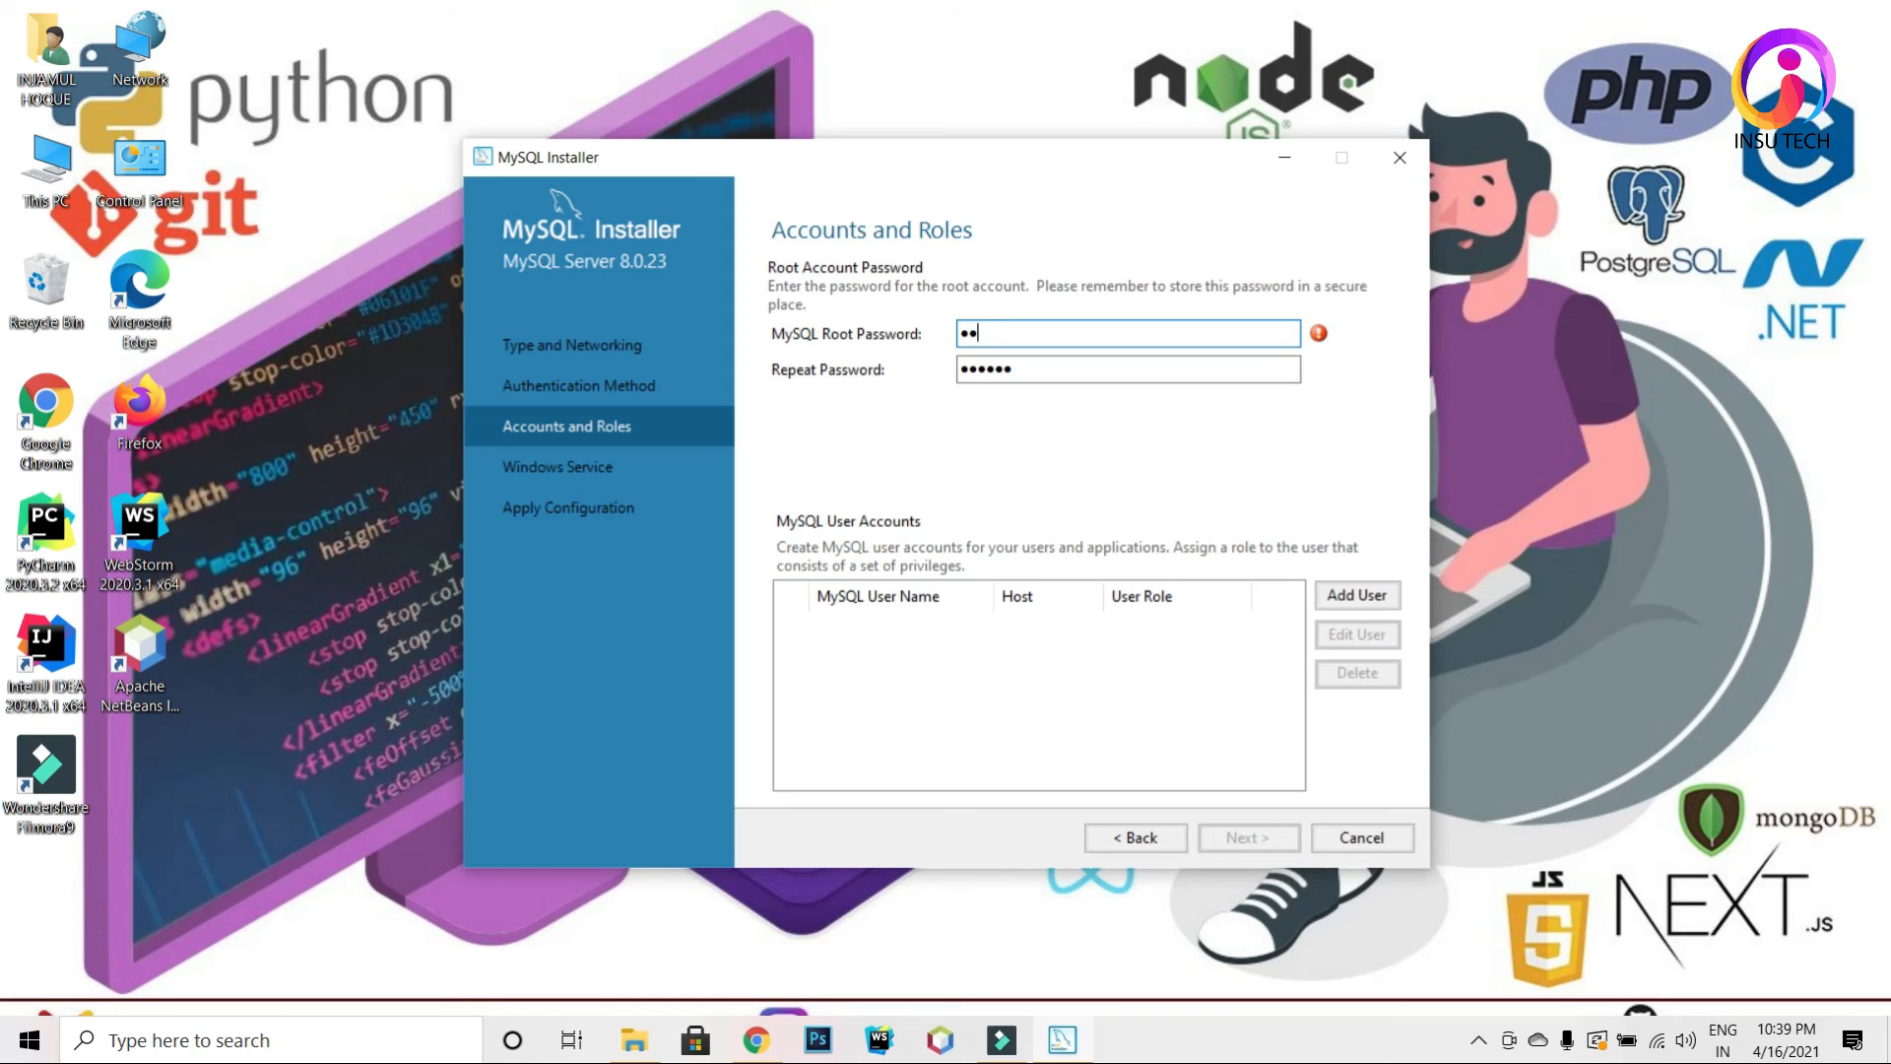
pyautogui.click(1045, 368)
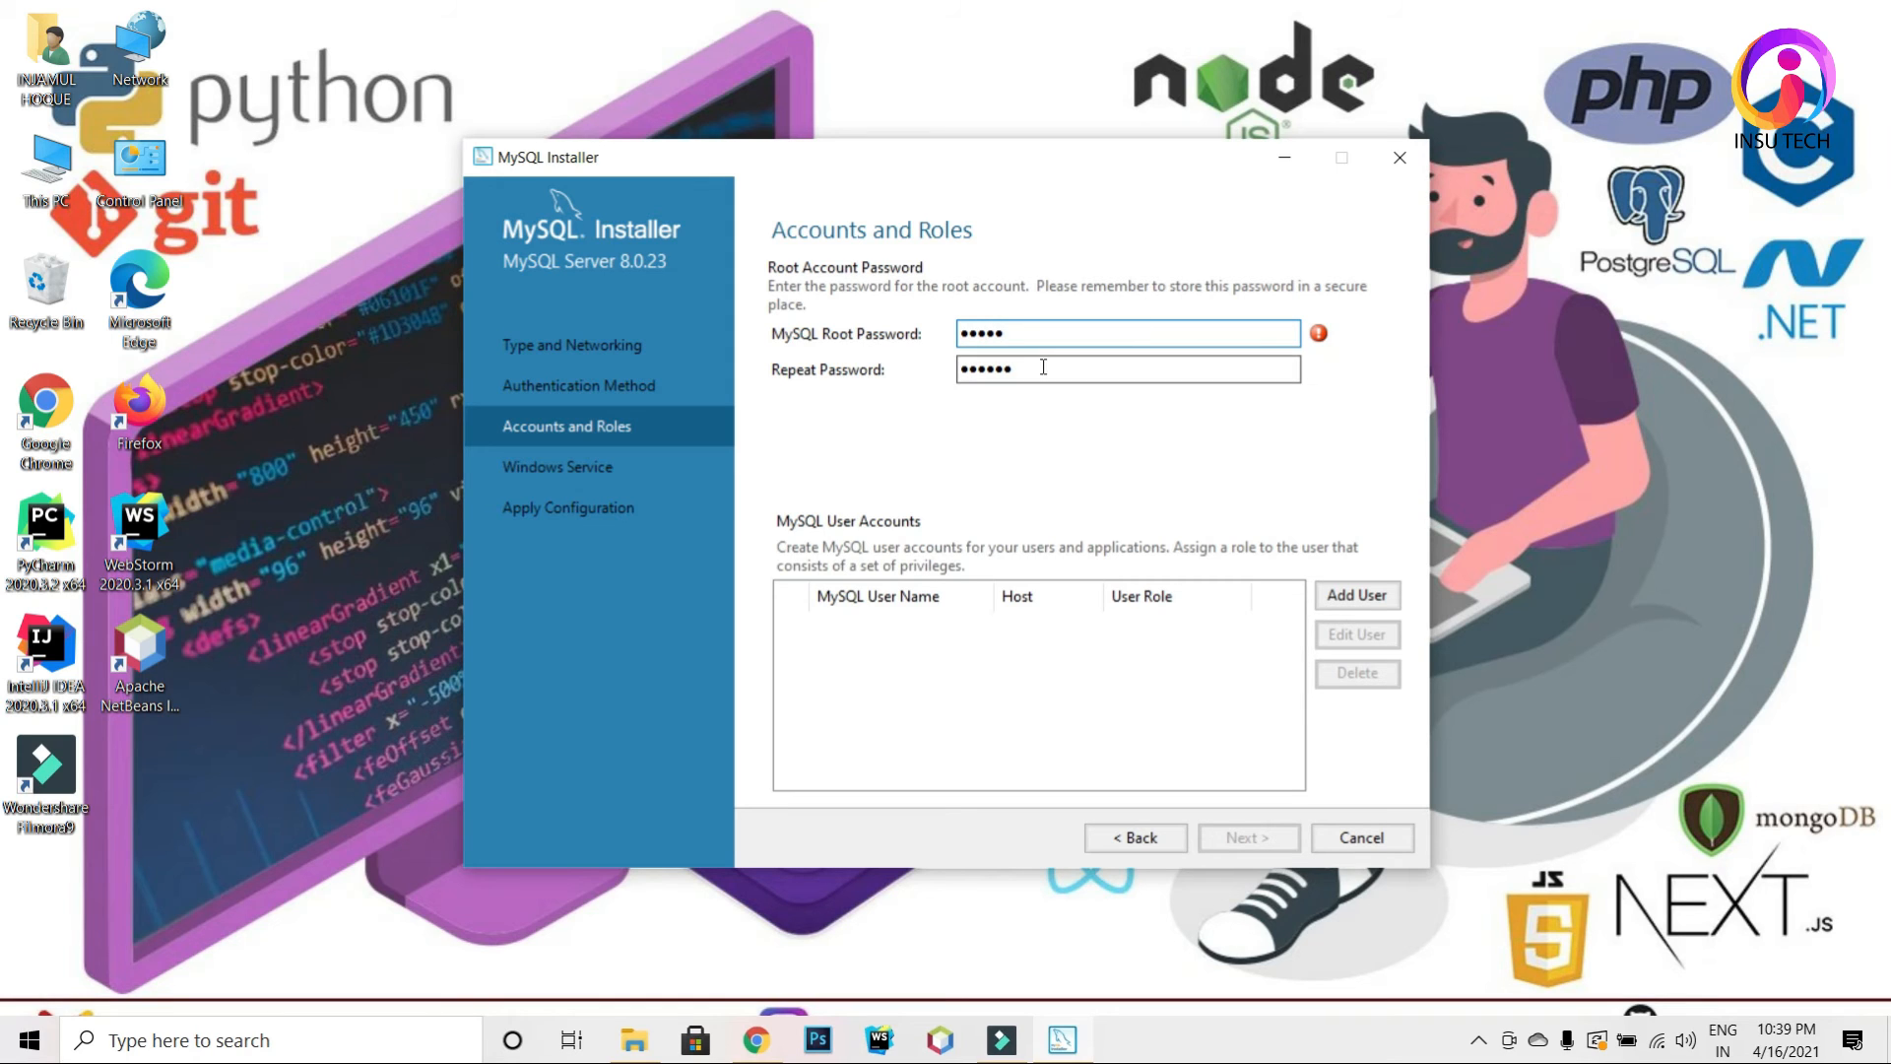
pyautogui.press('BackSpace')
pyautogui.press('BackSpace')
pyautogui.press('BackSpace')
pyautogui.press('BackSpace')
pyautogui.press('BackSpace')
pyautogui.press('BackSpace')
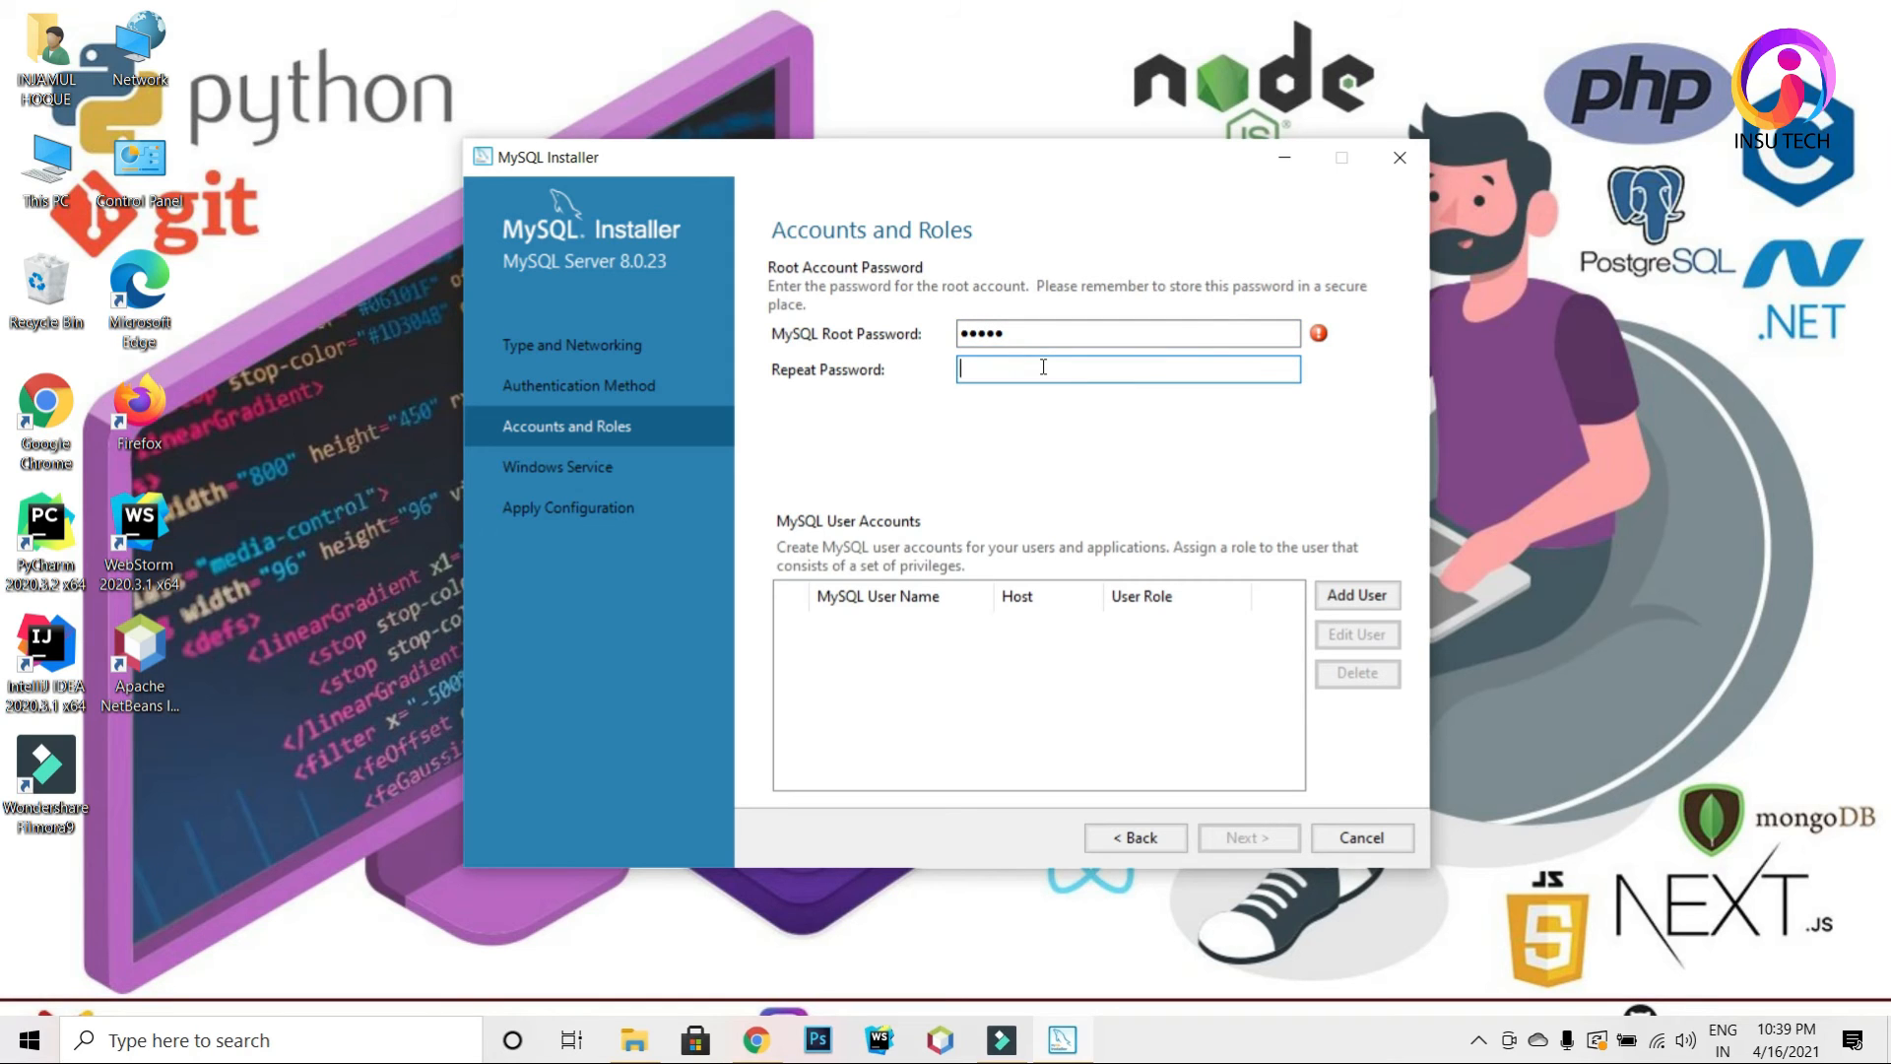
pyautogui.write('12345')
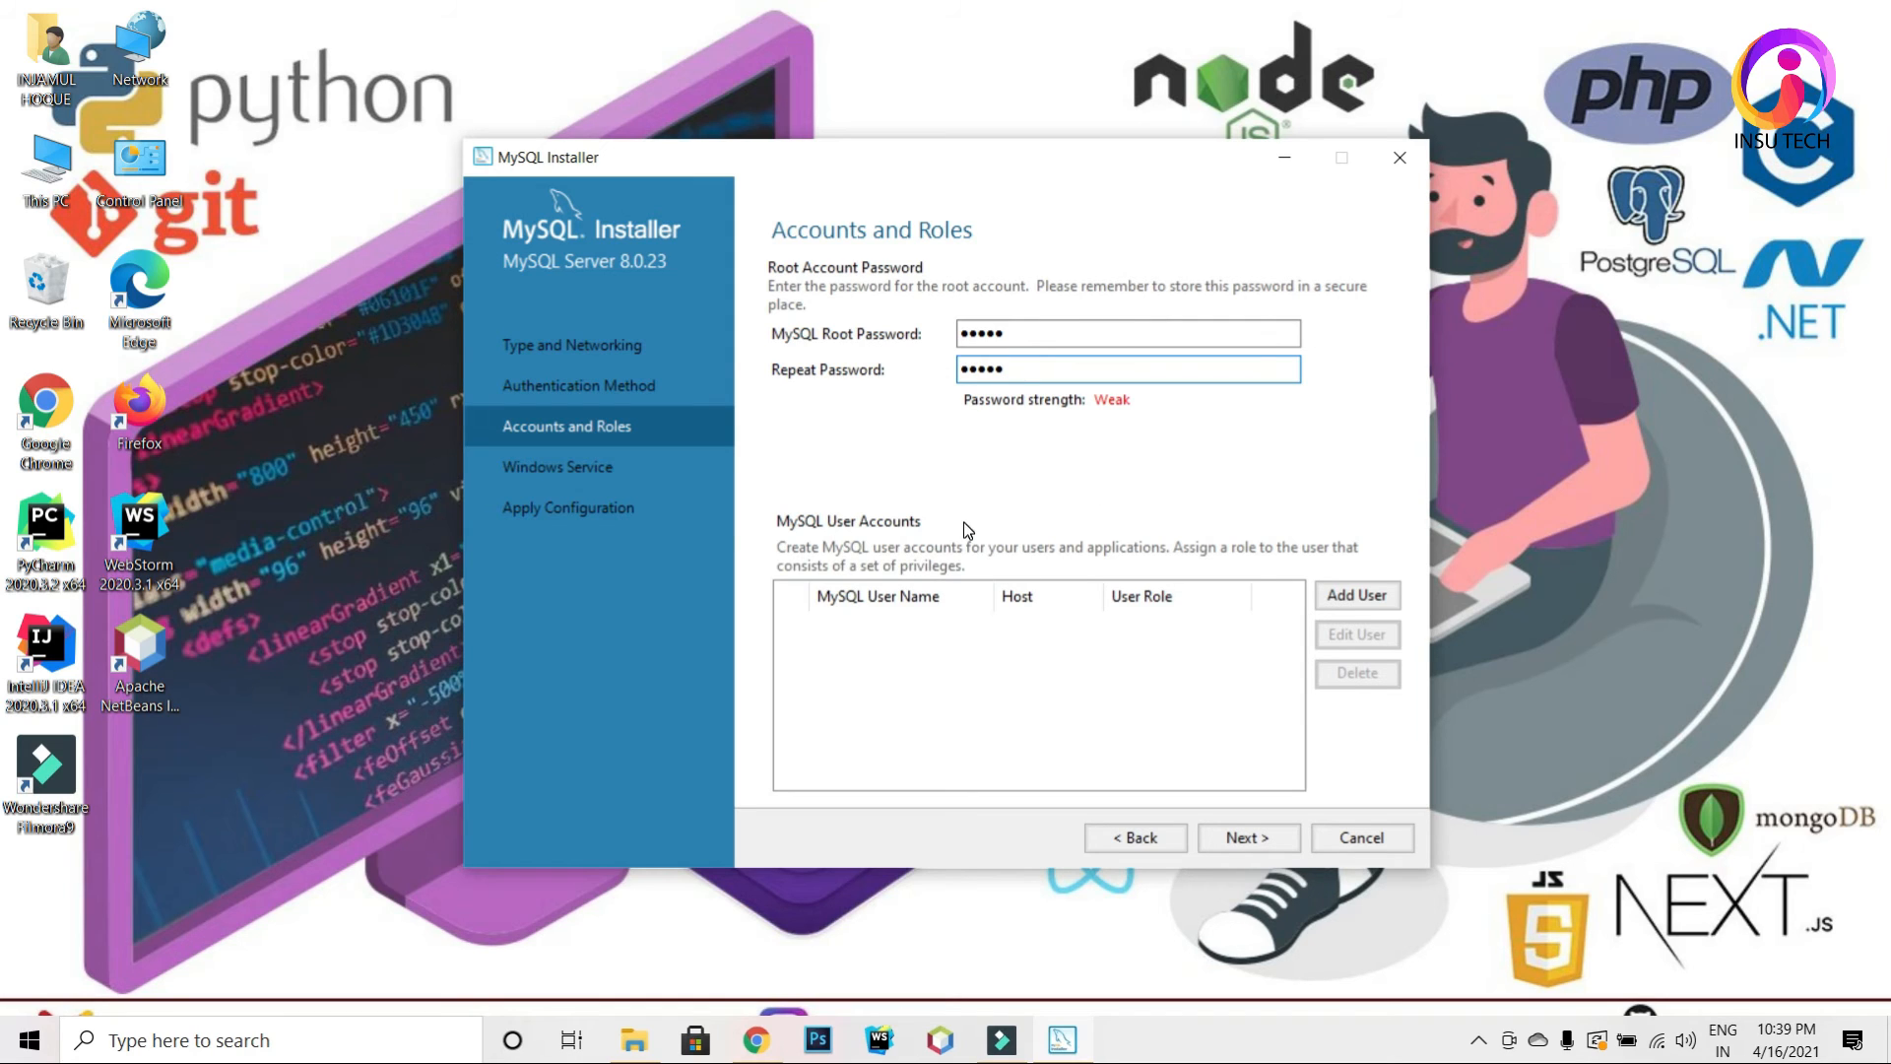
# Step: Revise the root and repeat password entries, then clear both fields completely
pyautogui.click(1032, 343)
pyautogui.write('678')
pyautogui.click(1041, 375)
pyautogui.write('67890')
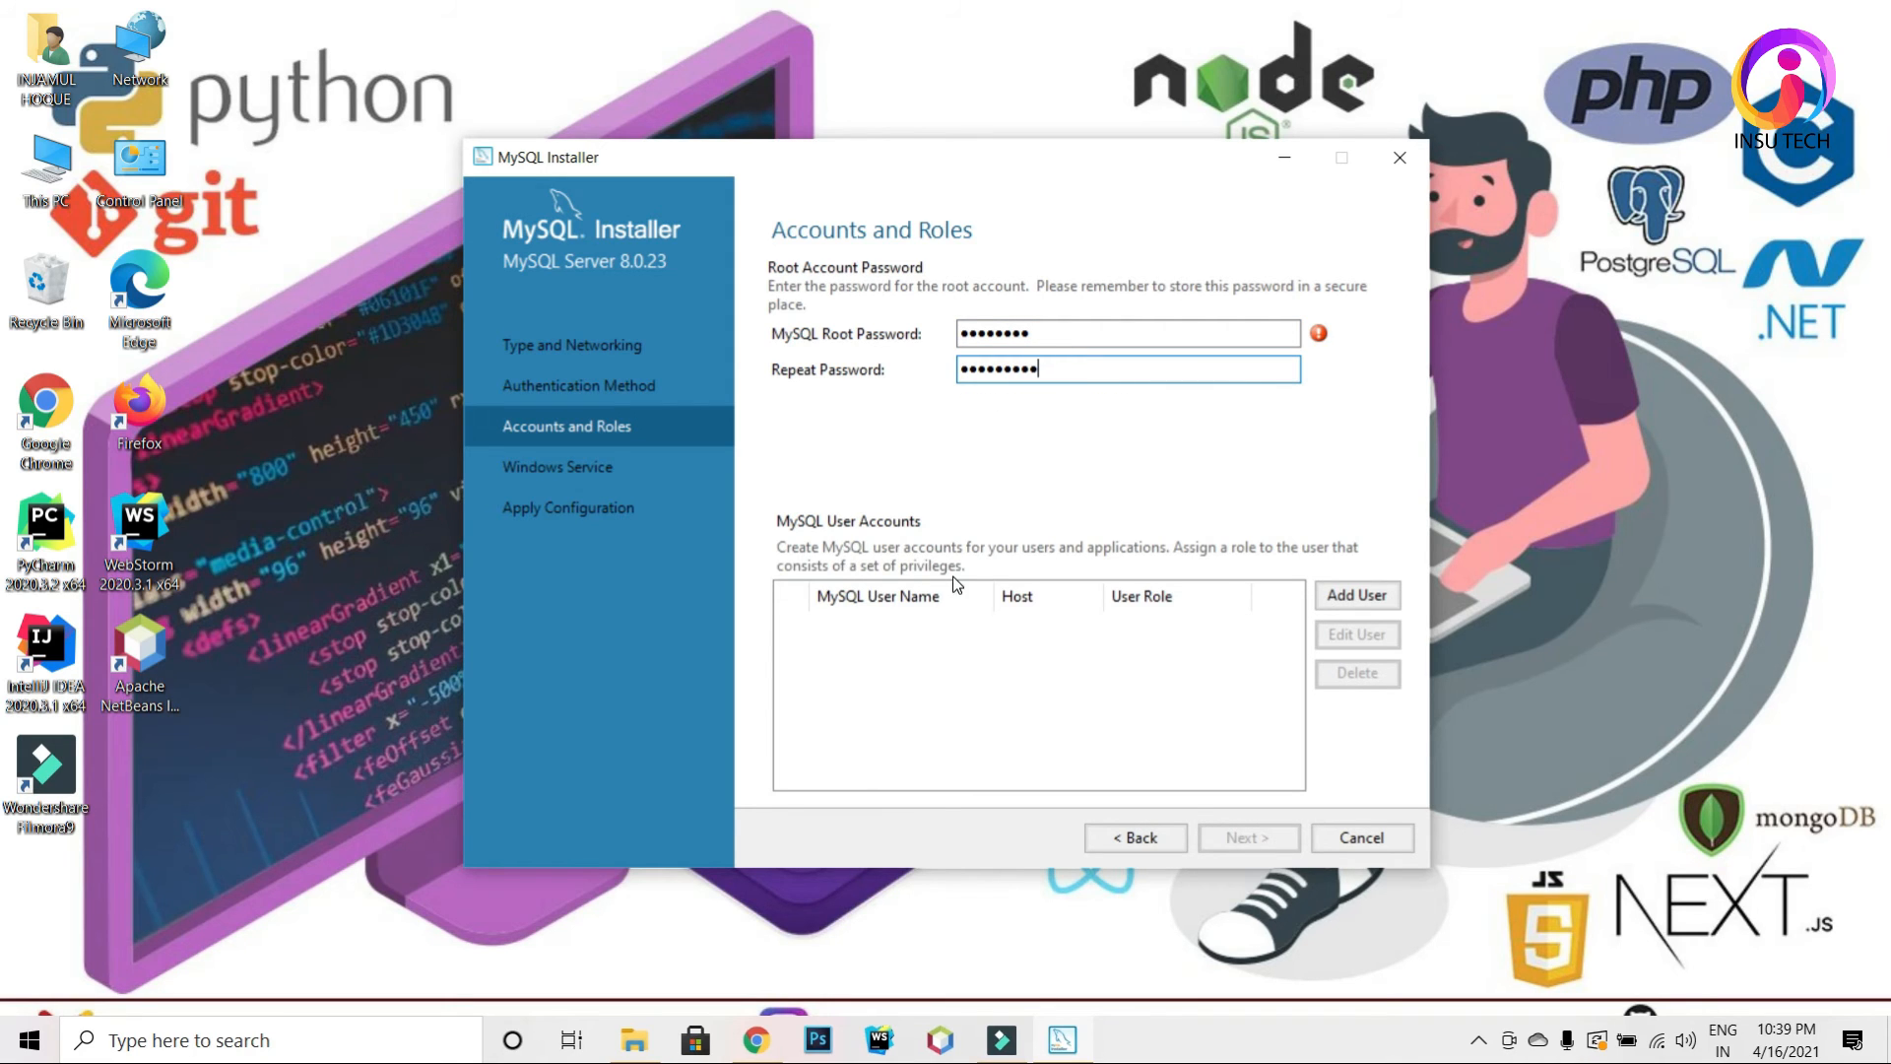
pyautogui.click(1052, 340)
pyautogui.write('0')
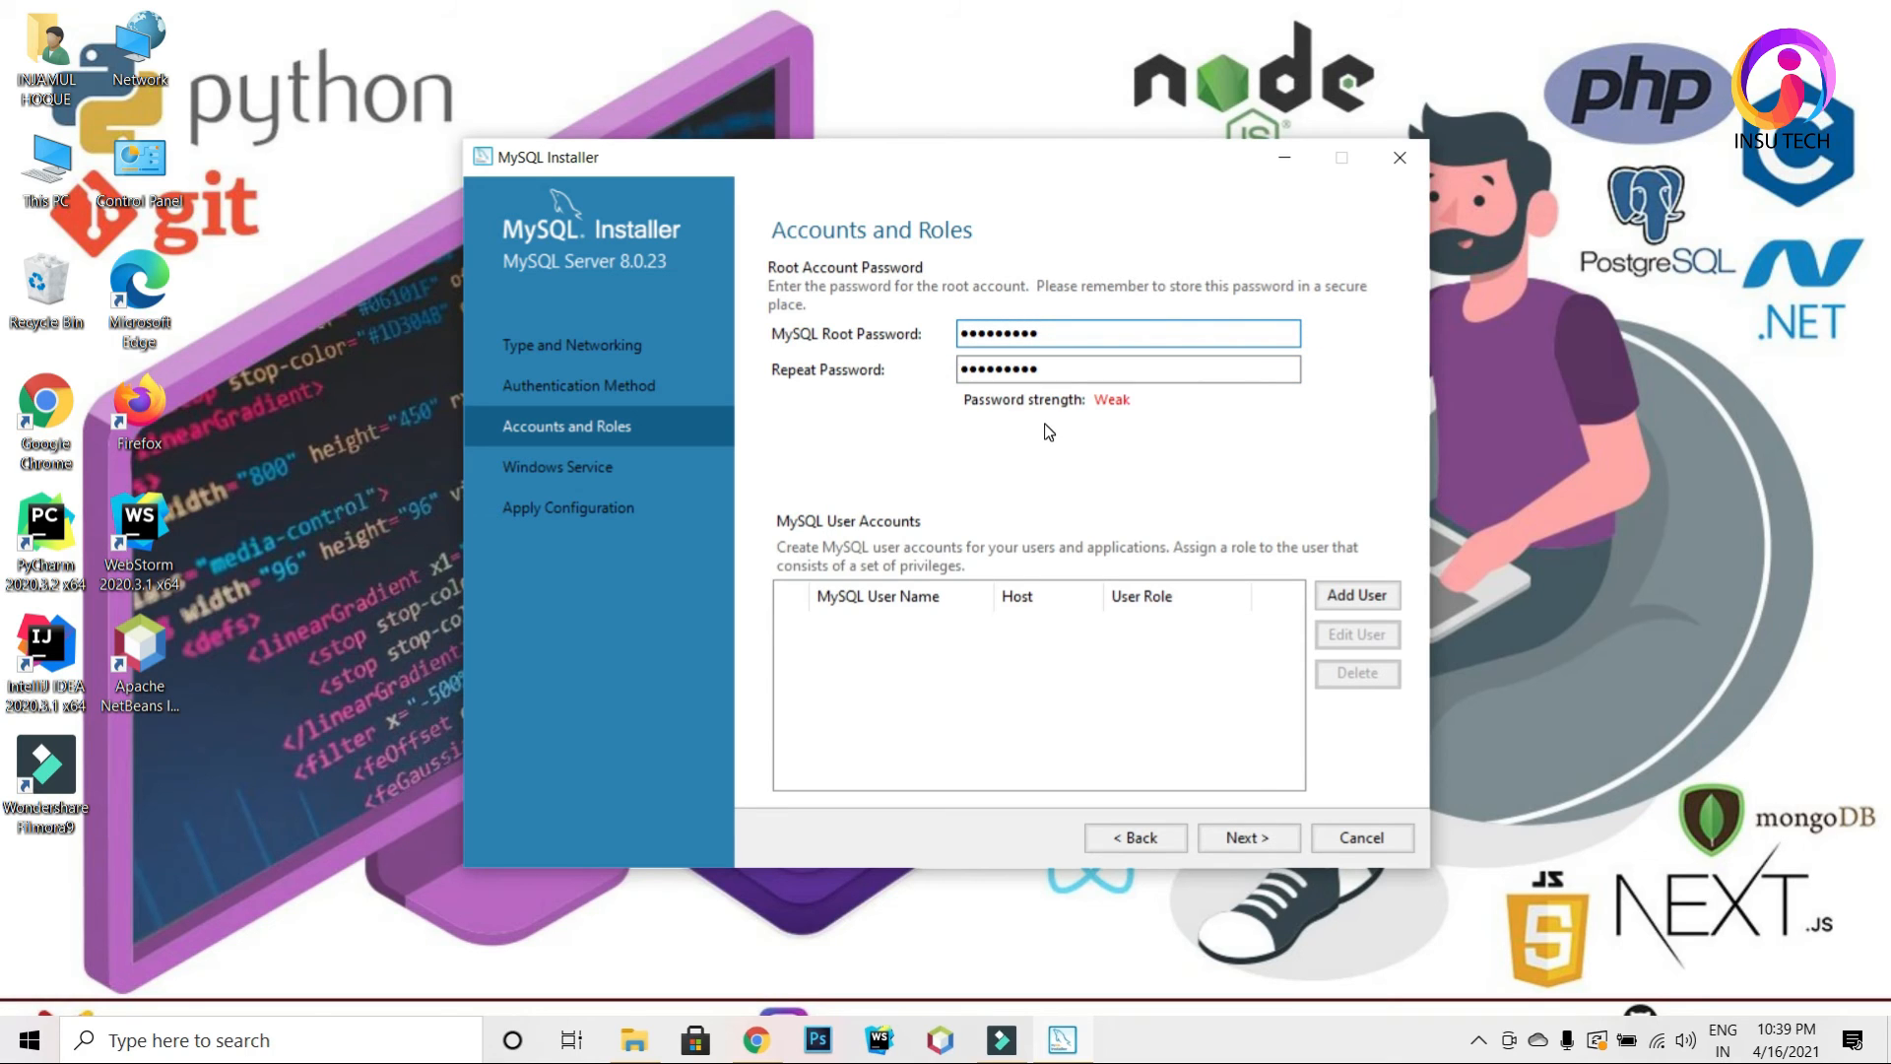
pyautogui.press('BackSpace')
pyautogui.press('BackSpace')
pyautogui.press('BackSpace')
pyautogui.press('BackSpace')
pyautogui.press('BackSpace')
pyautogui.press('BackSpace')
pyautogui.press('BackSpace')
pyautogui.press('BackSpace')
pyautogui.press('BackSpace')
pyautogui.click(1063, 369)
pyautogui.press('BackSpace')
pyautogui.press('BackSpace')
pyautogui.press('BackSpace')
pyautogui.press('BackSpace')
pyautogui.press('BackSpace')
pyautogui.press('BackSpace')
pyautogui.press('BackSpace')
pyautogui.press('BackSpace')
pyautogui.press('BackSpace')
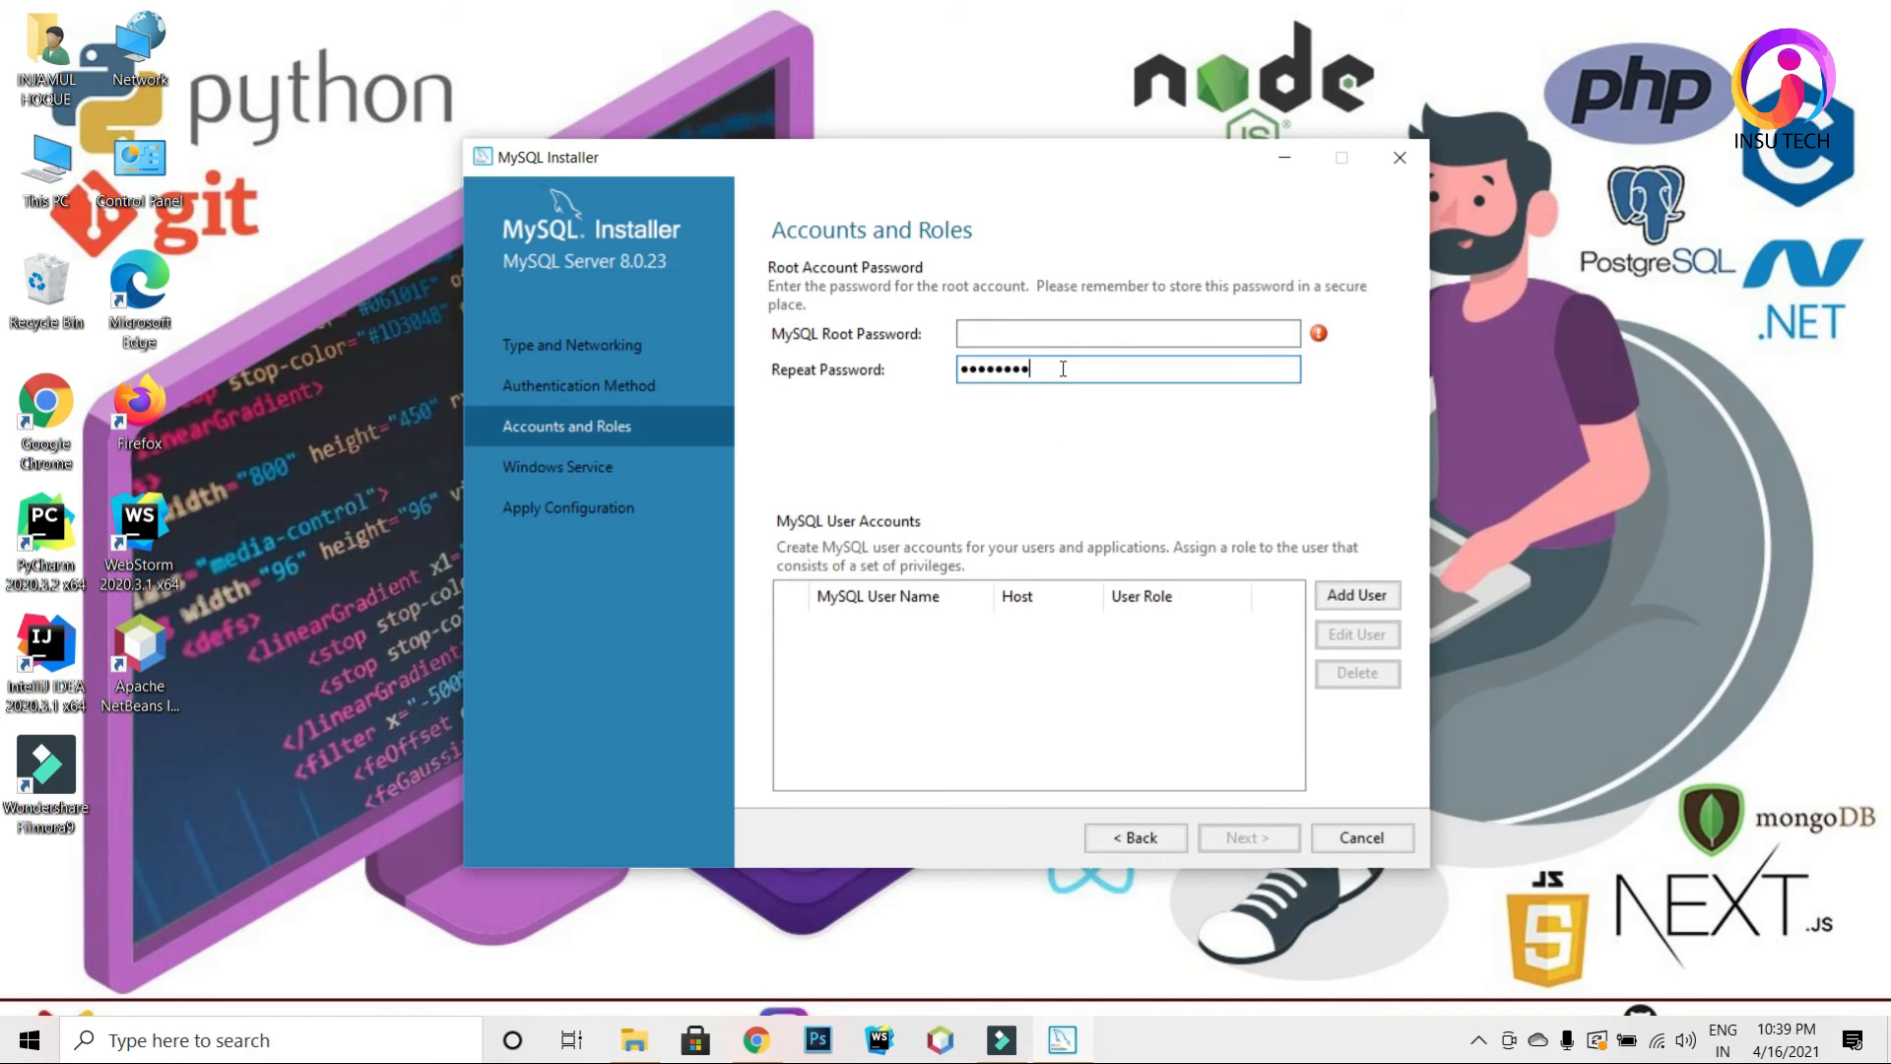
# Step: Enter a matching fresh root password in both fields and proceed to Windows Service
pyautogui.click(1060, 334)
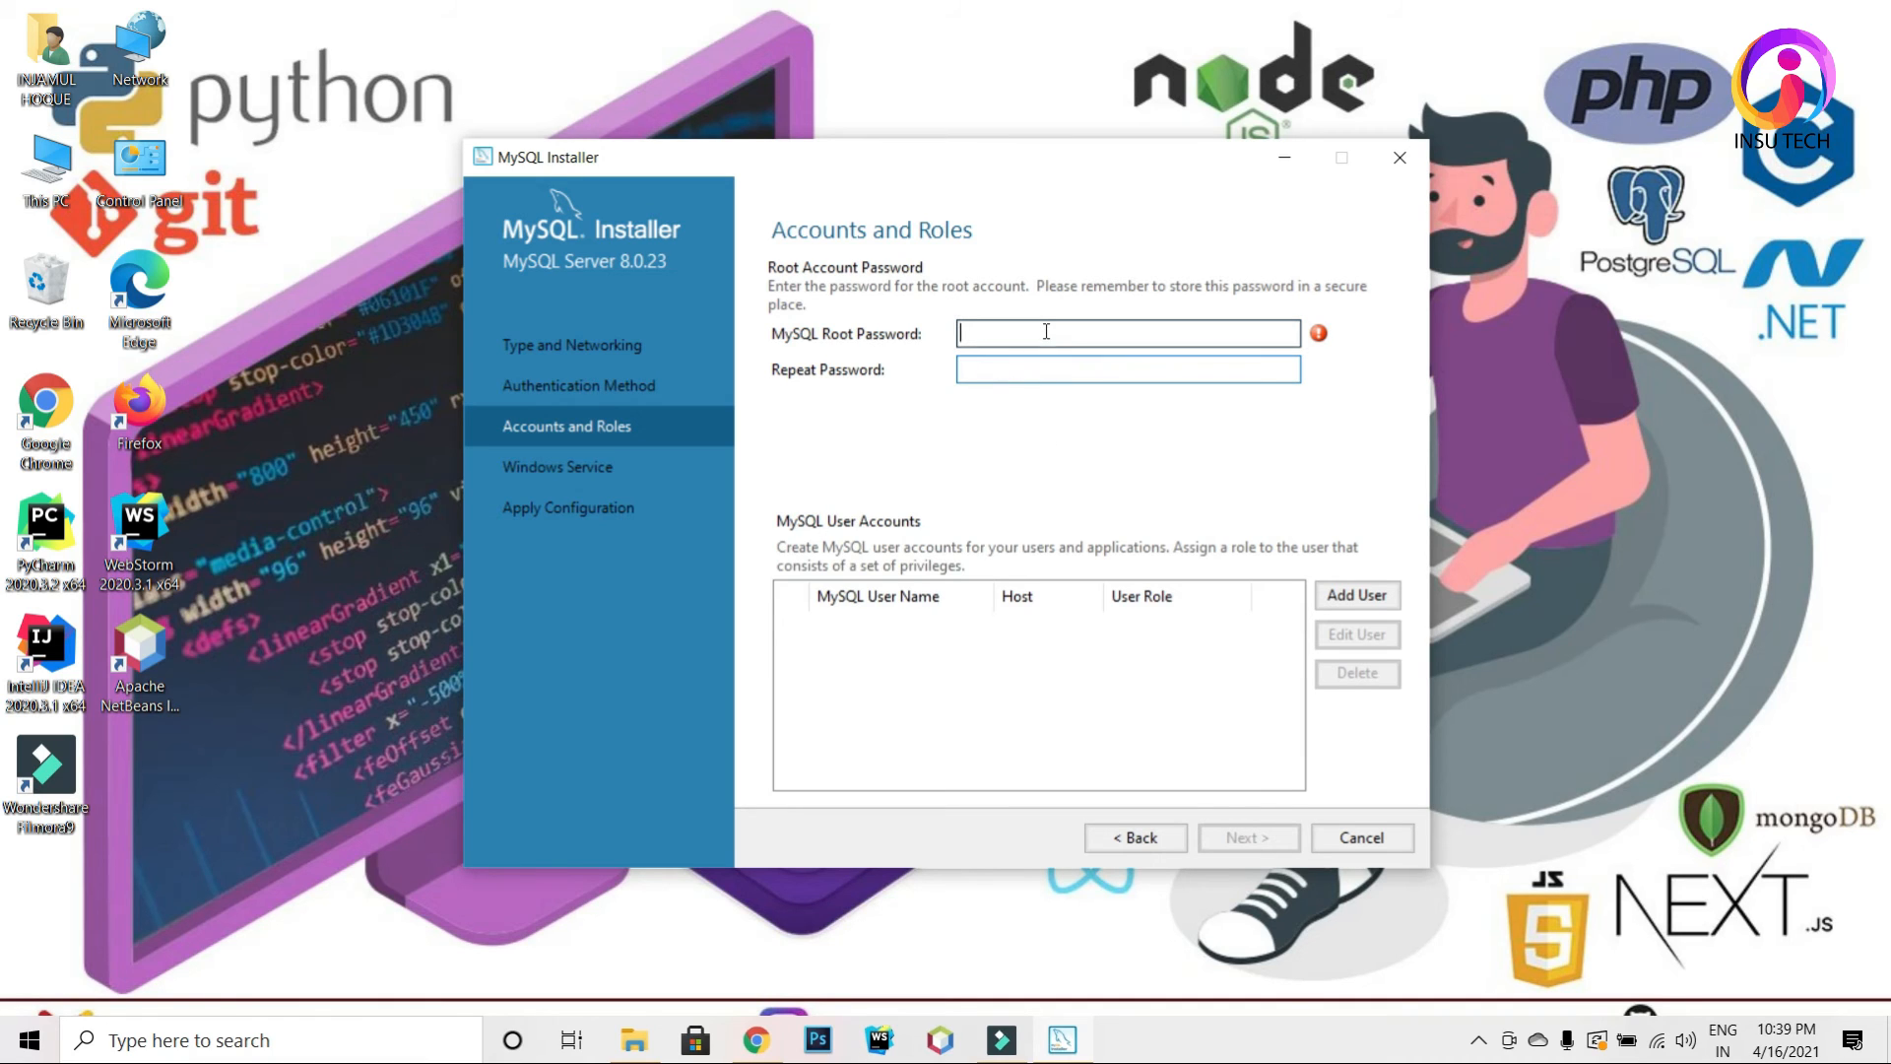
pyautogui.write('123456')
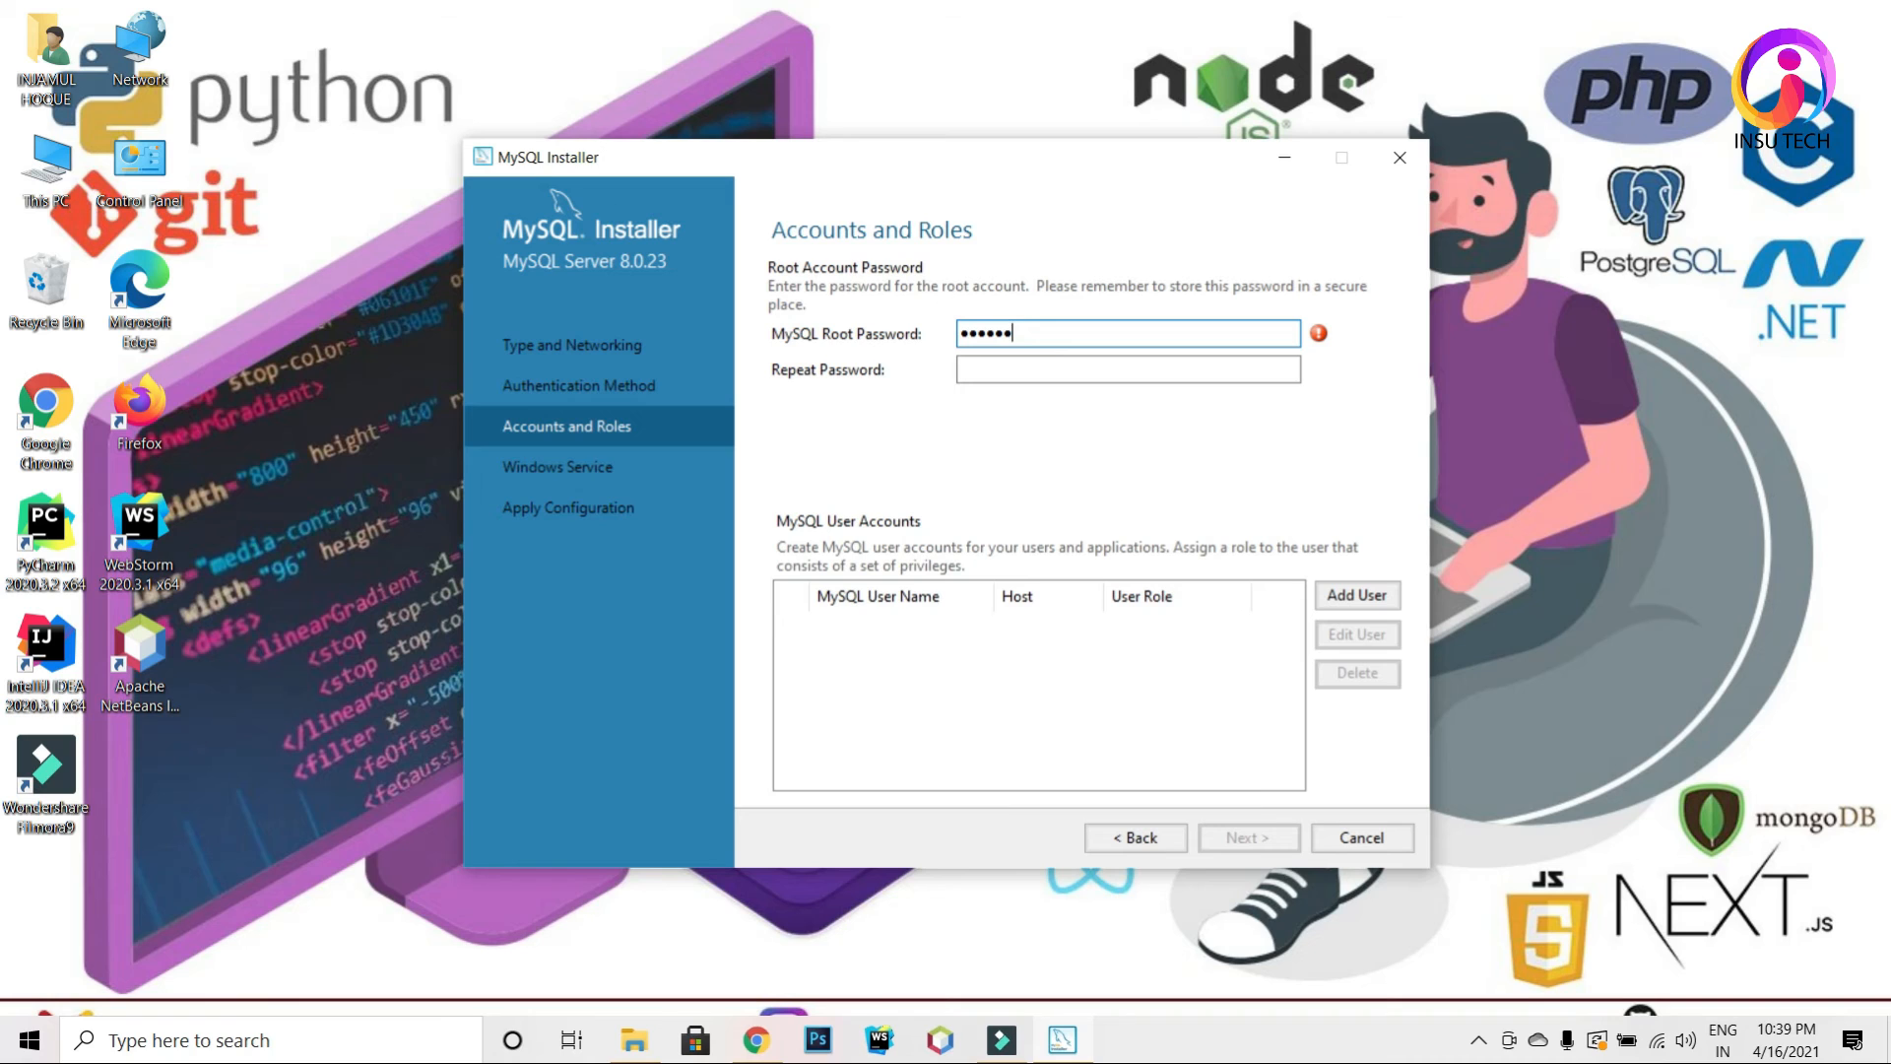
pyautogui.click(1046, 379)
pyautogui.write('123456')
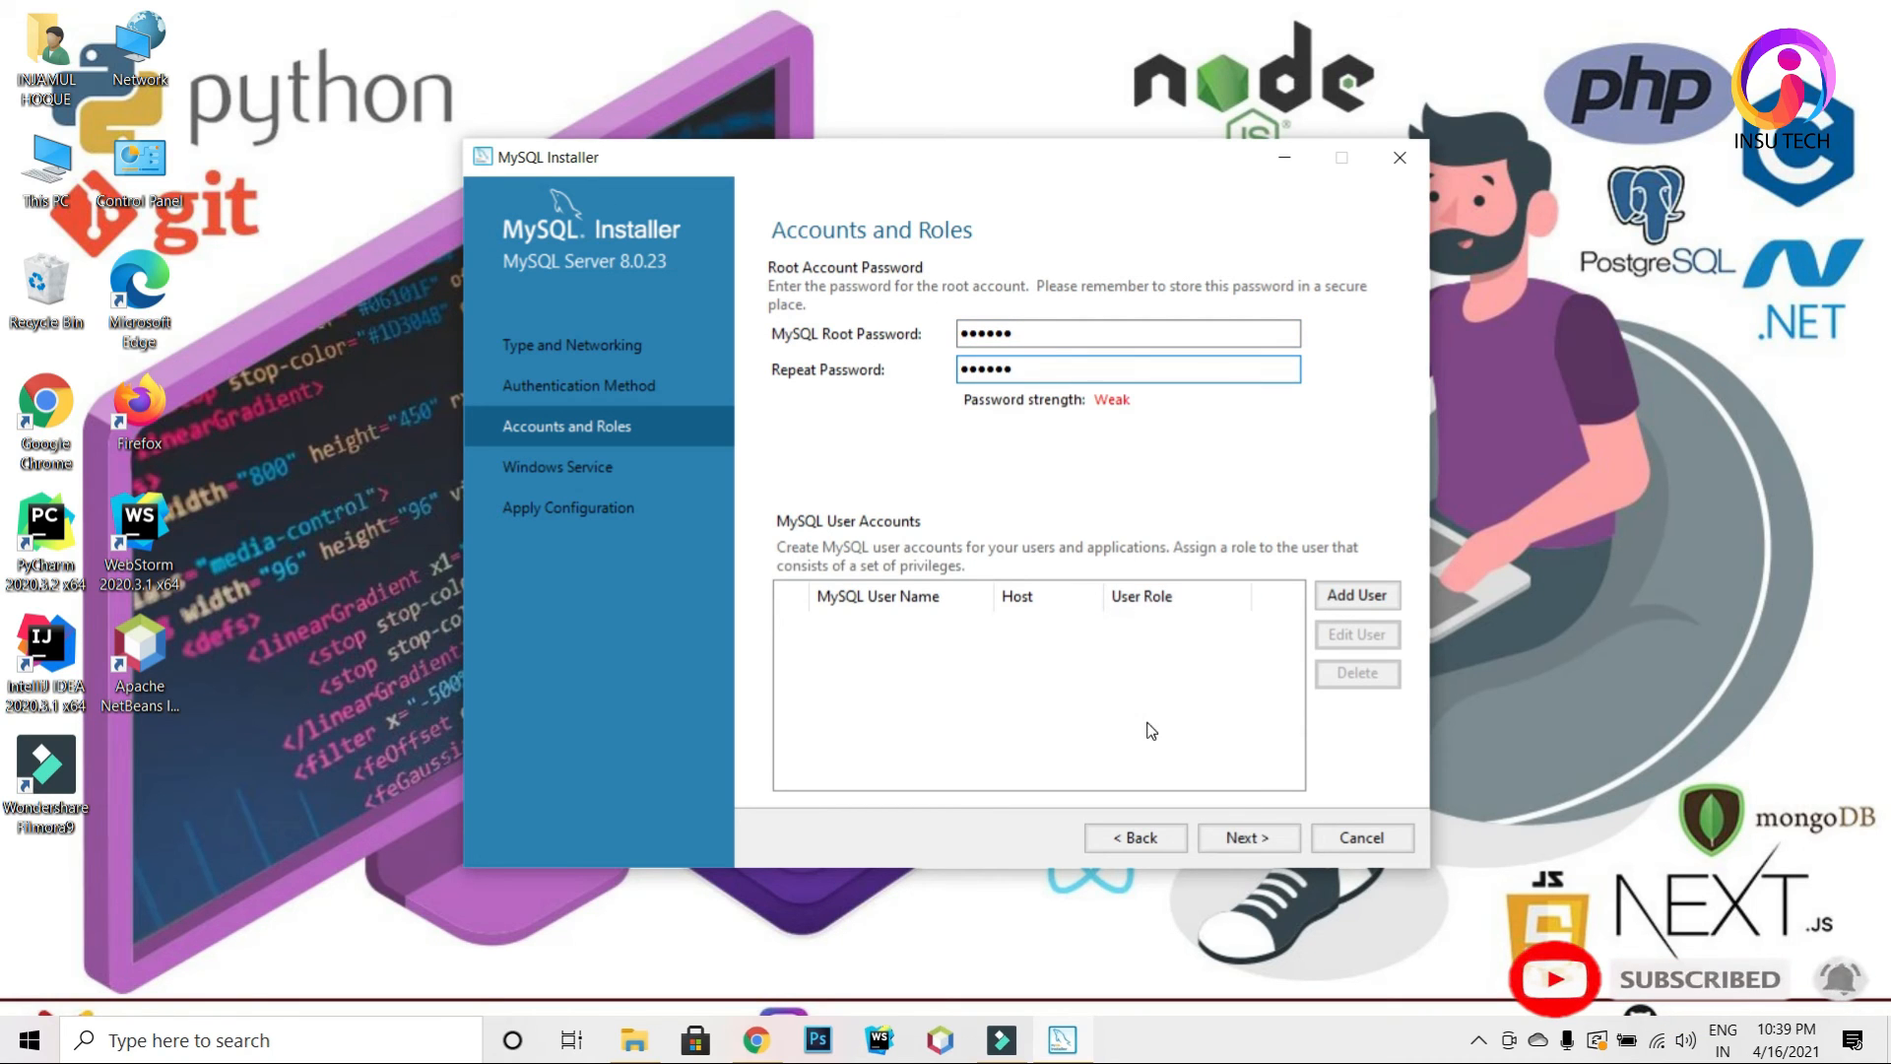
pyautogui.click(1244, 839)
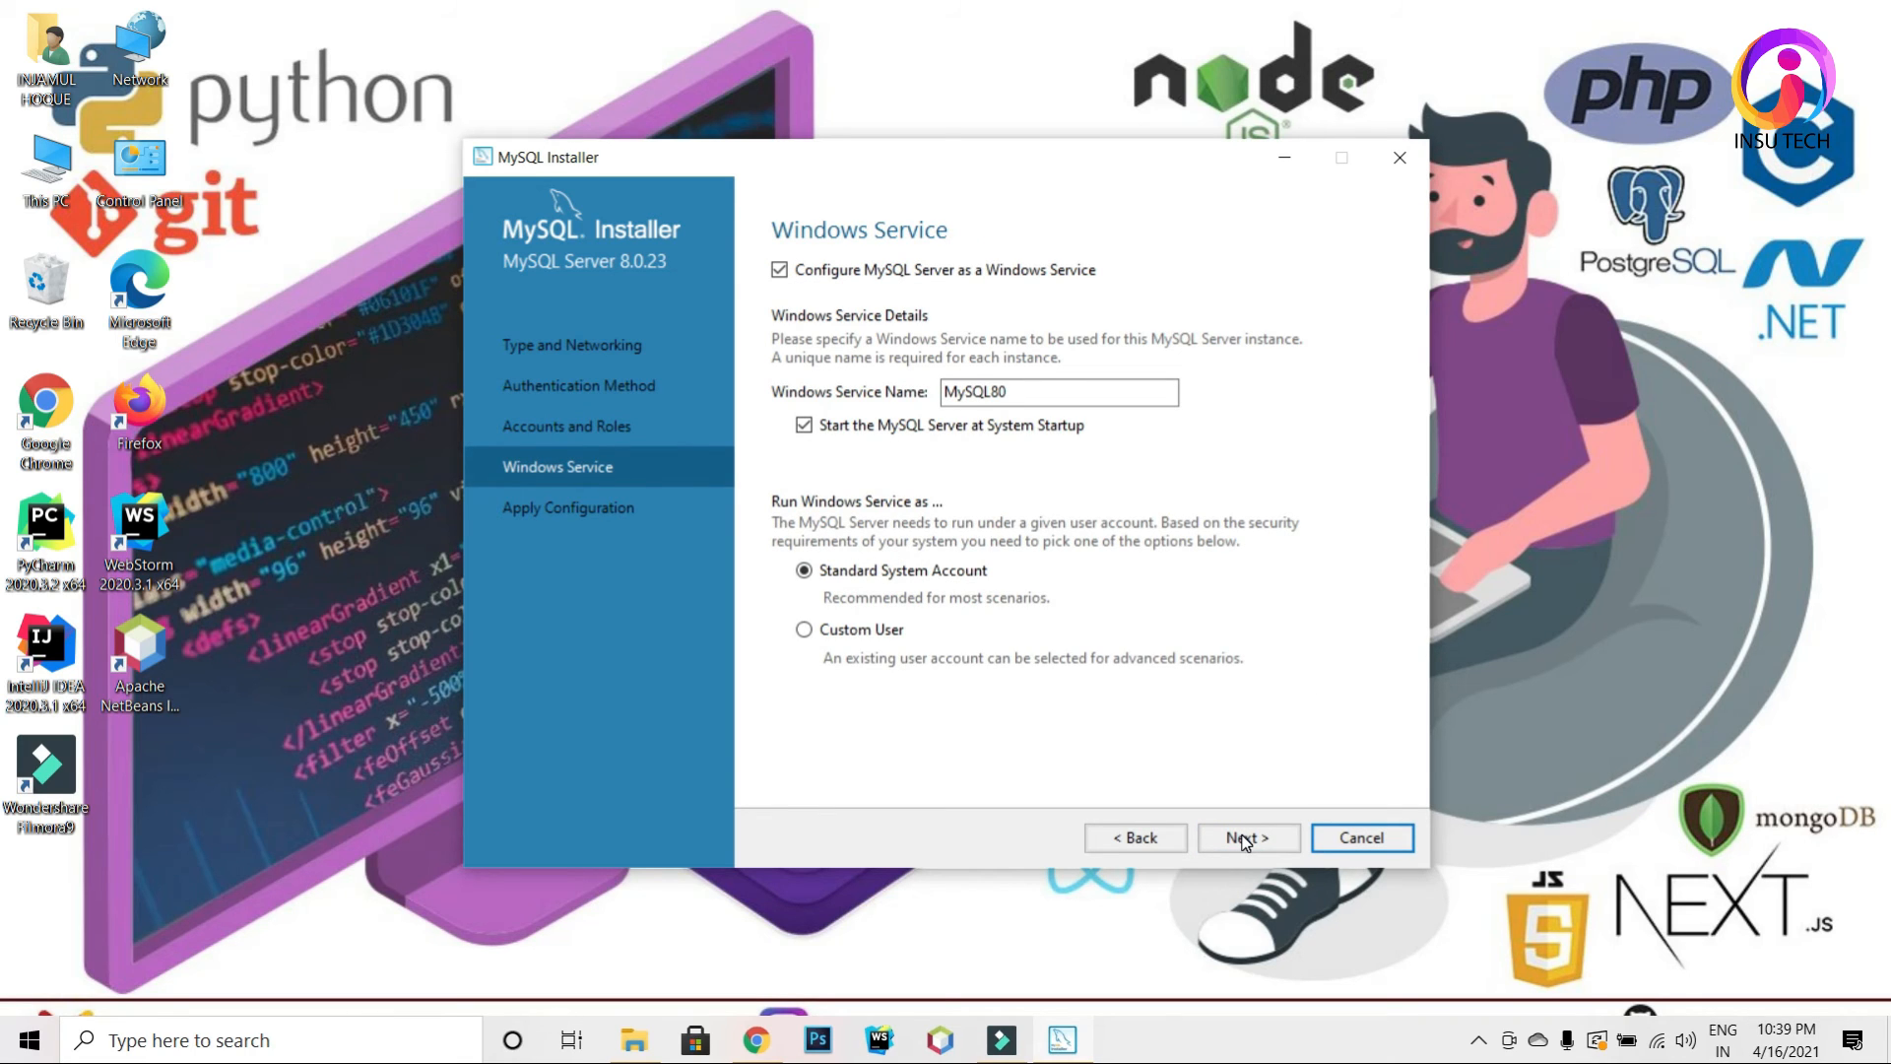
# Step: Keep the MySQL80 service defaults, execute the server configuration, and finish
pyautogui.click(1244, 840)
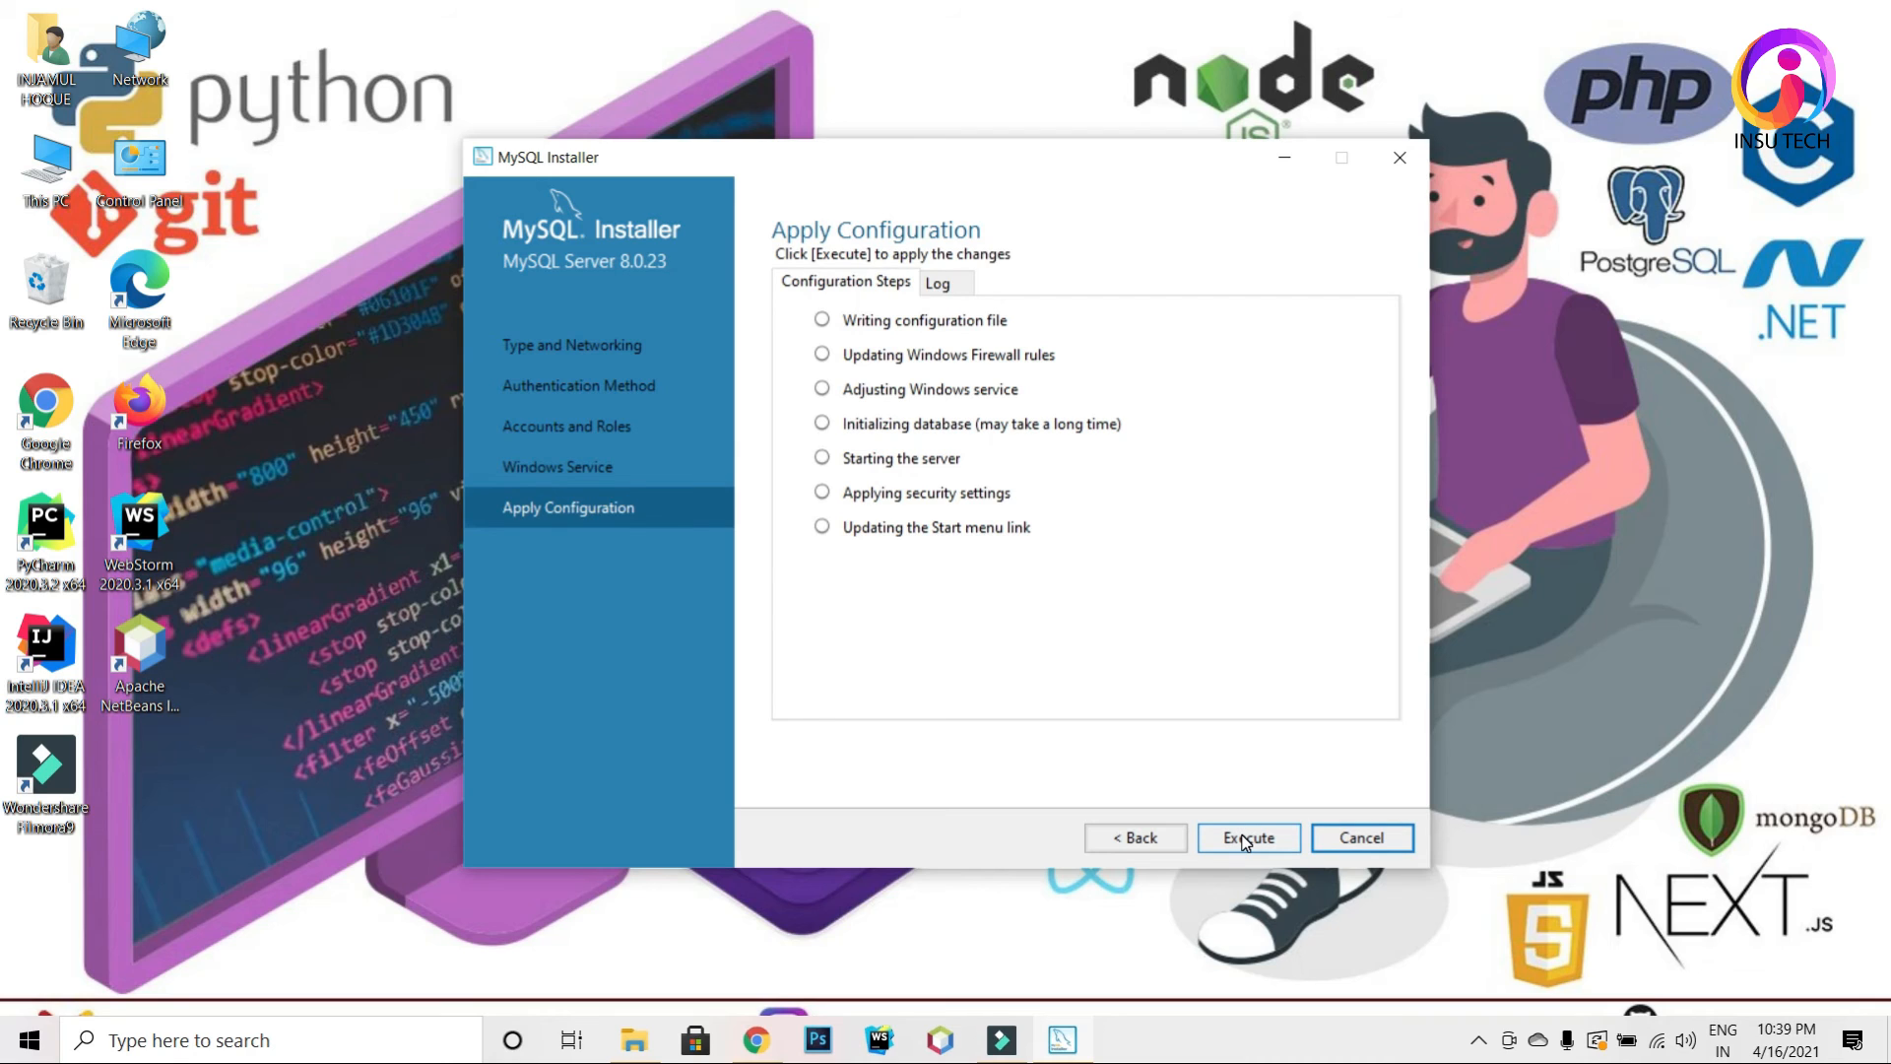
pyautogui.click(1246, 840)
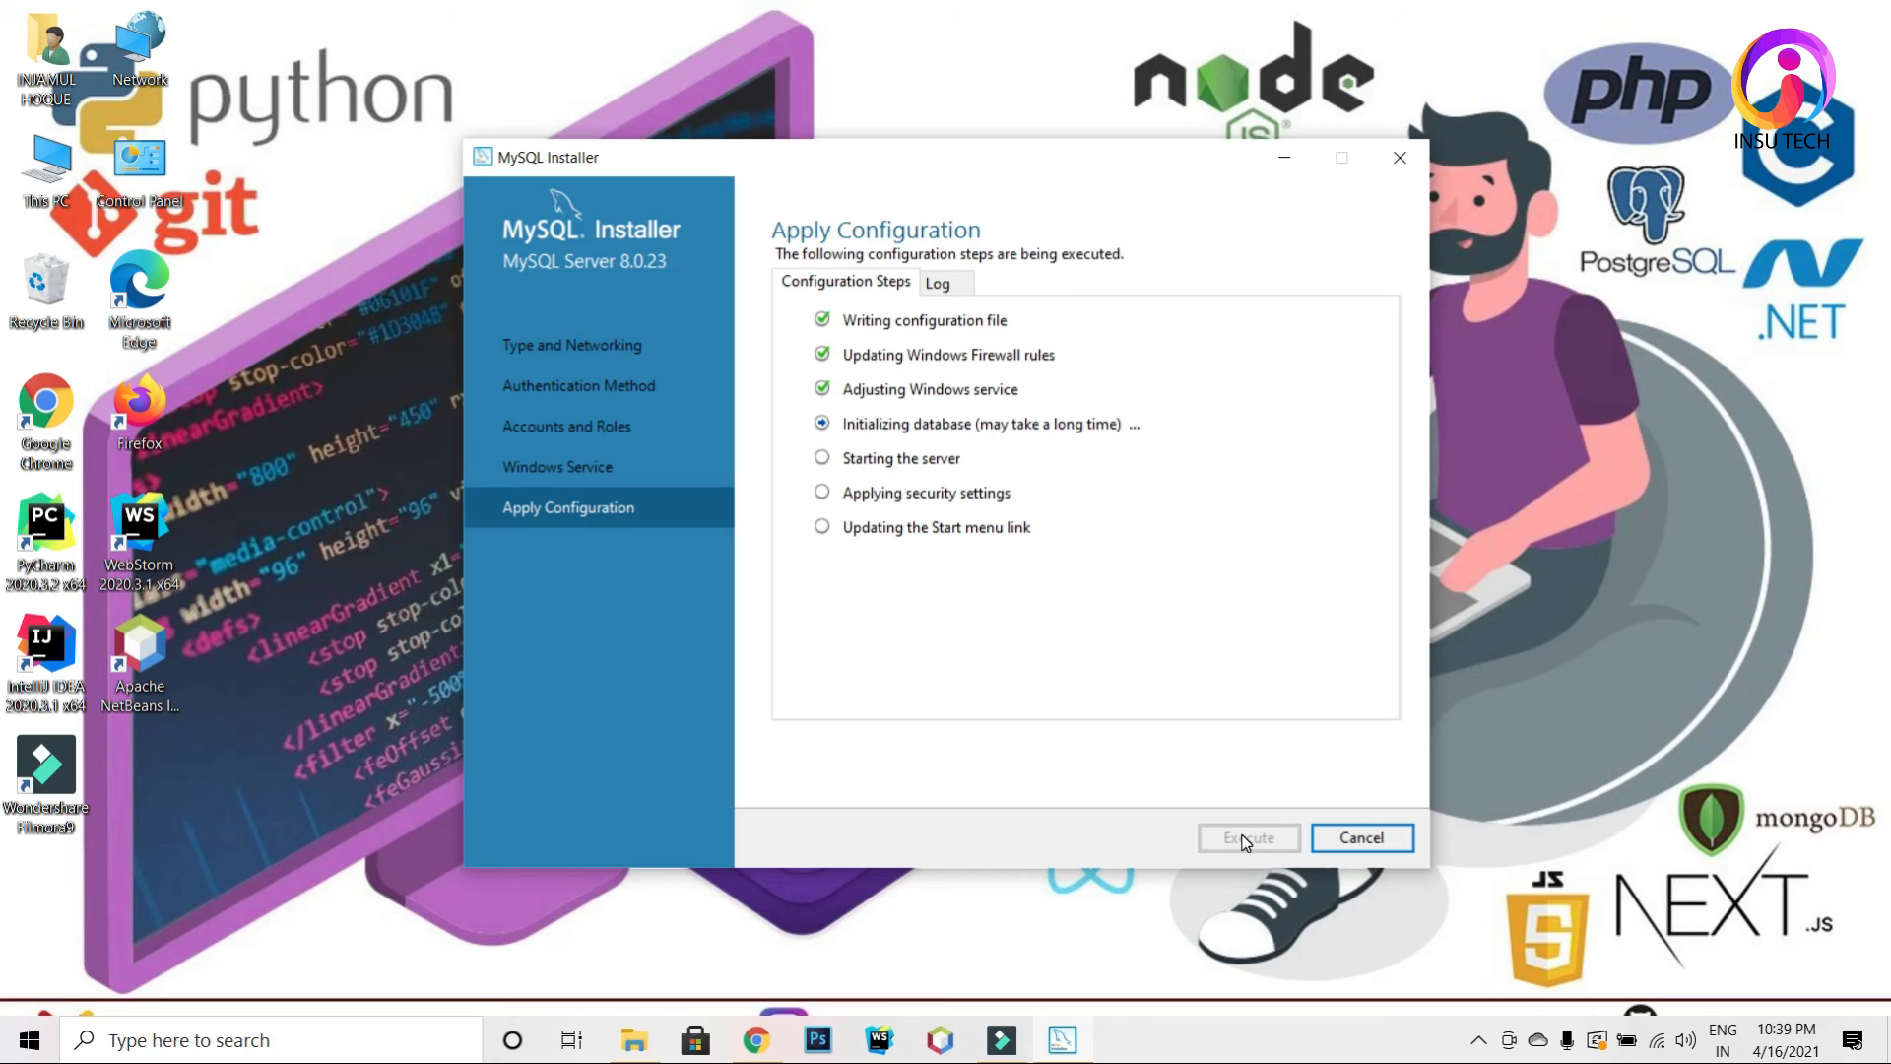
pyautogui.click(1369, 849)
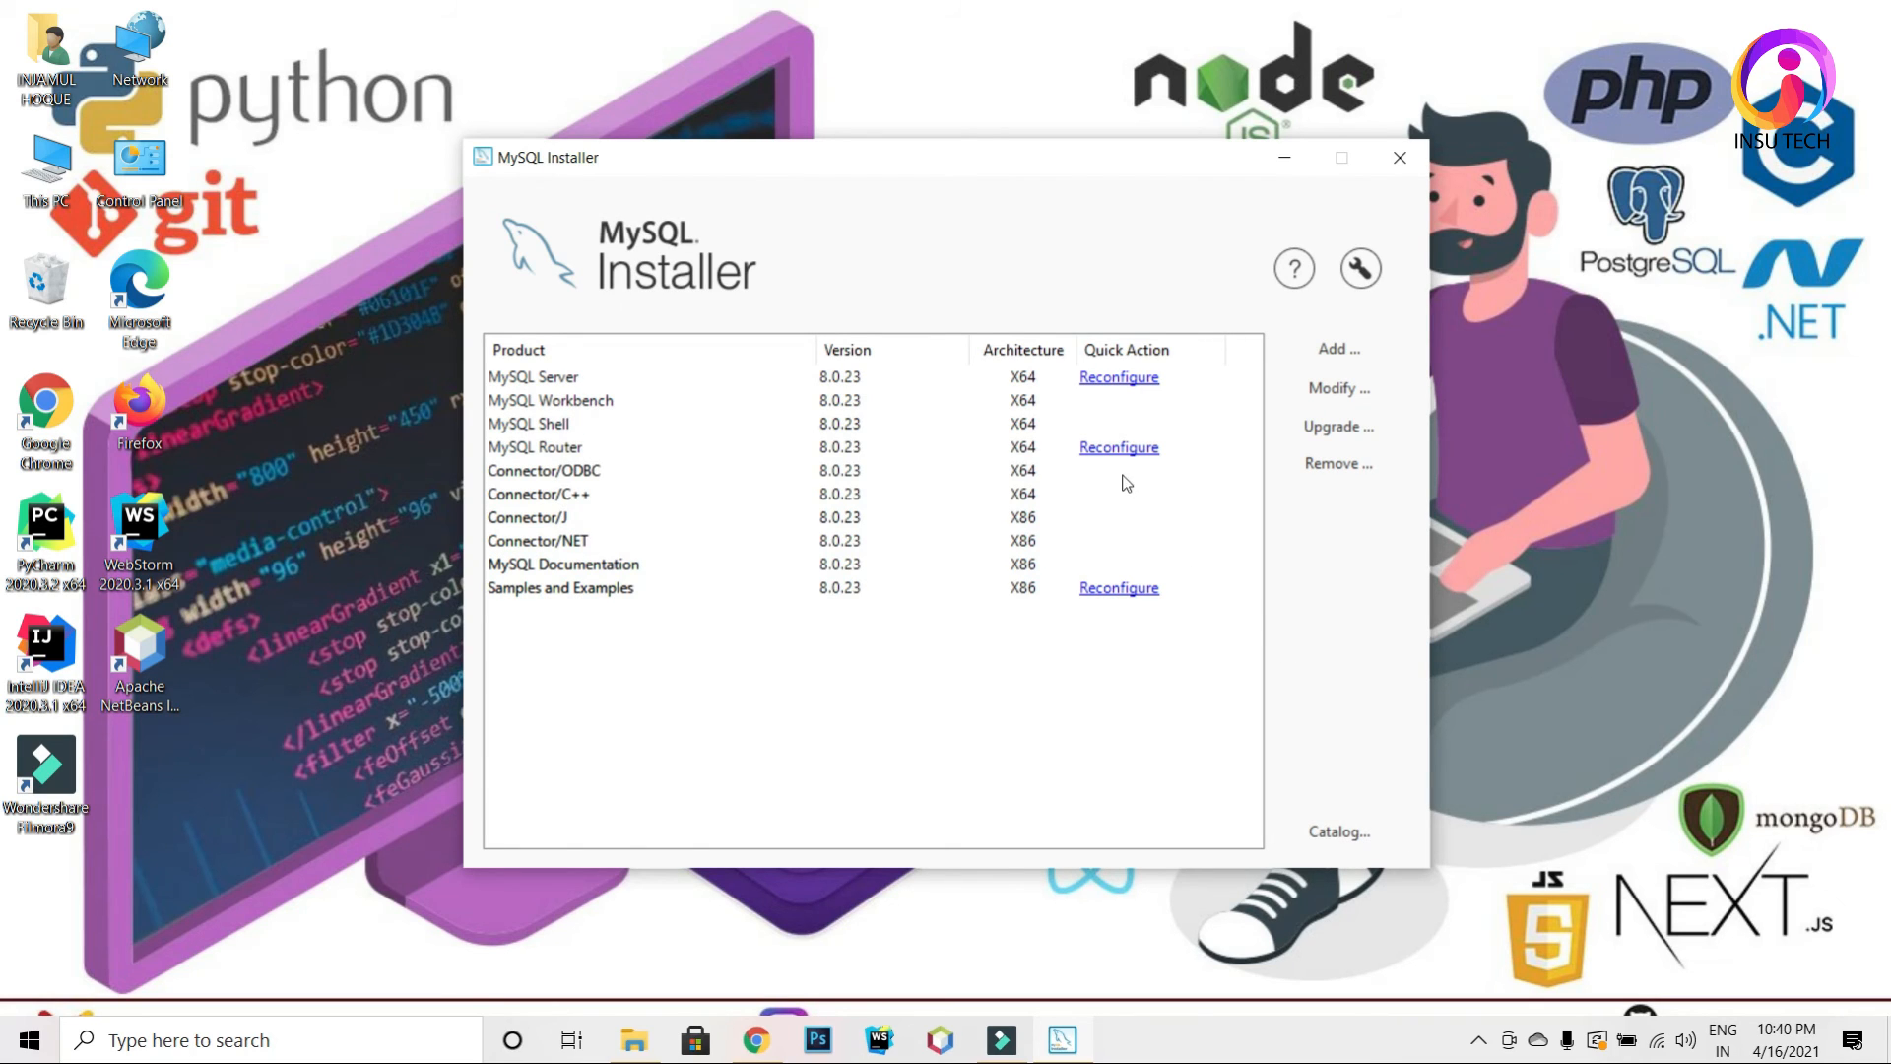
pyautogui.click(1119, 450)
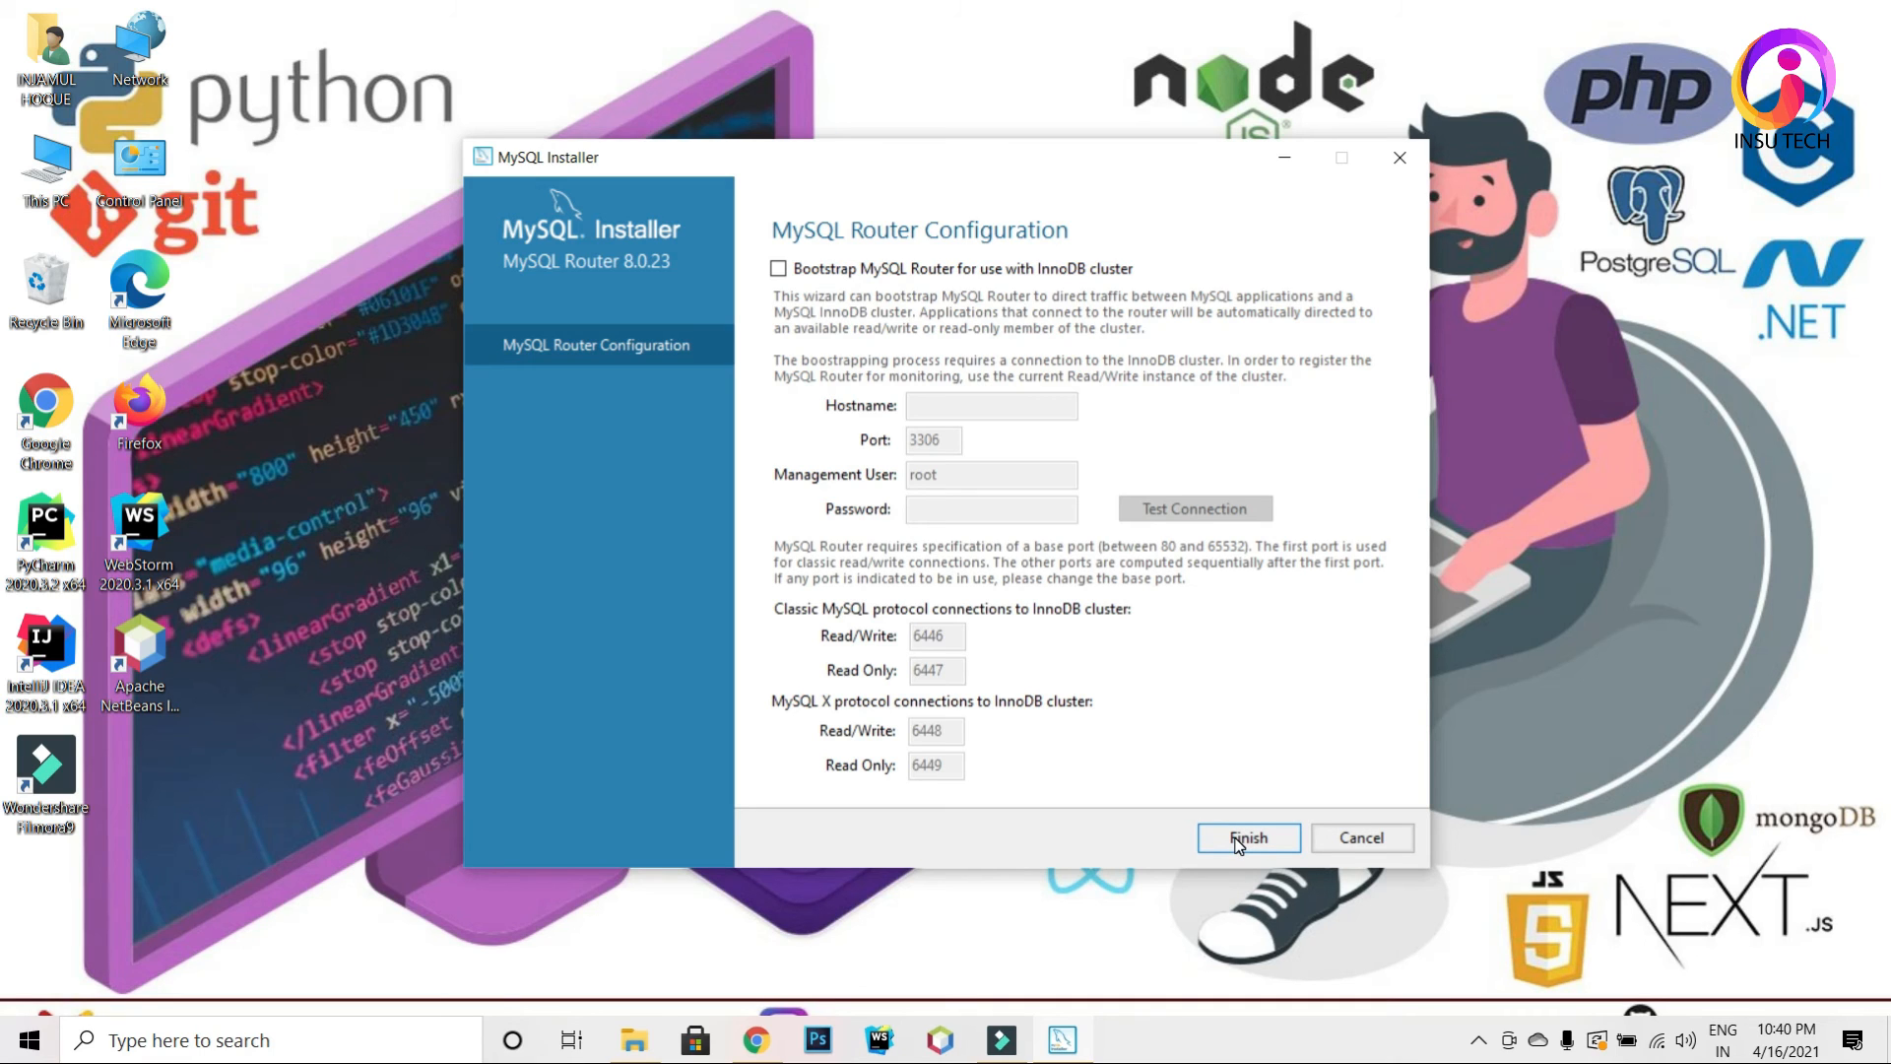
pyautogui.click(1240, 839)
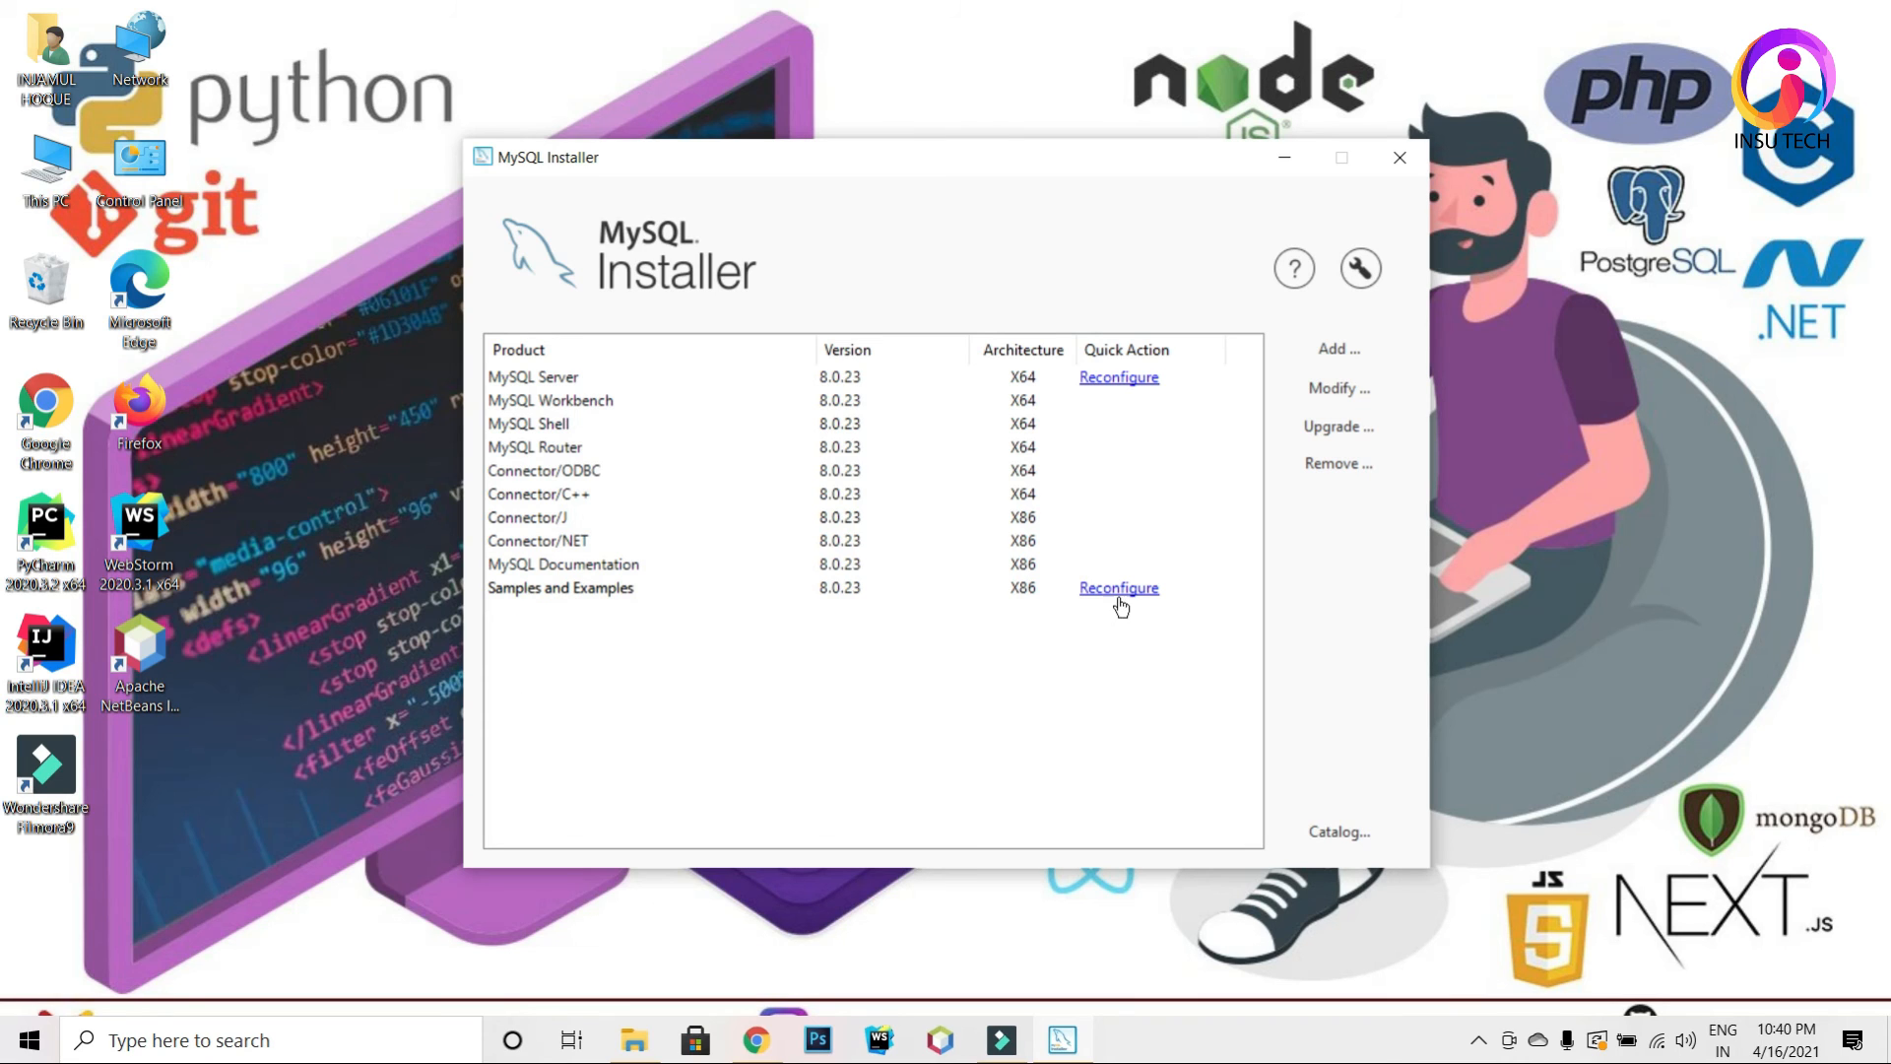
pyautogui.click(1092, 377)
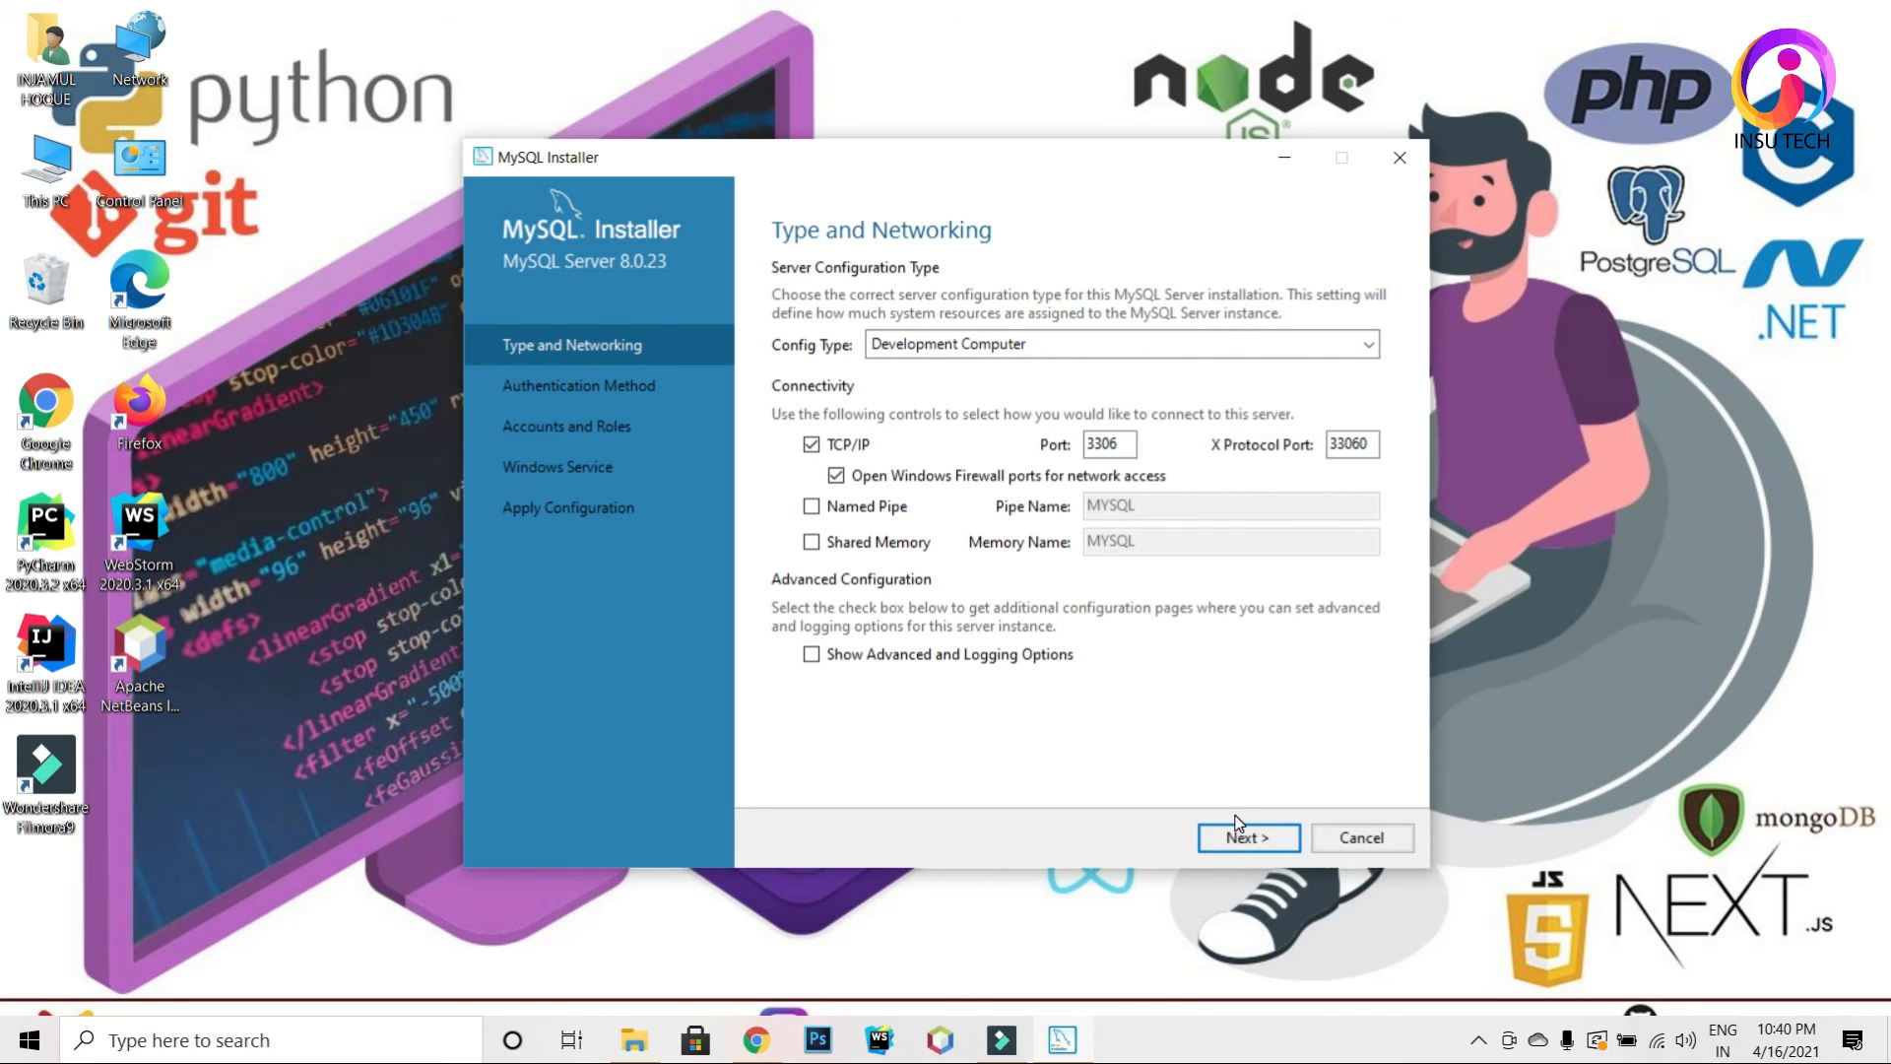
pyautogui.click(1414, 156)
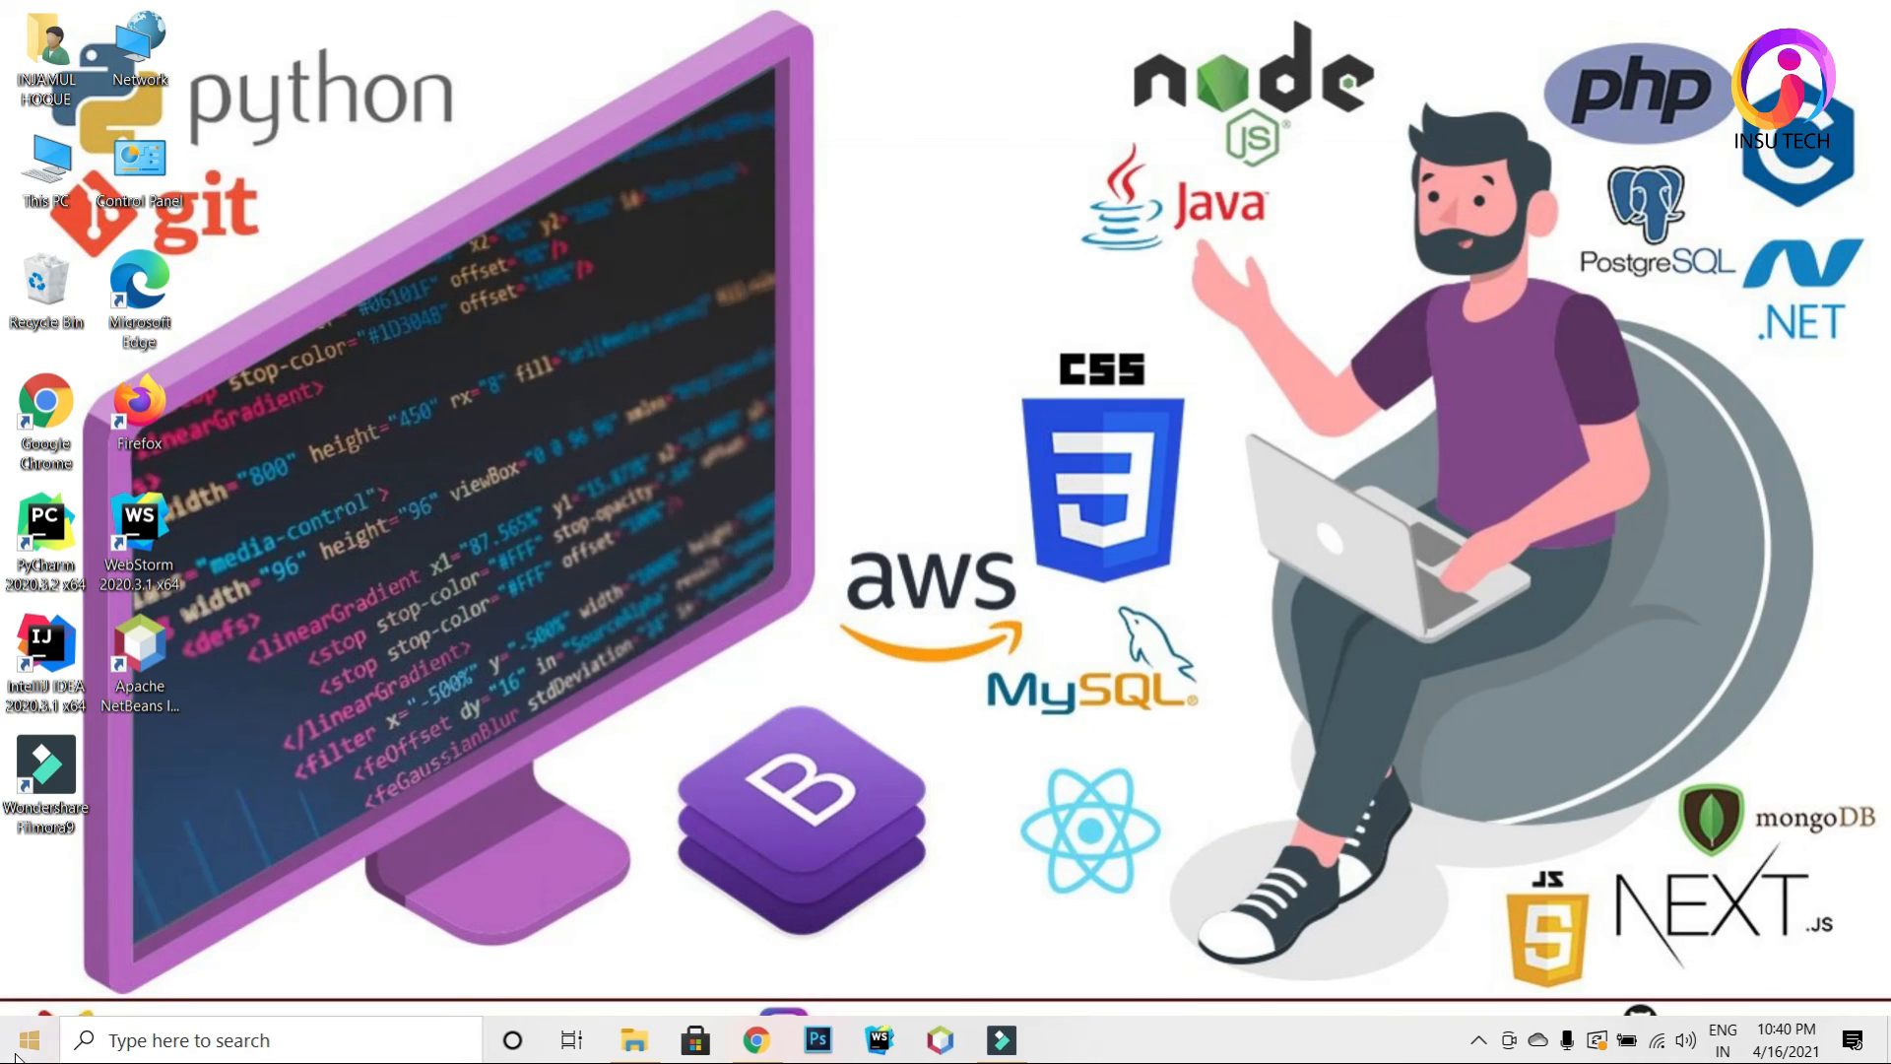
pyautogui.click(30, 1040)
pyautogui.click(102, 431)
pyautogui.click(199, 477)
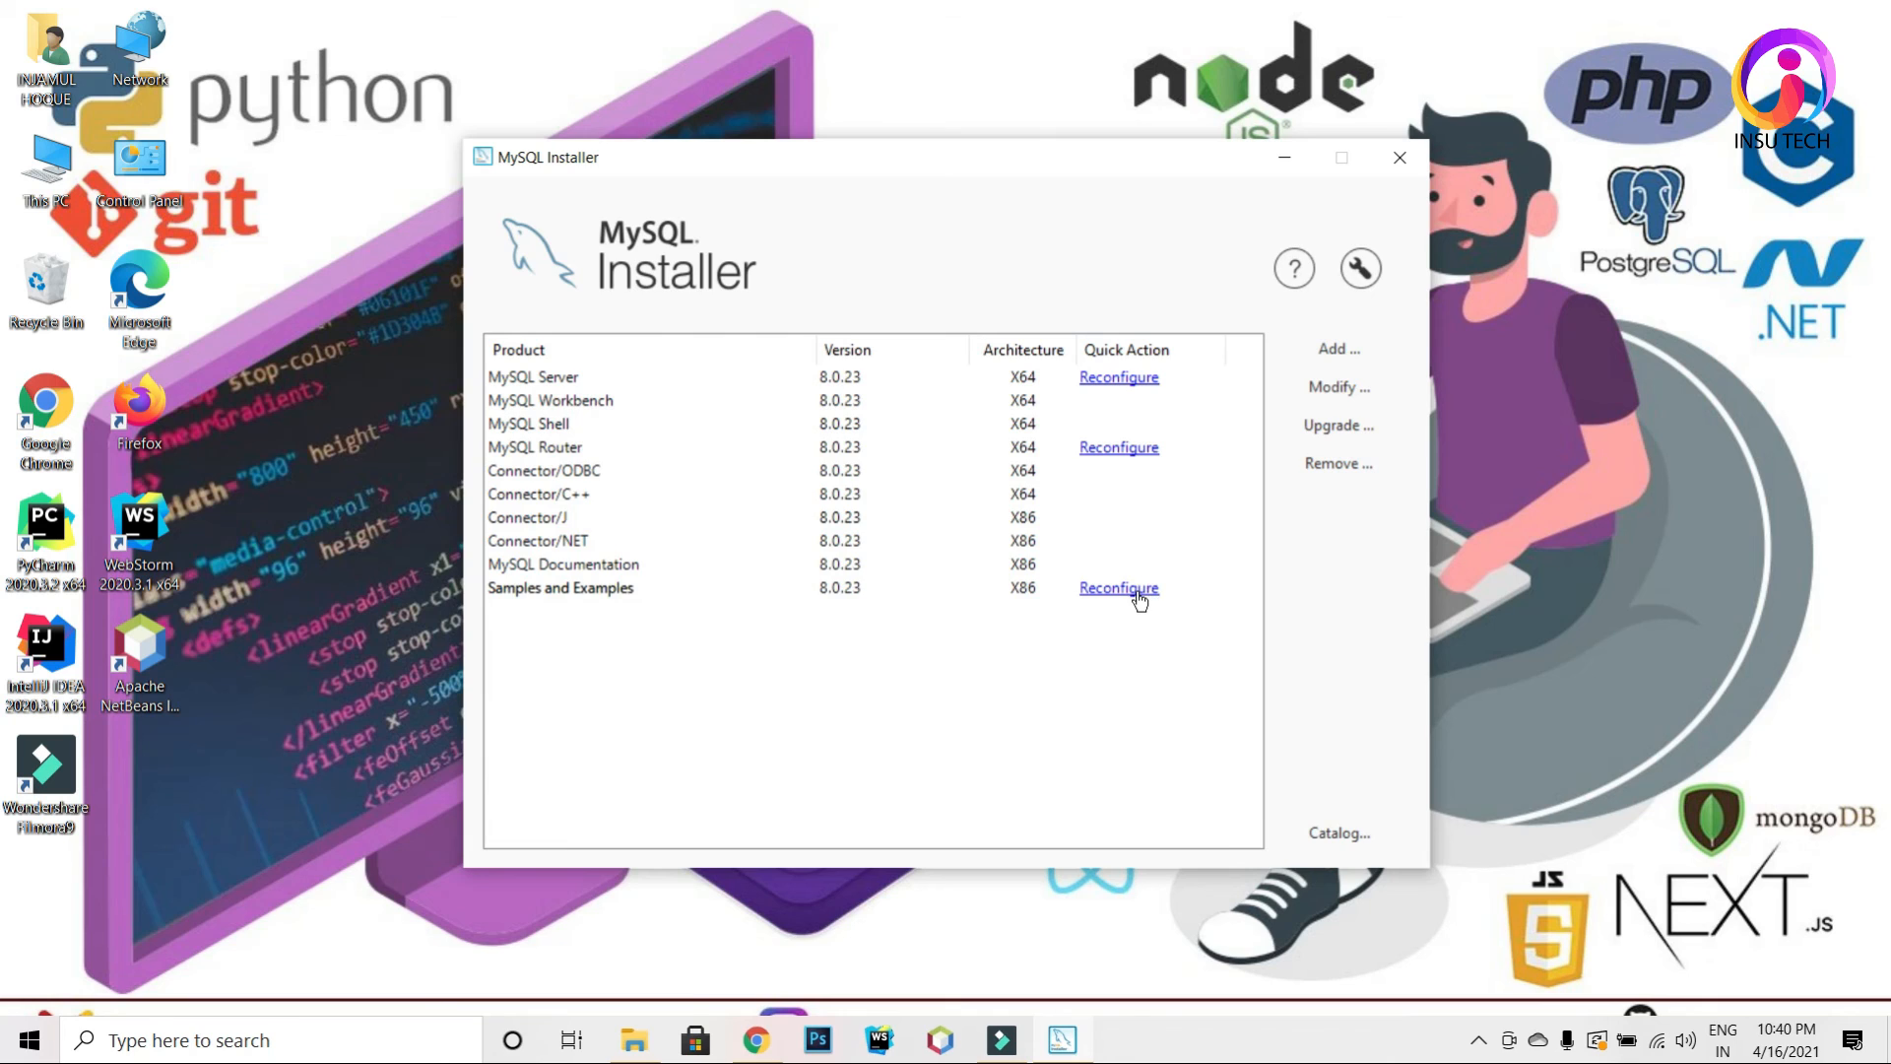
# Step: Configure Samples and Examples 8.0.23: verify the root credentials, execute, and finish
pyautogui.click(1138, 590)
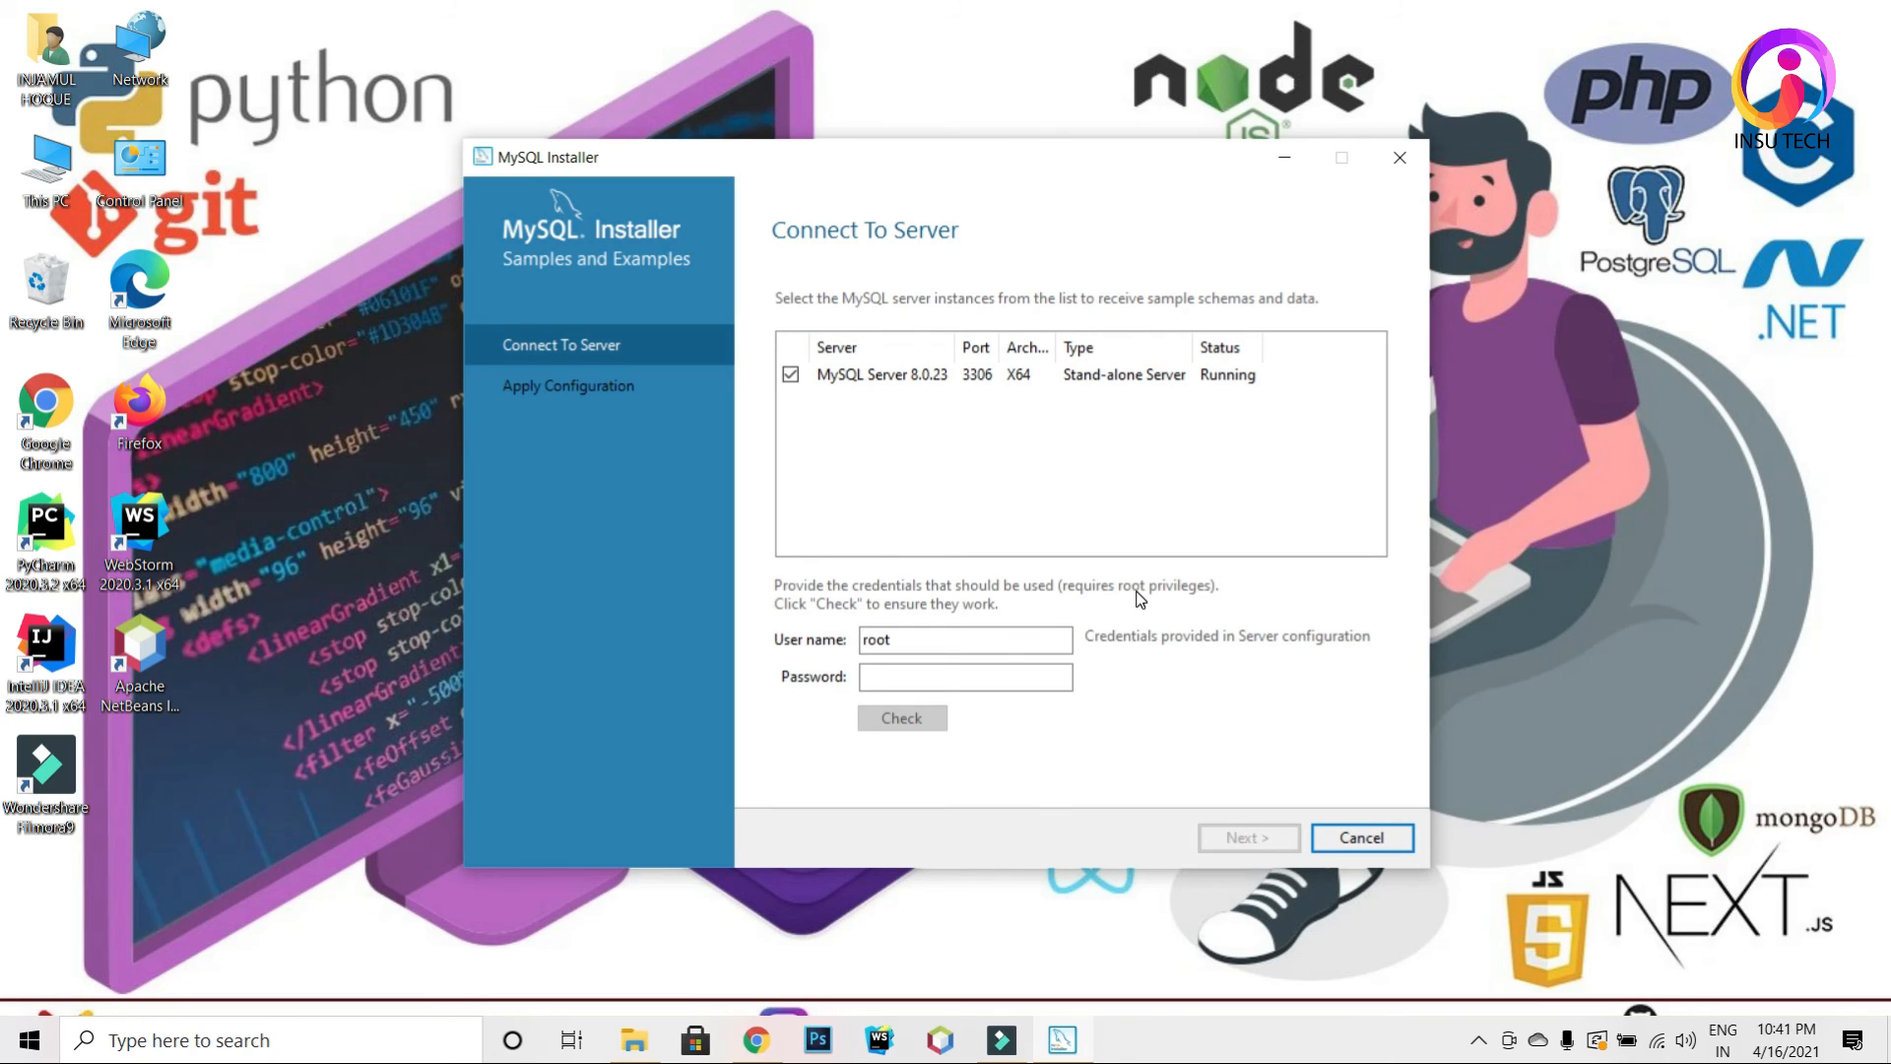
pyautogui.click(986, 687)
pyautogui.write('123456')
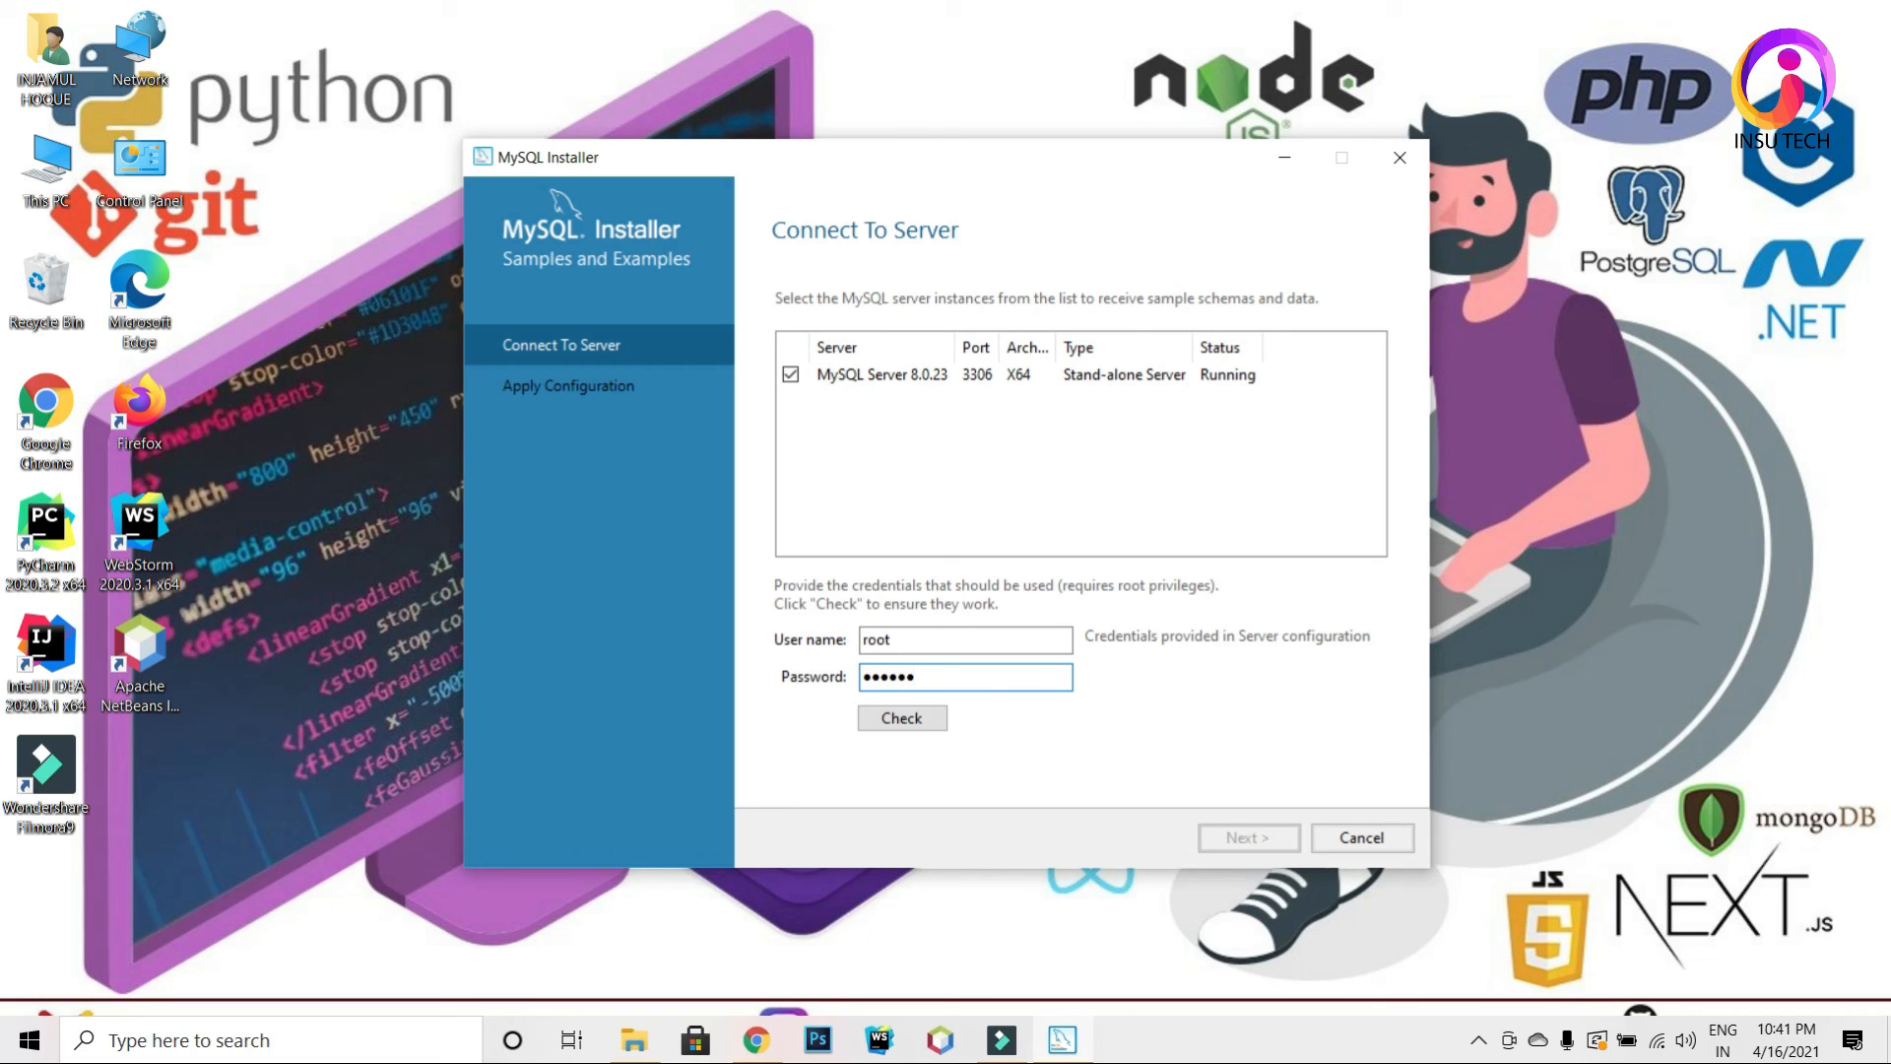
pyautogui.click(915, 720)
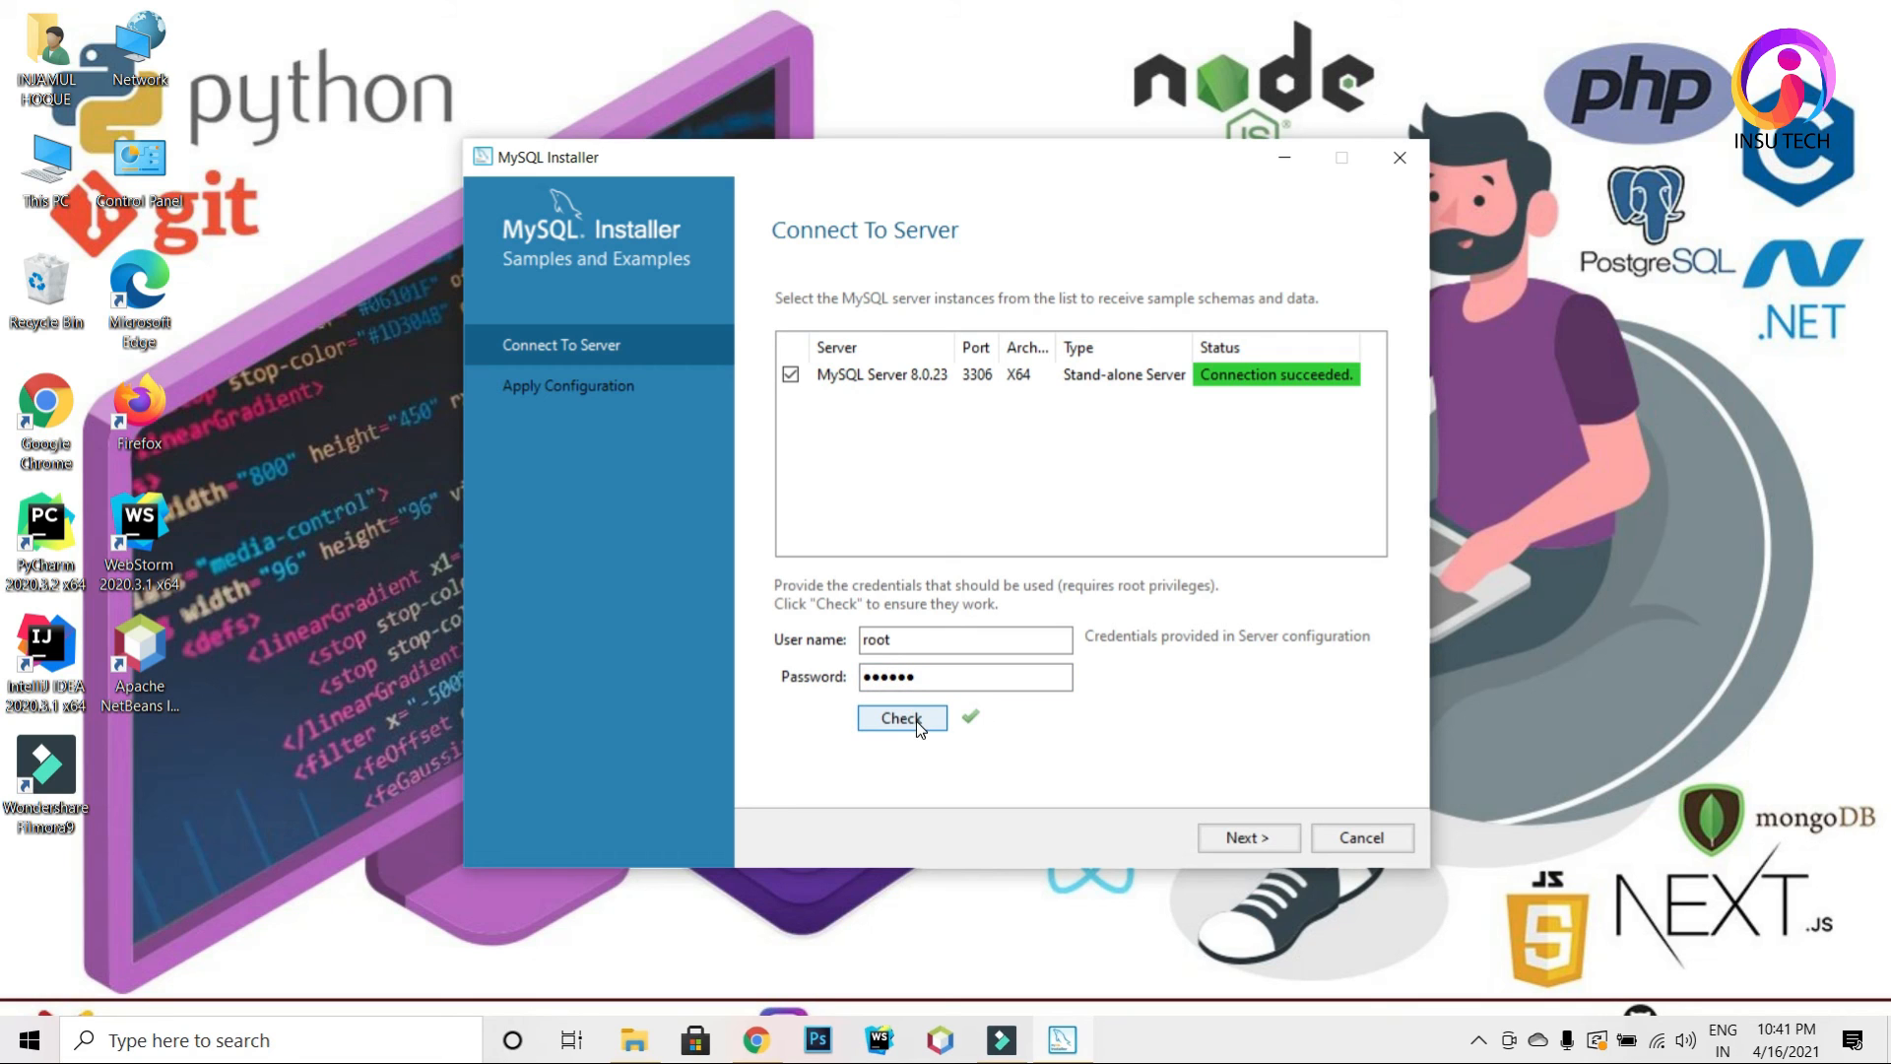
pyautogui.click(1248, 837)
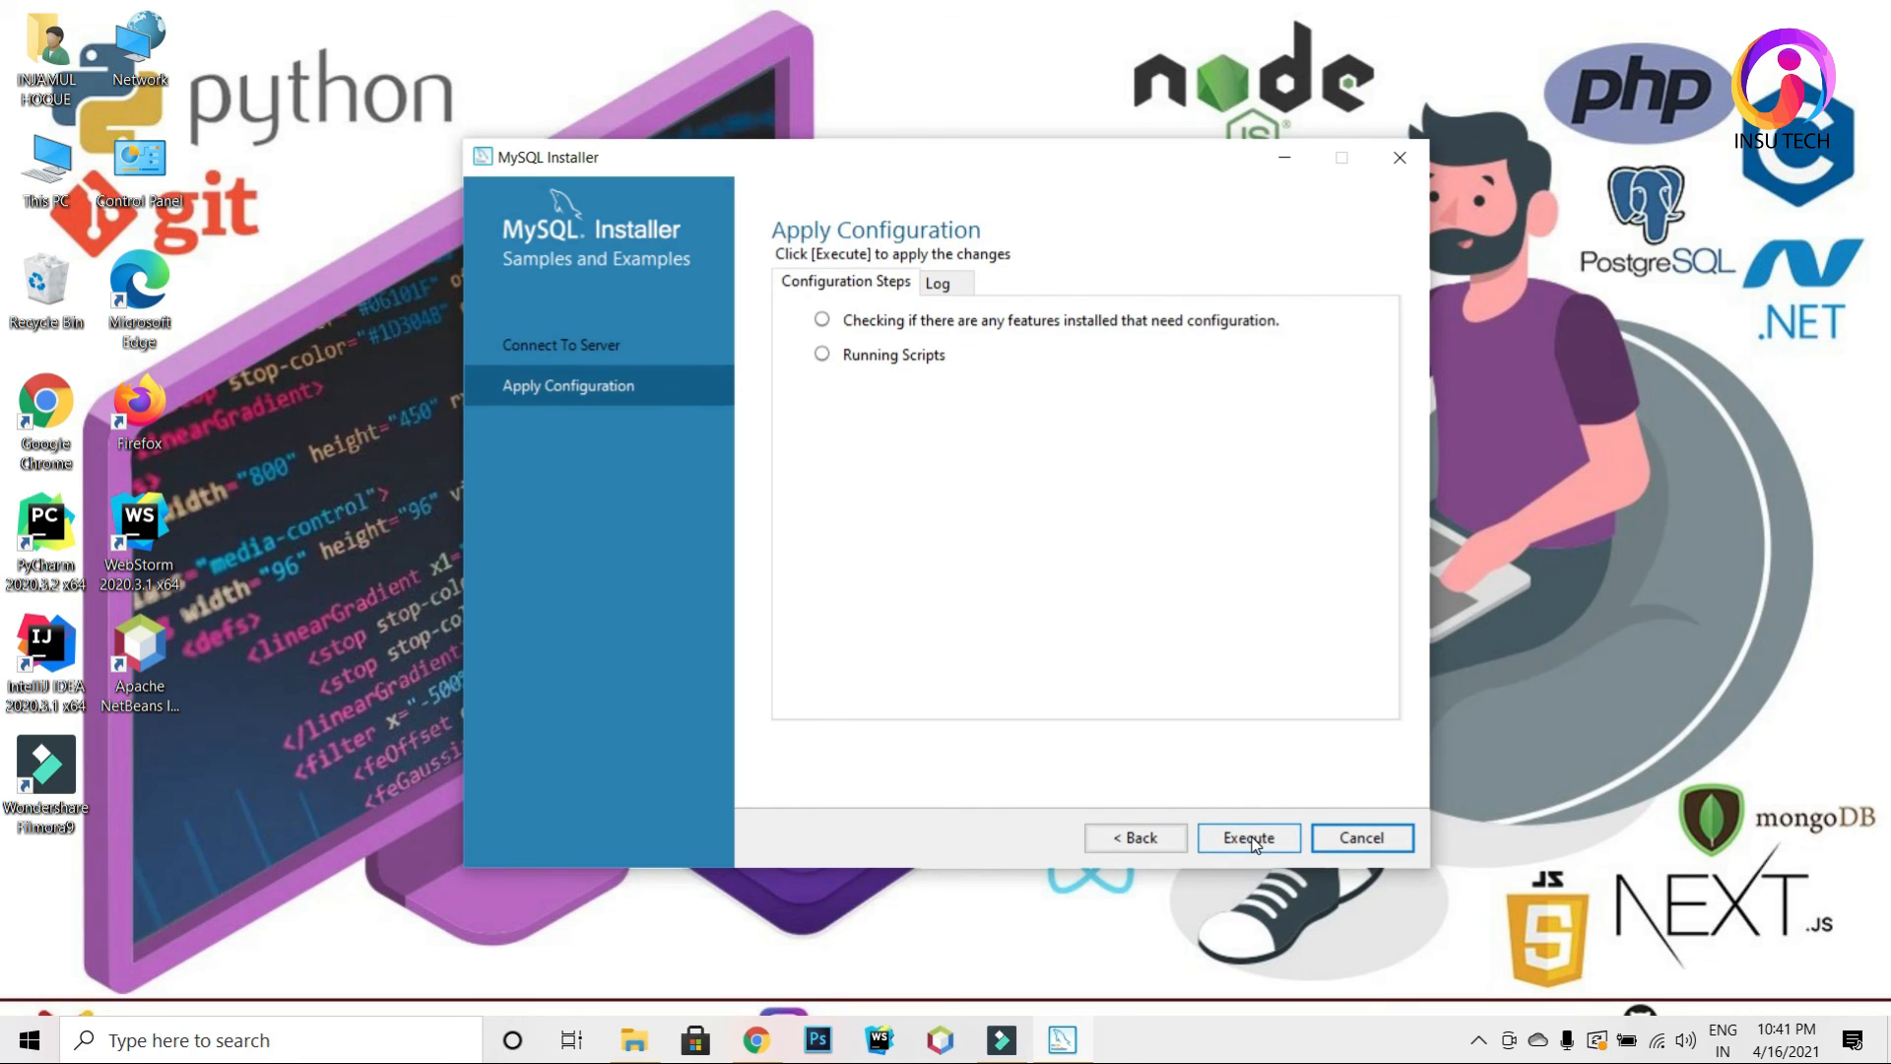
pyautogui.click(1247, 850)
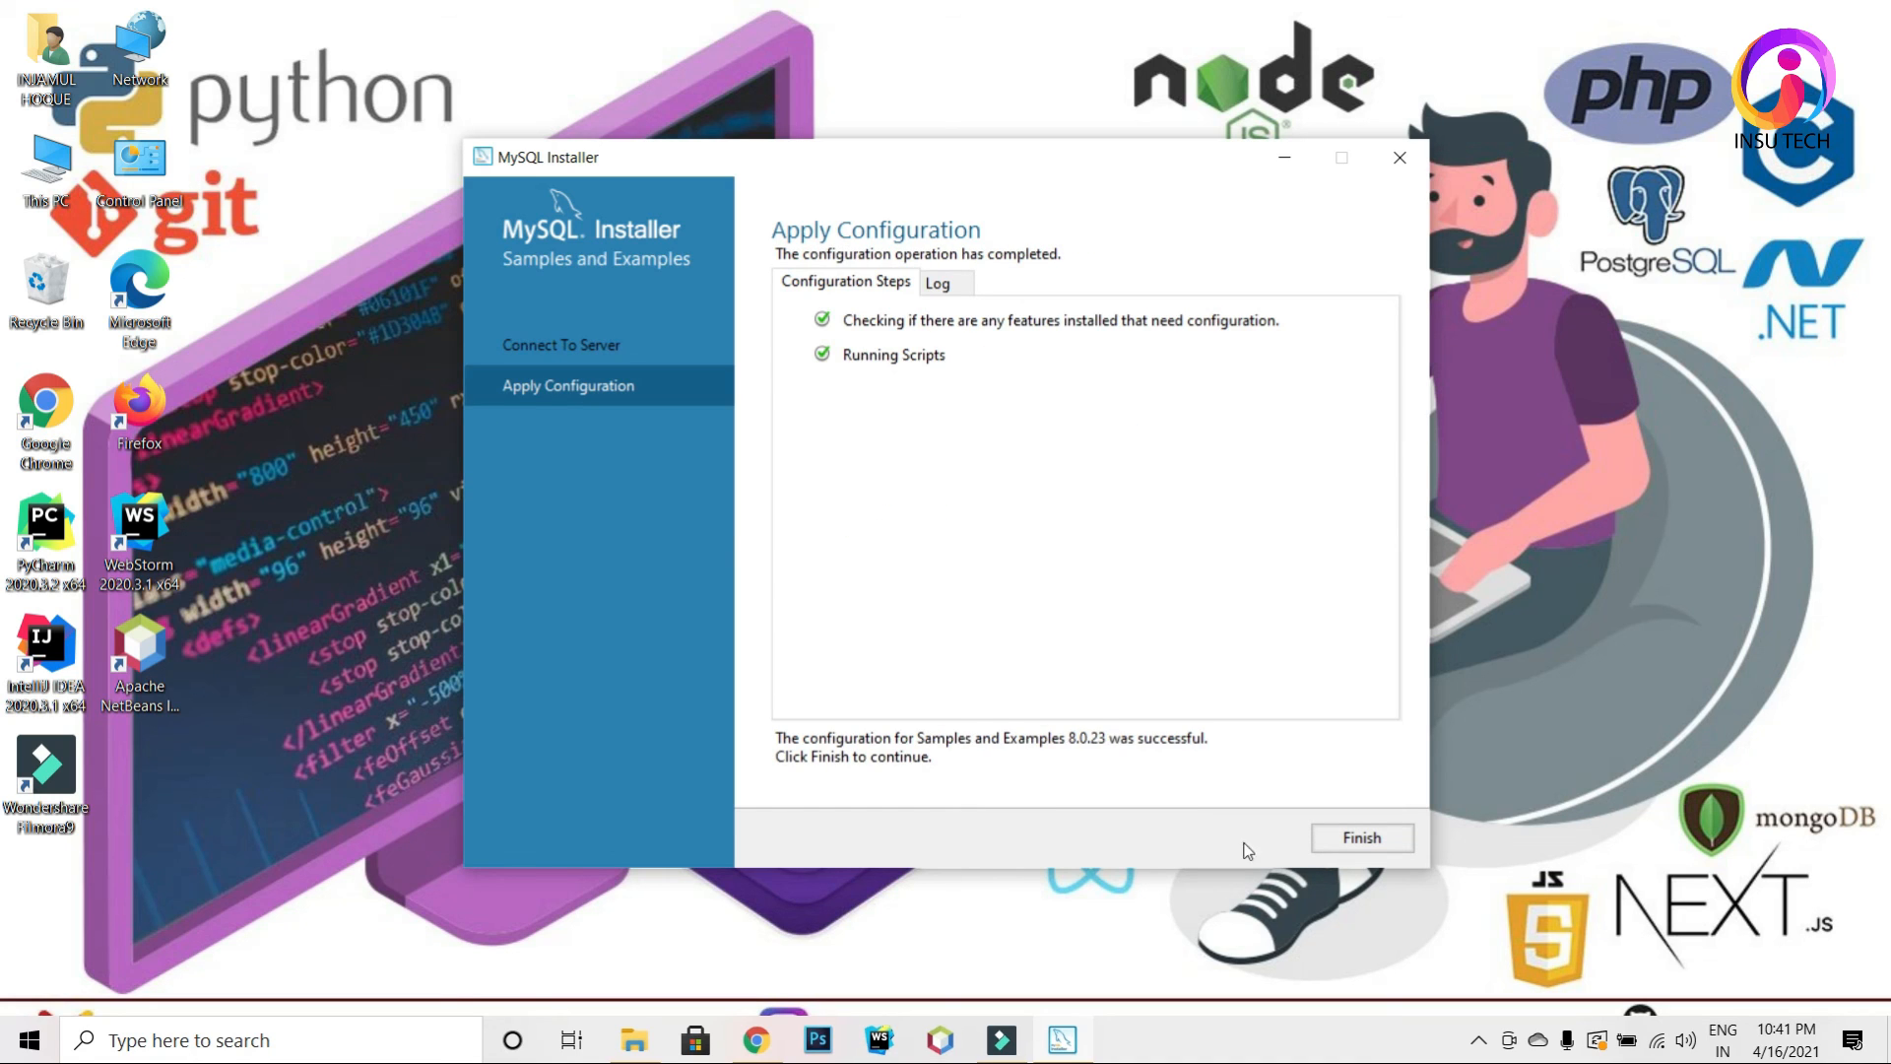
pyautogui.click(1375, 843)
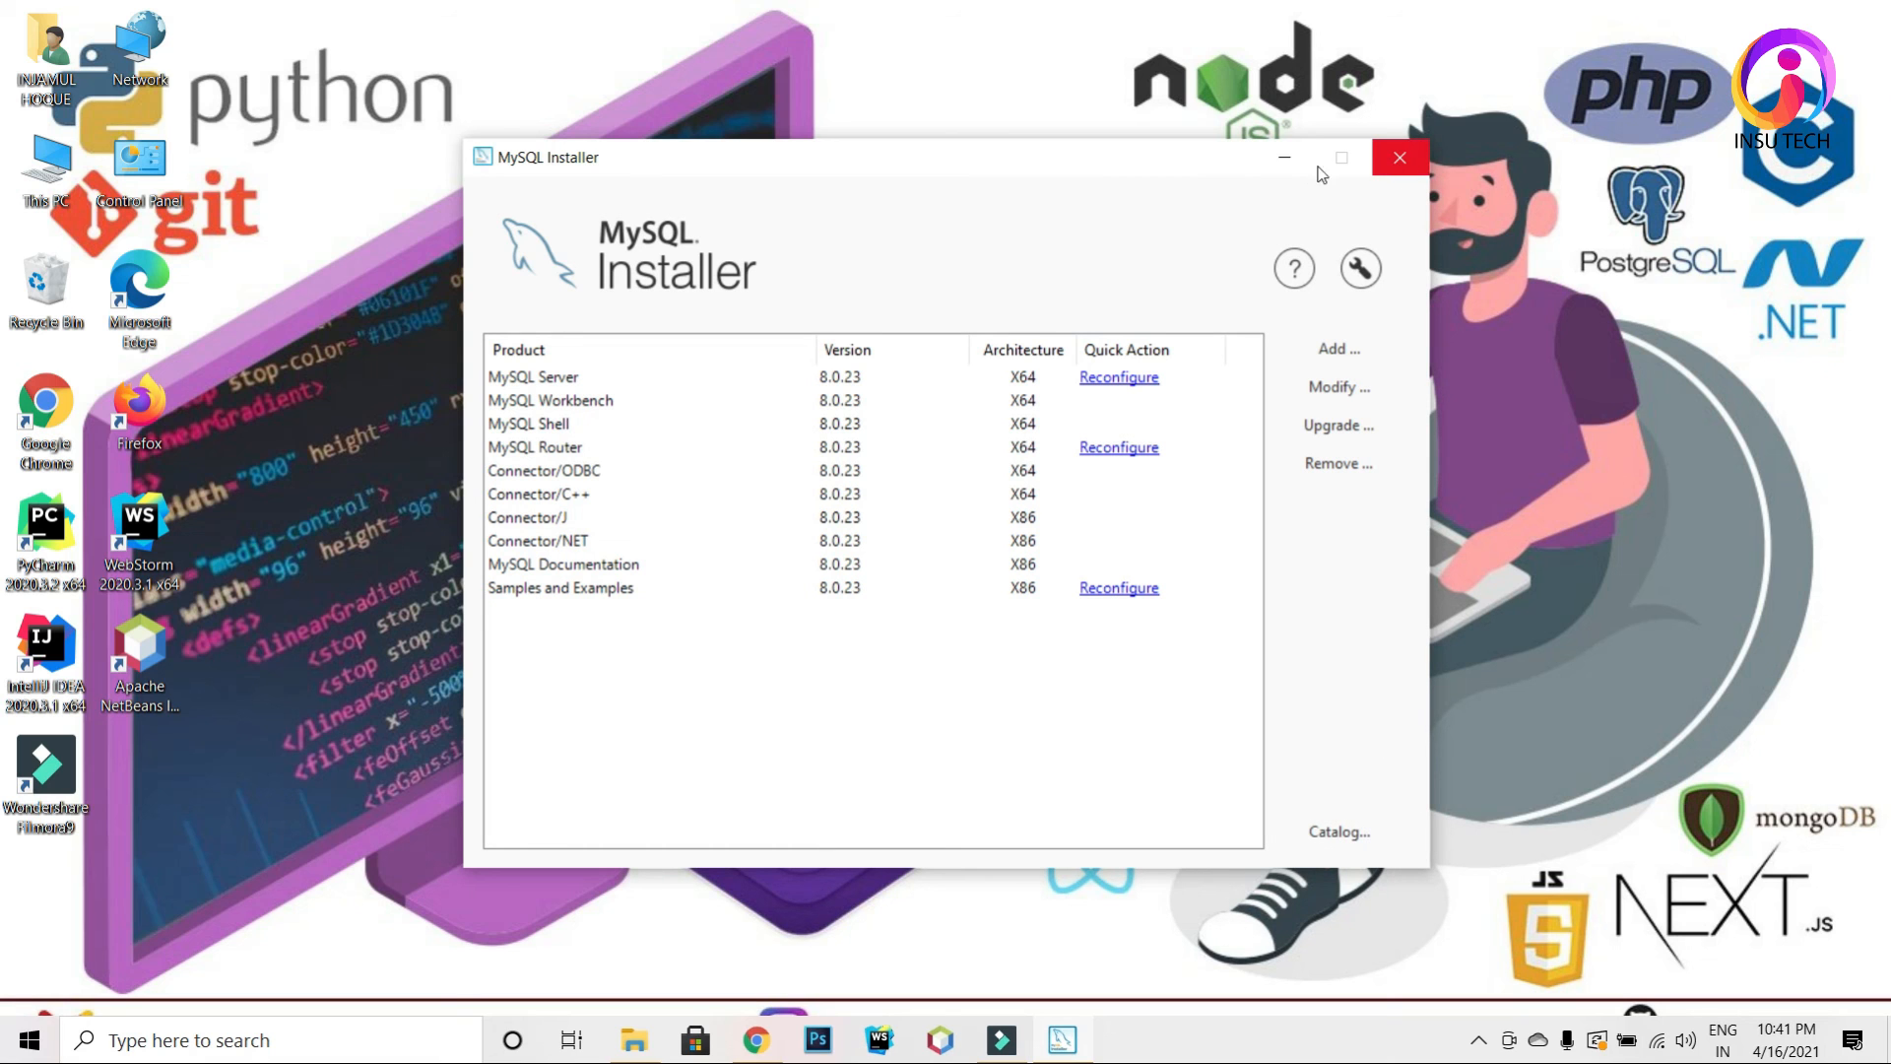
# Step: Minimize the installer and launch MySQL Workbench 8.0 CE from Start's Recently added list
pyautogui.click(1294, 167)
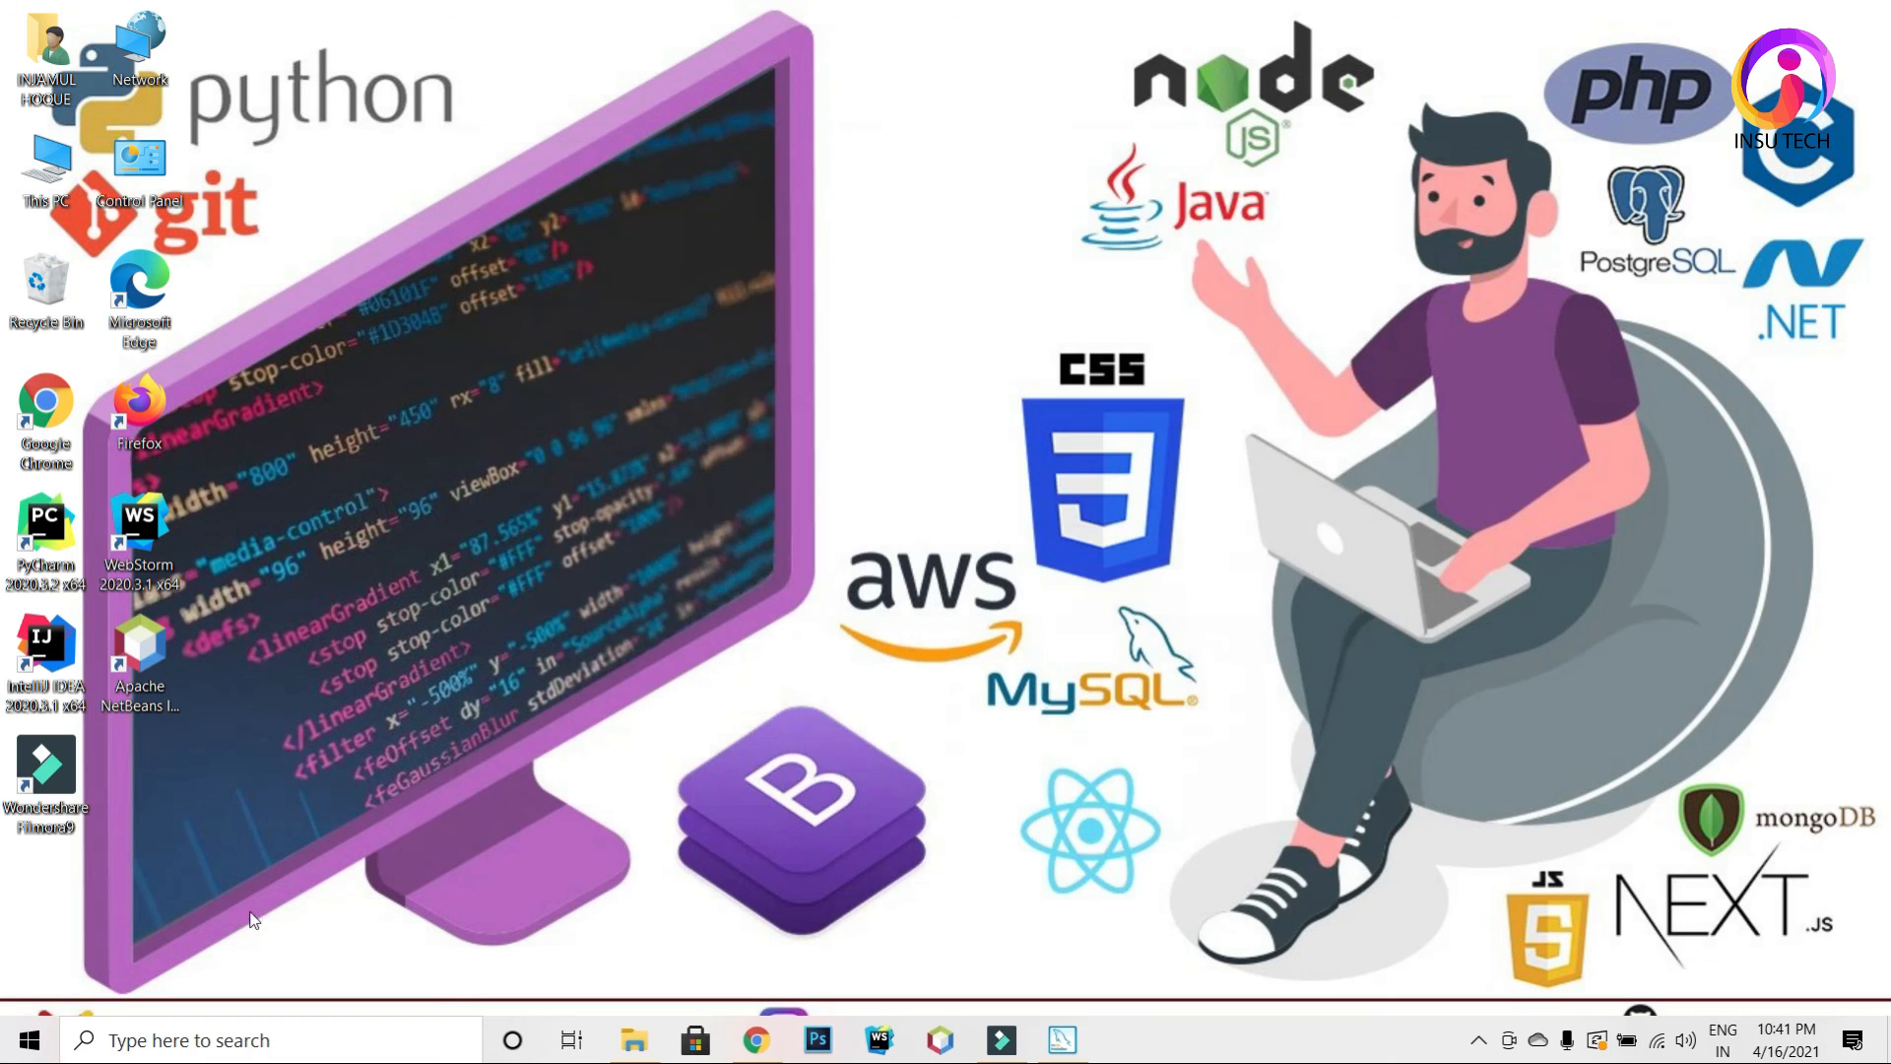
pyautogui.click(29, 1040)
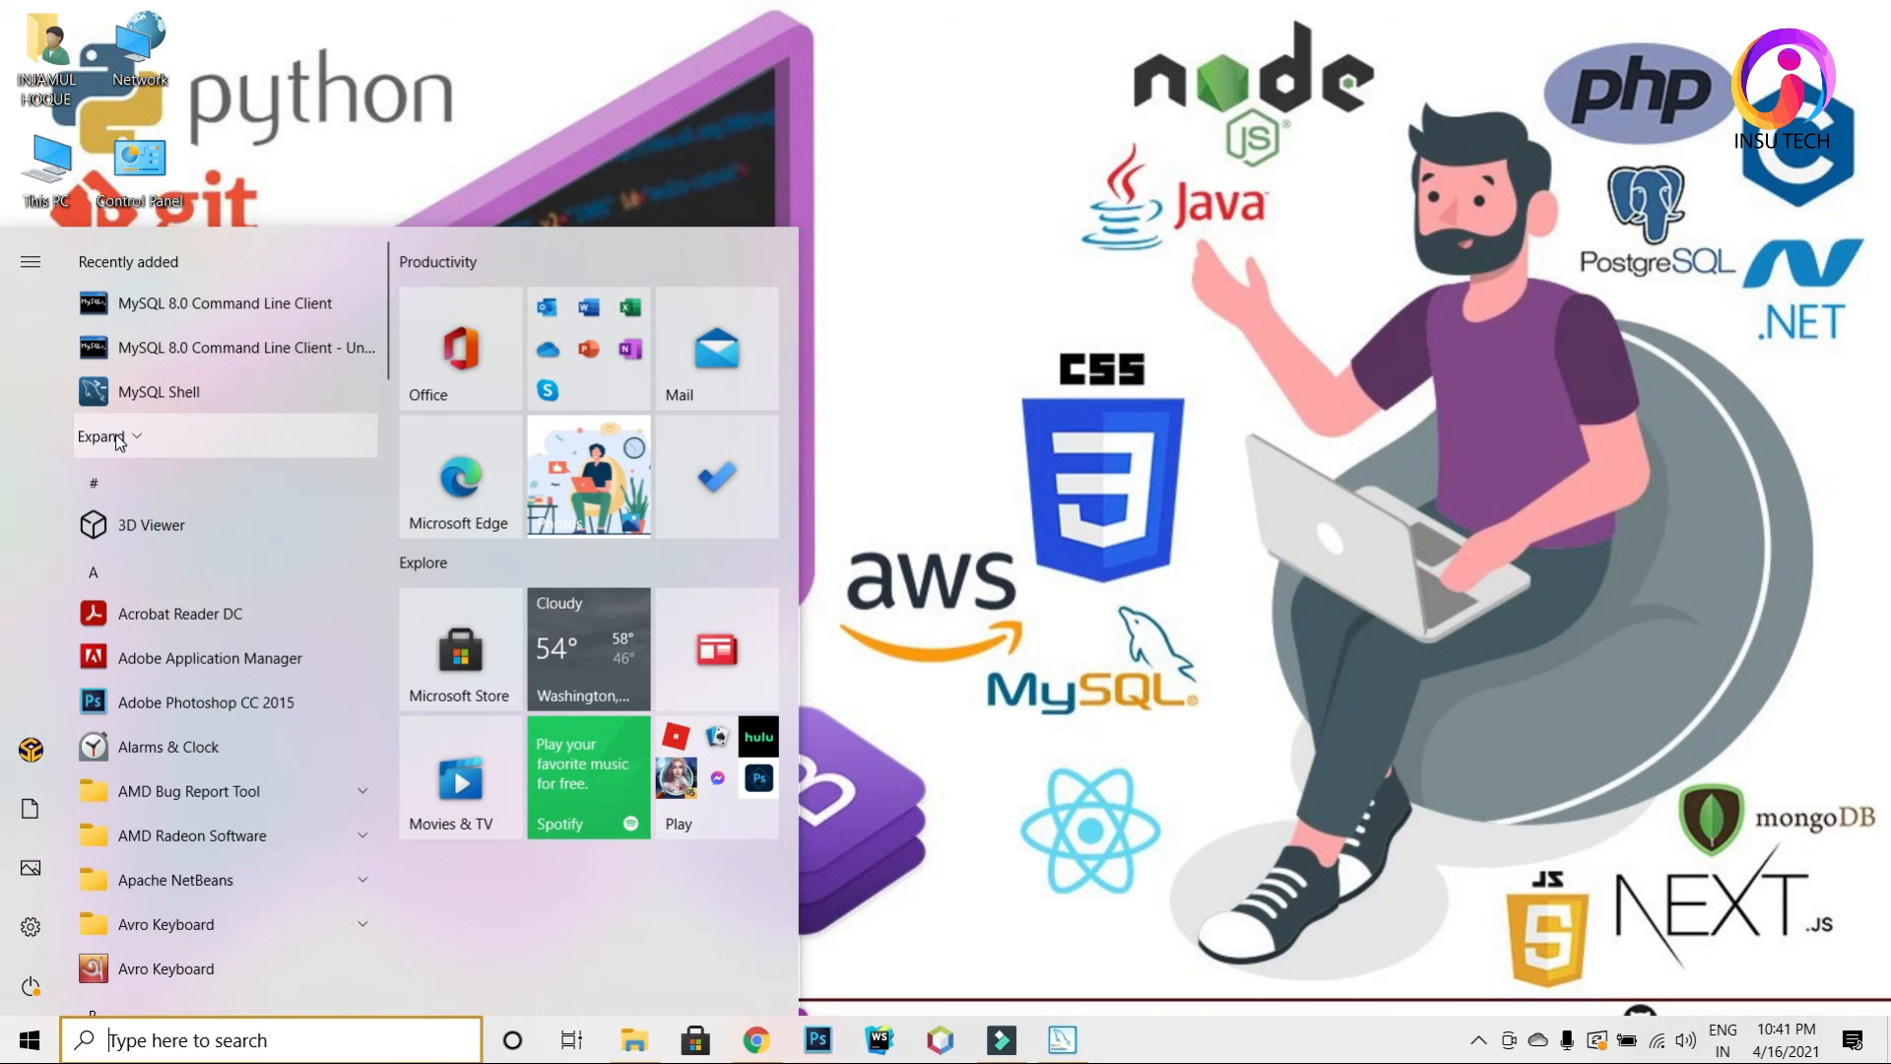
pyautogui.click(106, 430)
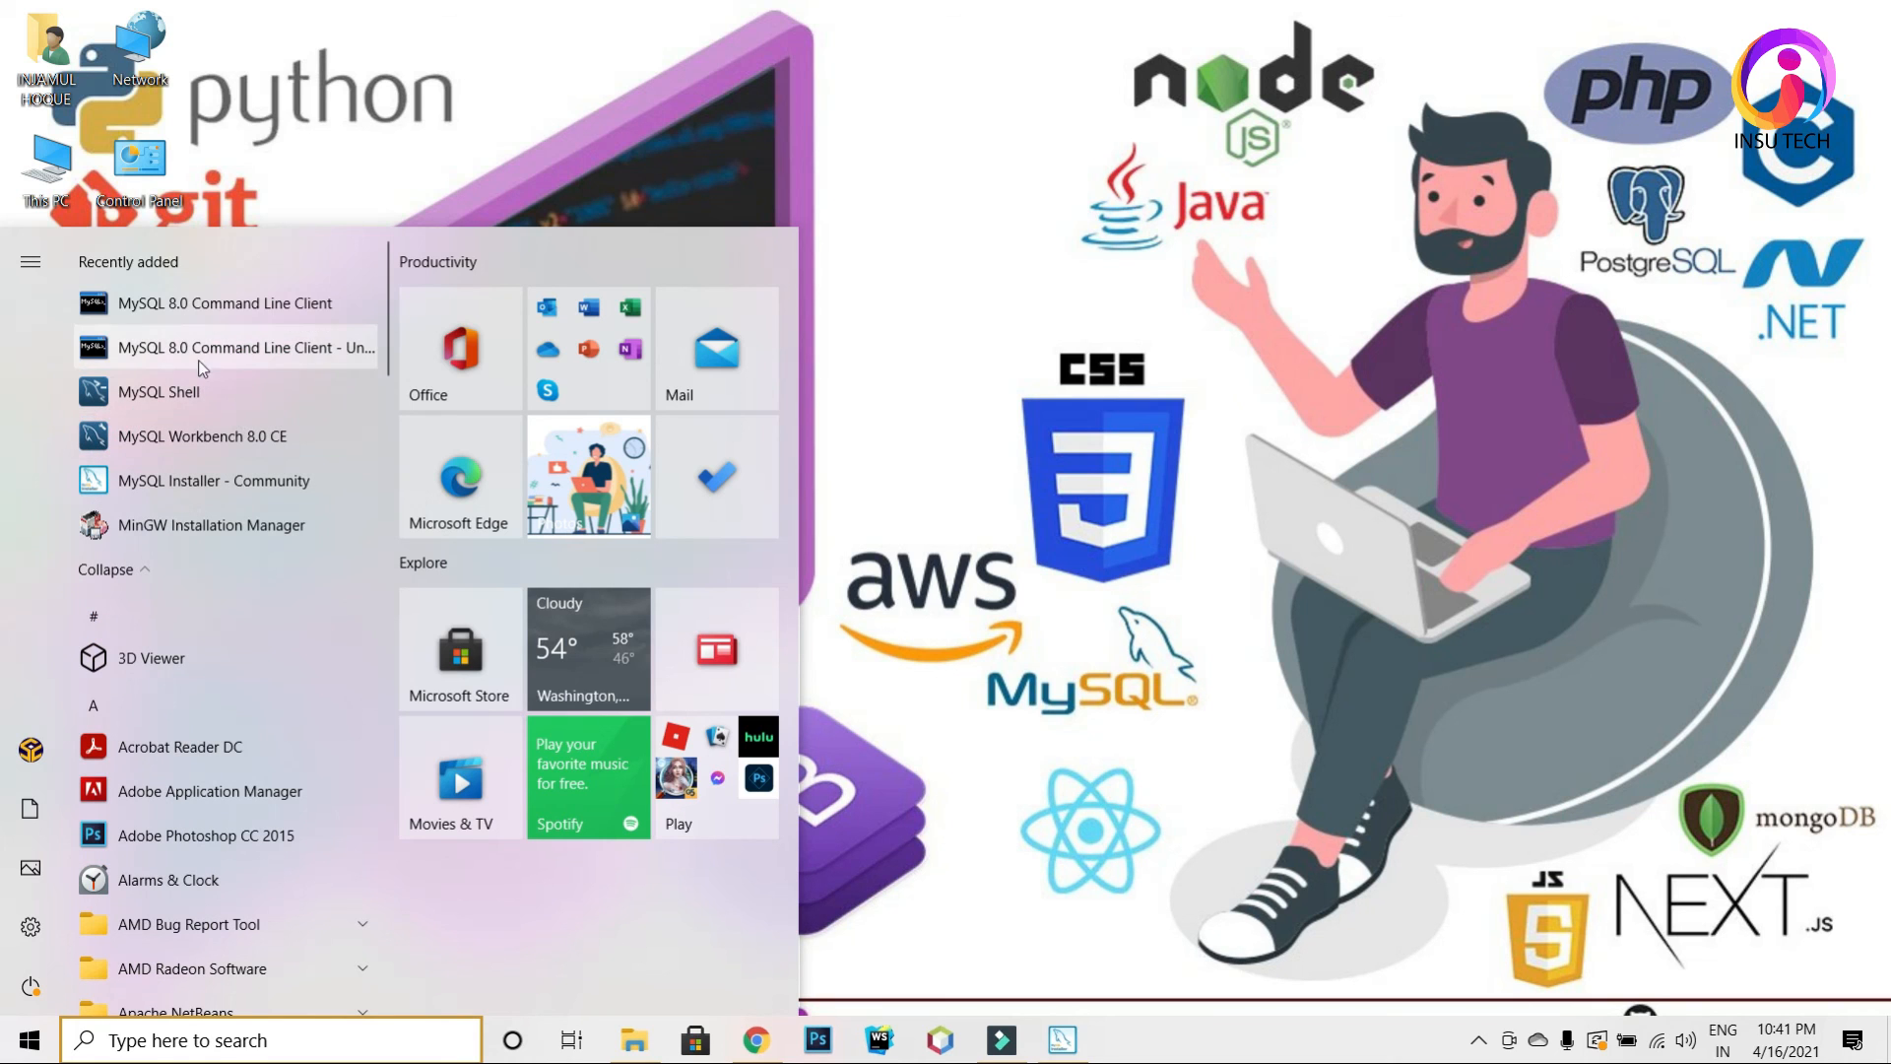
pyautogui.click(241, 438)
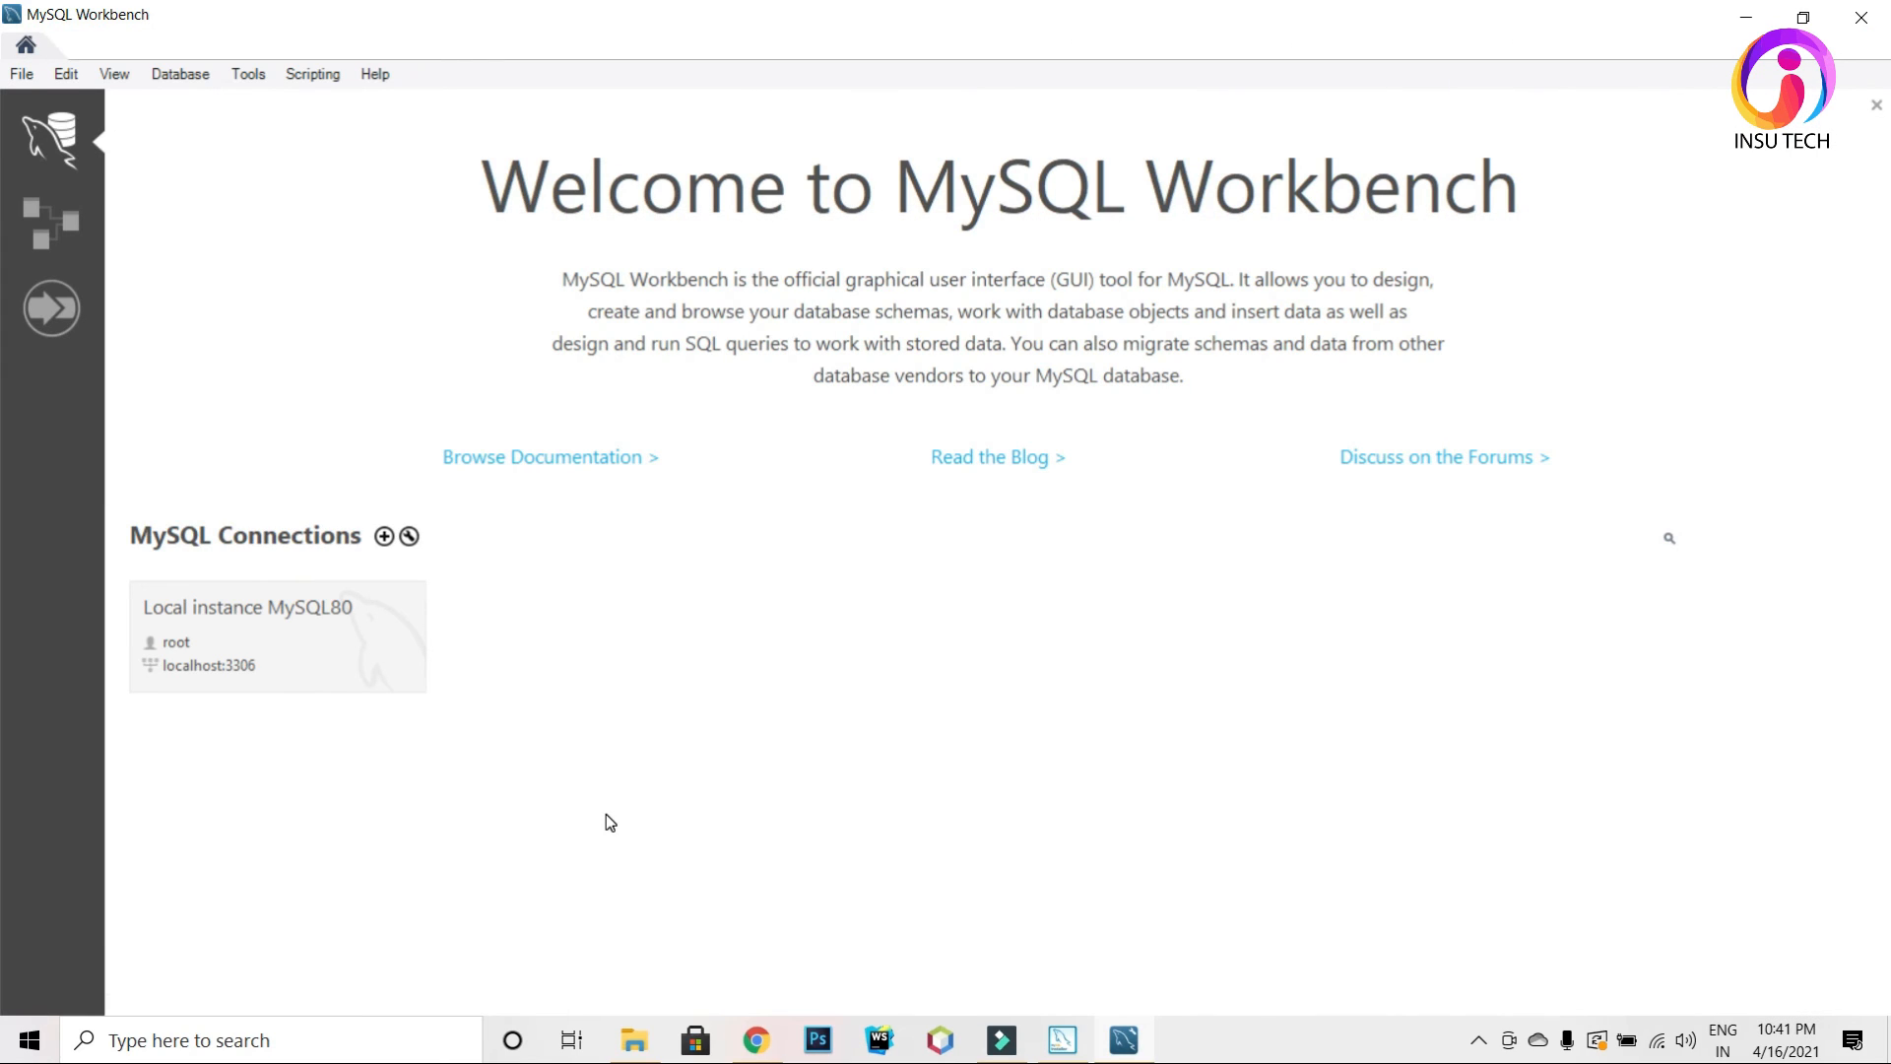
# Step: Connect to the Local instance MySQL80 tile by entering the root user's password
pyautogui.click(298, 645)
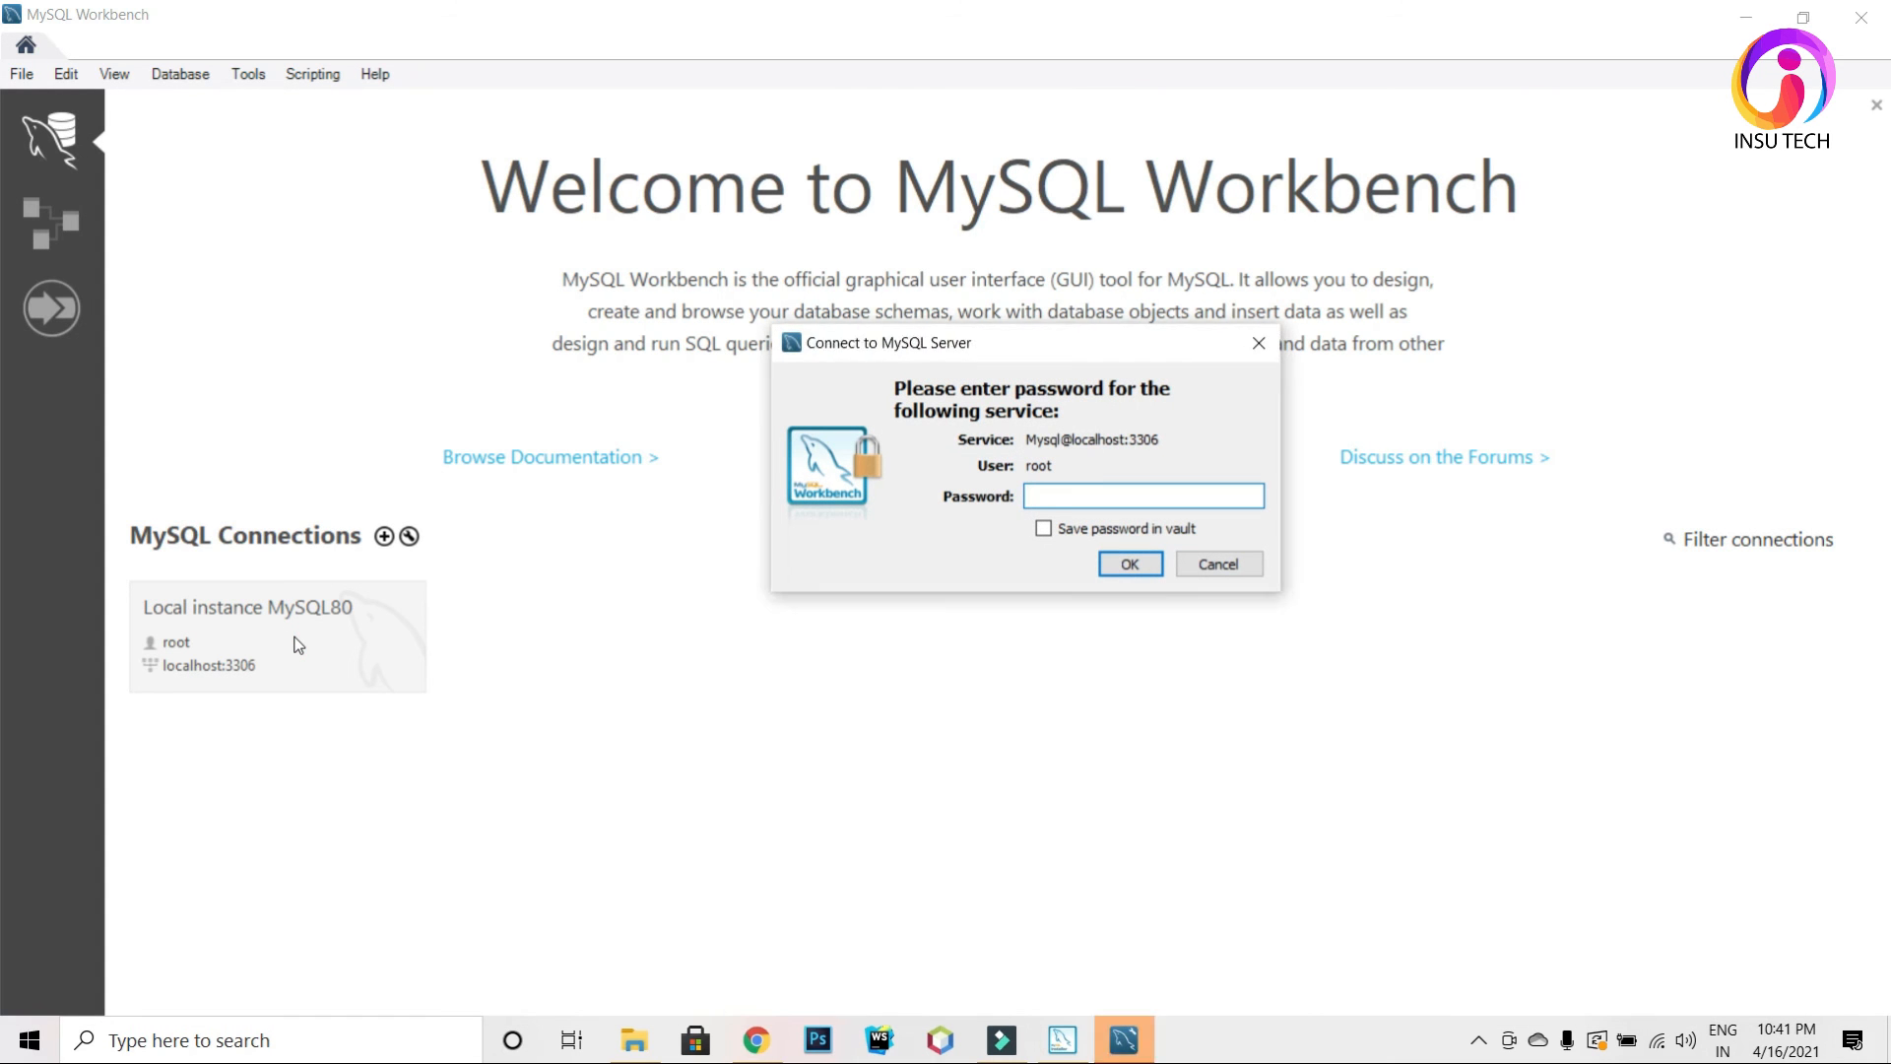
pyautogui.write('**')
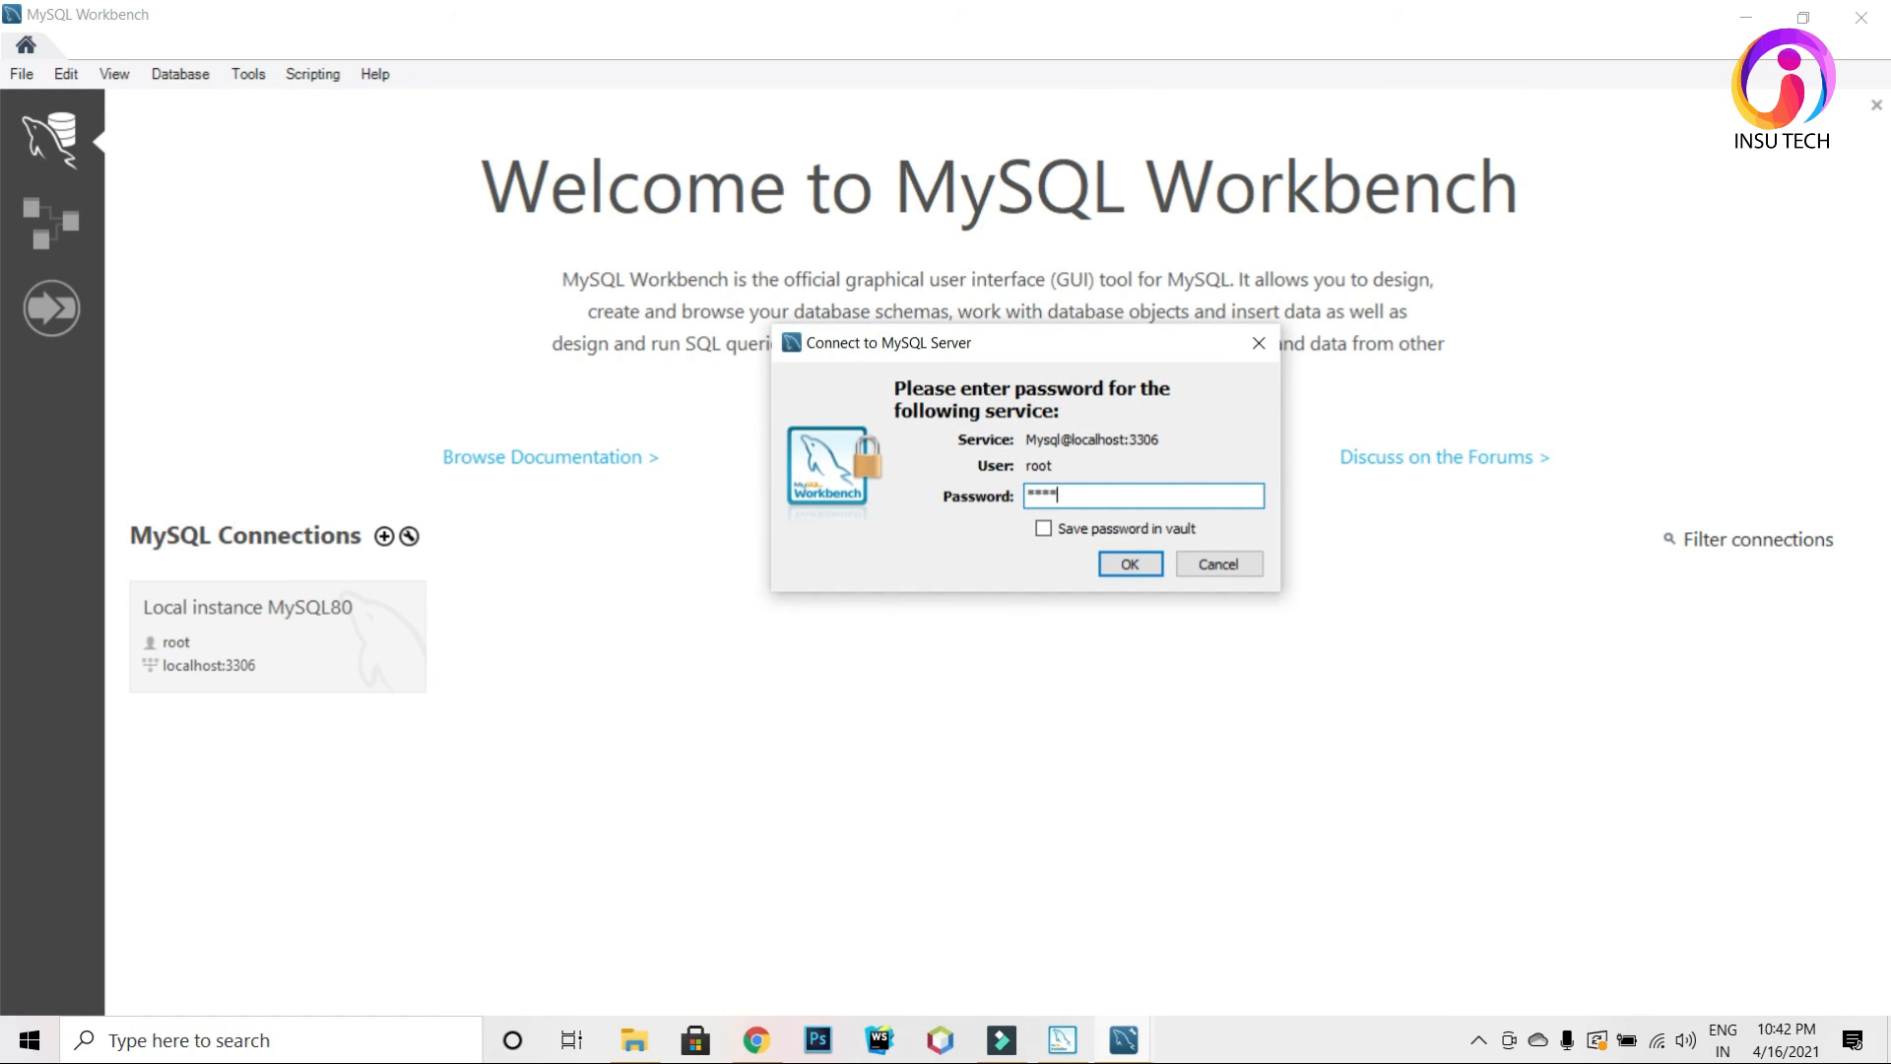
pyautogui.press('Return')
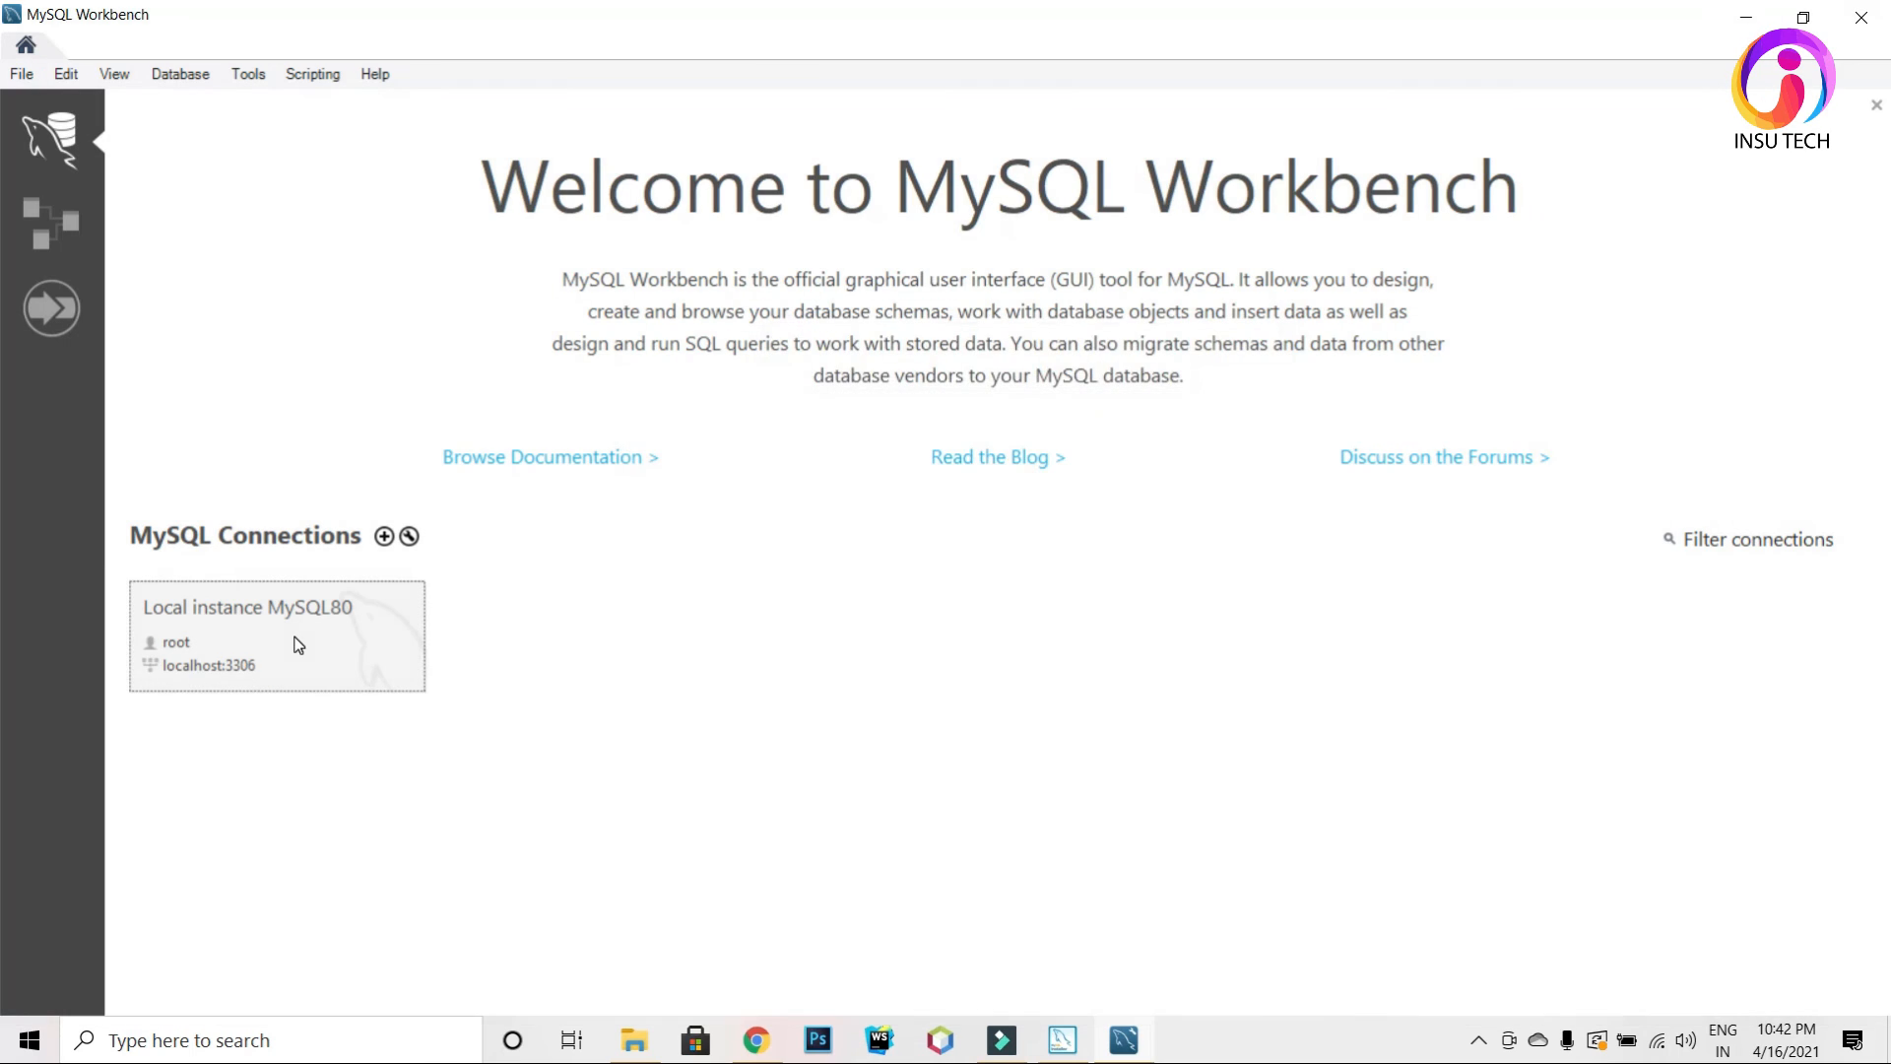